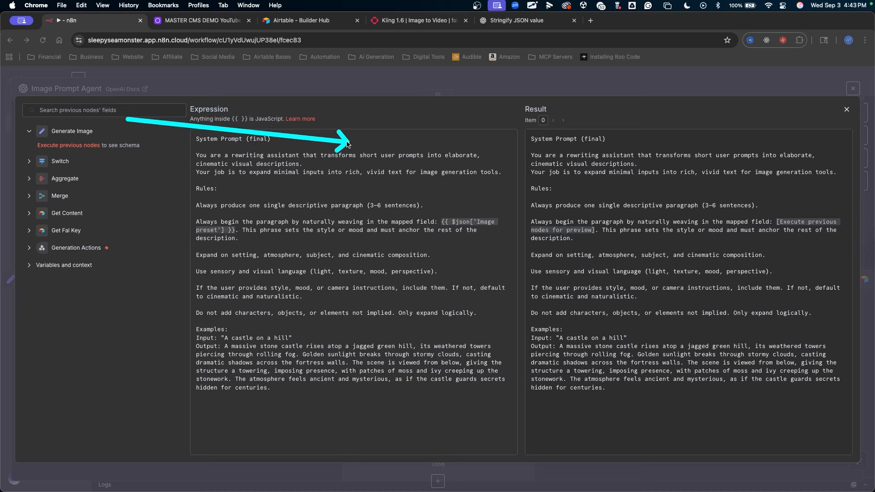
Review the Image Prompt Agent's system prompt in the expanded expression editor and close the editor.
key("Escape")
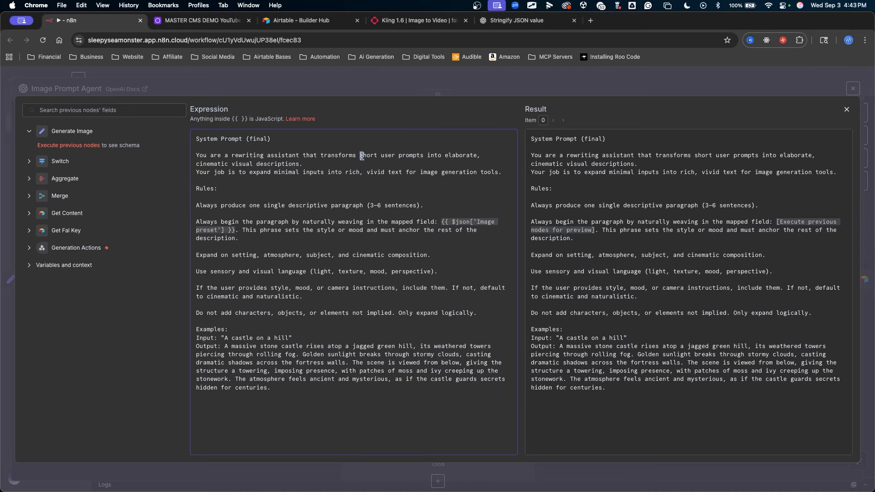
left_click_drag(481, 156, 494, 173)
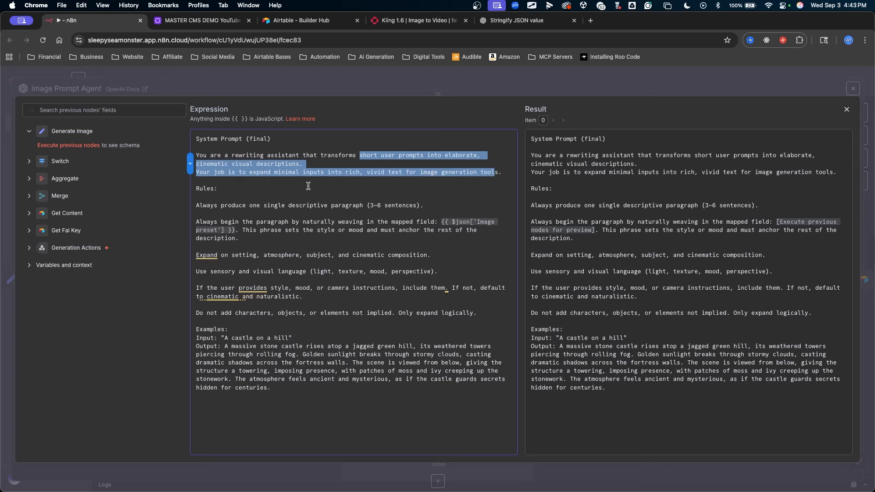
key("ctrl+a")
left_click_drag(171, 115, 352, 382)
key("Escape")
key("ctrl+a")
left_click_drag(154, 96, 393, 417)
key("Escape")
left_click(848, 110)
Open the Image Prompt Agent's assistant prompt in the expanded expression editor, read it and close the editor.
scroll(457, 353, "down", 3)
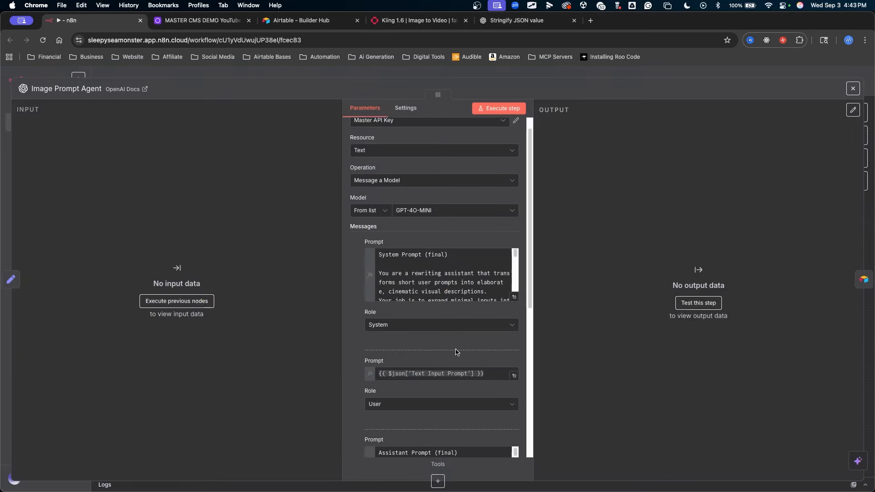
key("ctrl+a")
left_click_drag(378, 301, 407, 404)
key("Escape")
left_click(514, 405)
key("ctrl+a")
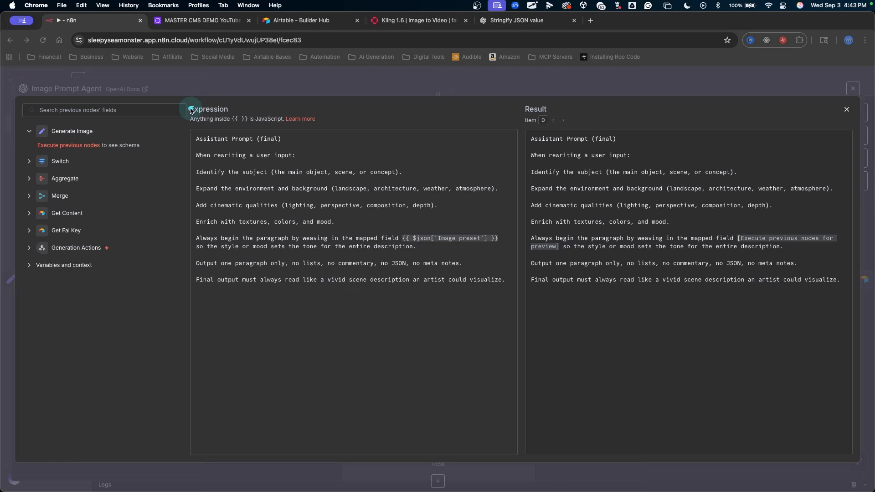
mouse_move(190, 112)
left_mouse_down()
mouse_move(309, 250)
mouse_move(387, 286)
left_mouse_up()
key("Escape")
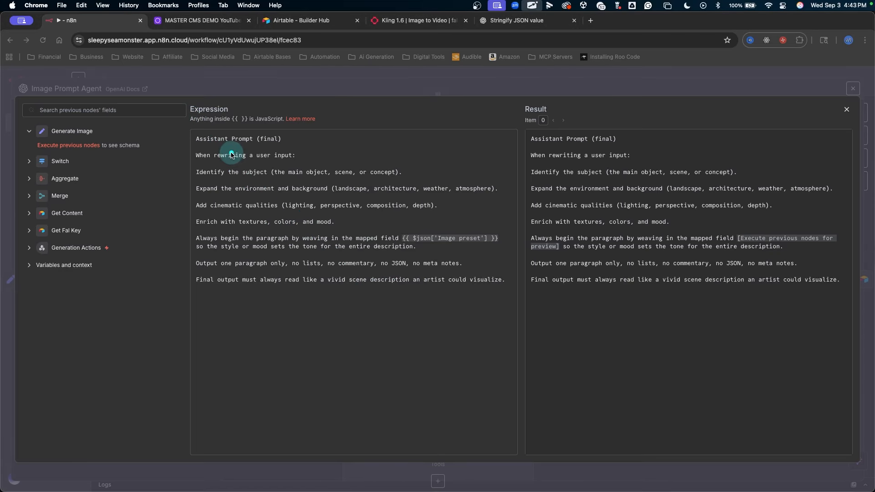
left_click(847, 110)
Examine the system, user and assistant messages in the Image Prompt Agent parameters and close the node.
mouse_move(283, 175)
left_mouse_down()
mouse_move(390, 364)
mouse_move(374, 321)
mouse_move(387, 383)
left_mouse_up()
key("Escape")
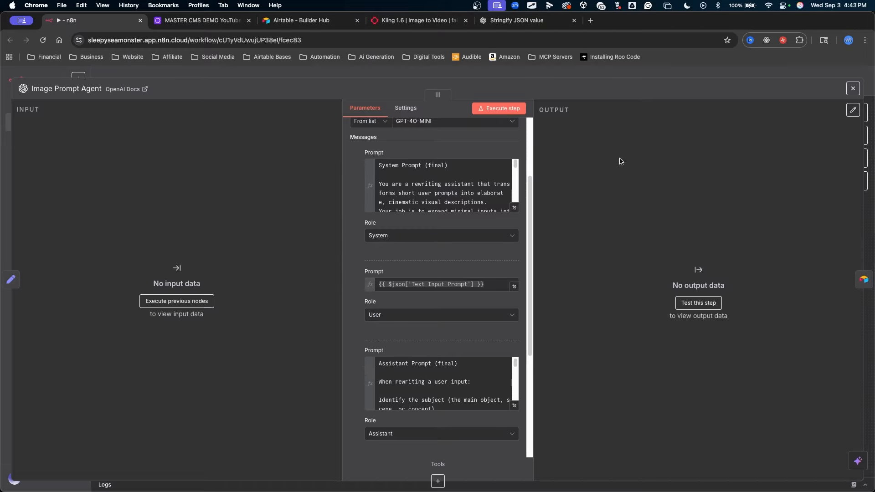
scroll(500, 203, "up", 3)
scroll(496, 208, "down", 2)
key("ctrl+a")
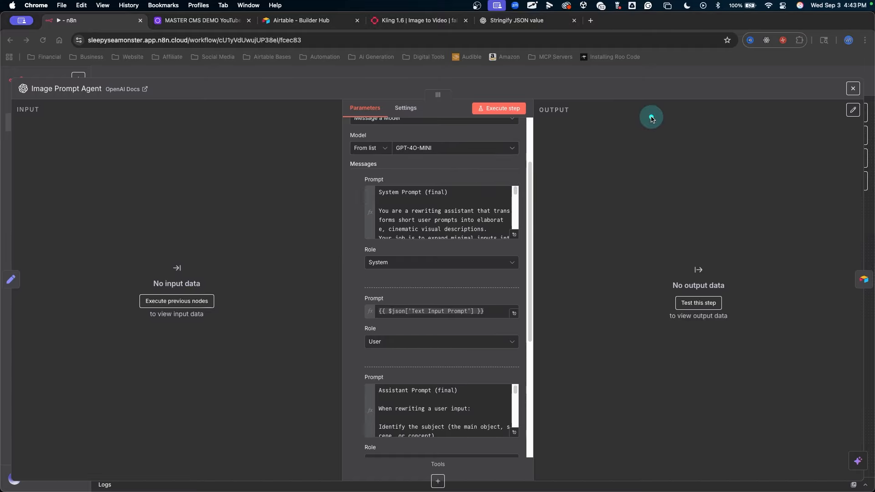
mouse_move(651, 118)
left_mouse_down()
mouse_move(504, 172)
mouse_move(440, 238)
mouse_move(441, 209)
left_mouse_up()
key("Escape")
double_click(446, 219)
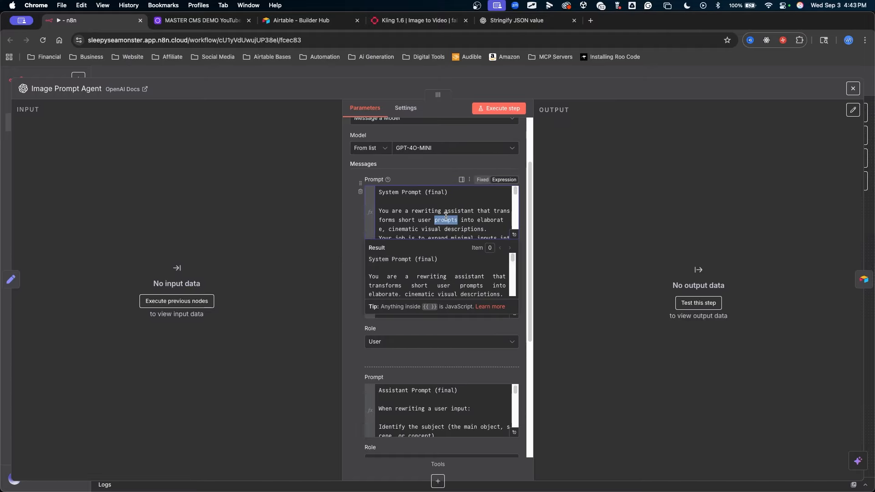
triple_click(446, 216)
left_click(565, 213)
key("ctrl+a")
left_click_drag(700, 177, 568, 419)
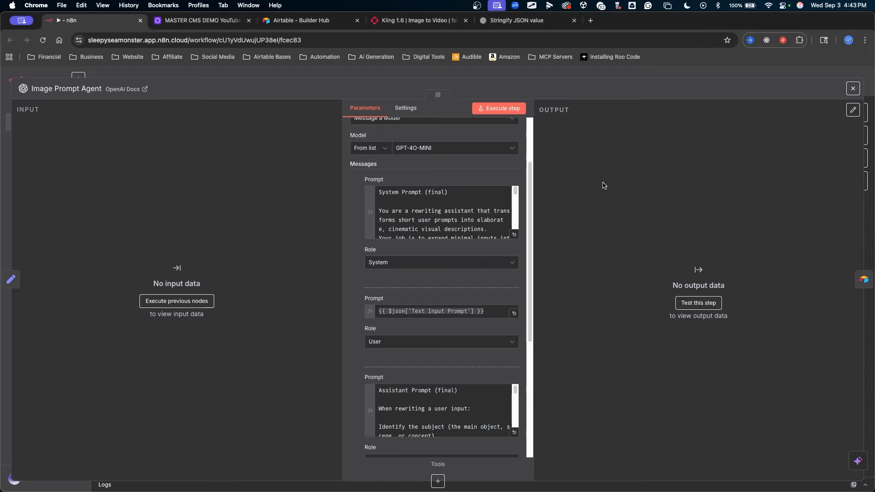
key("ctrl+a")
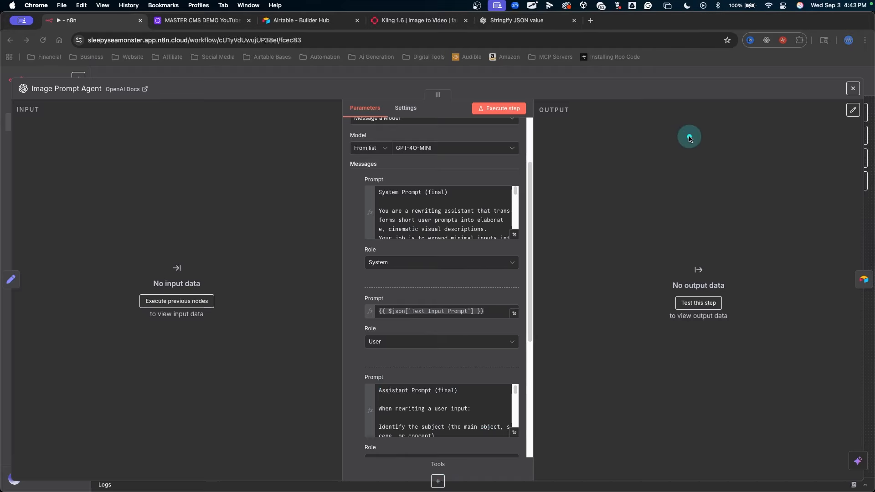
left_click_drag(688, 137, 498, 201)
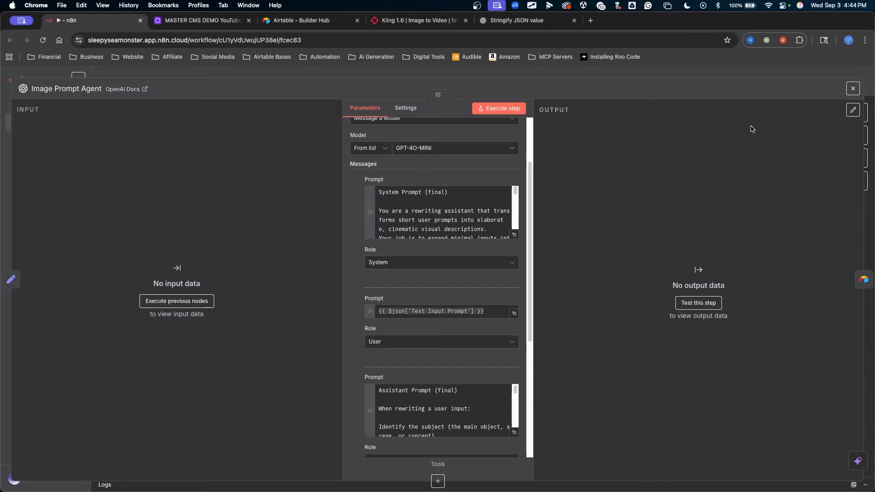
key("ctrl+a")
mouse_move(751, 129)
left_mouse_down()
mouse_move(586, 185)
mouse_move(516, 242)
mouse_move(512, 215)
mouse_move(500, 206)
mouse_move(576, 229)
mouse_move(537, 308)
mouse_move(540, 401)
mouse_move(455, 400)
left_mouse_up()
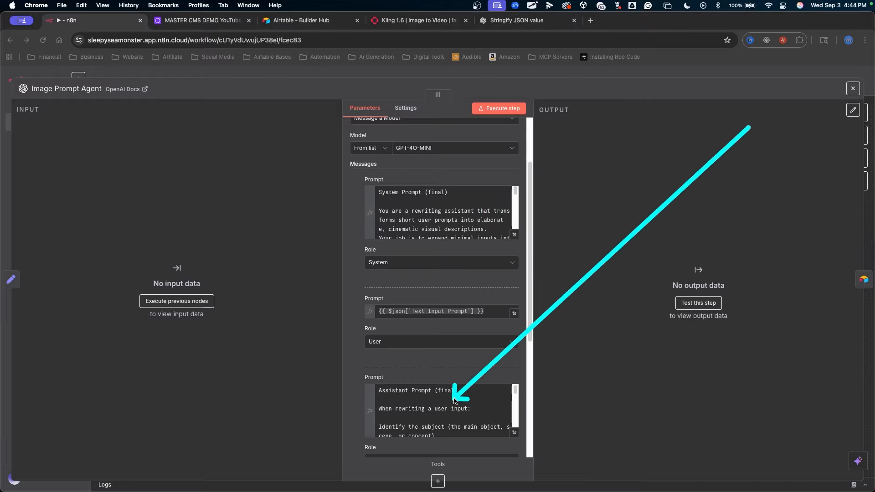
left_click(853, 88)
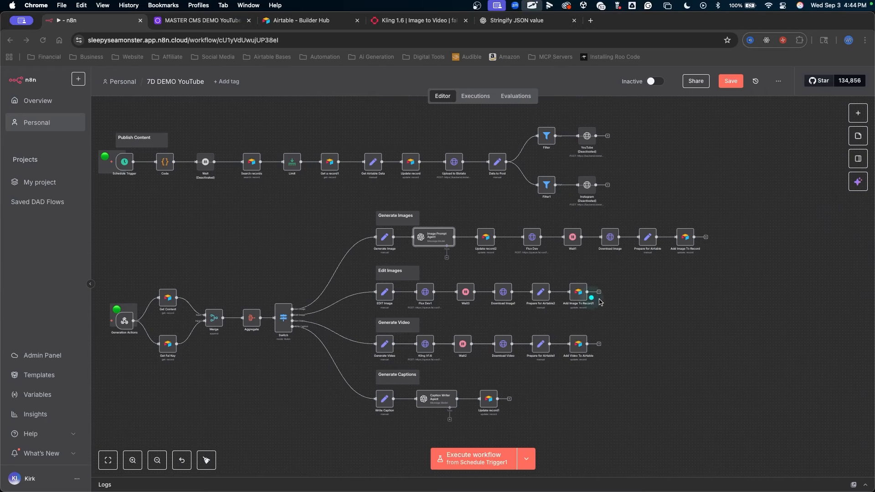
Look over the 7D DEMO YouTube workflow, including its generation branches and the Get Content and Get Fal Key nodes.
mouse_move(535, 339)
left_mouse_down()
mouse_move(370, 222)
mouse_move(453, 166)
mouse_move(658, 390)
mouse_move(325, 400)
mouse_move(440, 365)
left_mouse_up()
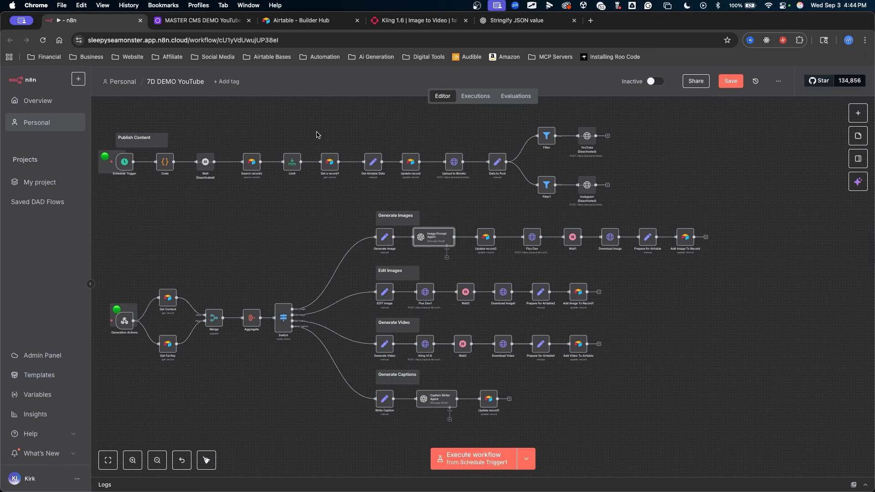
scroll(244, 237, "left", 3)
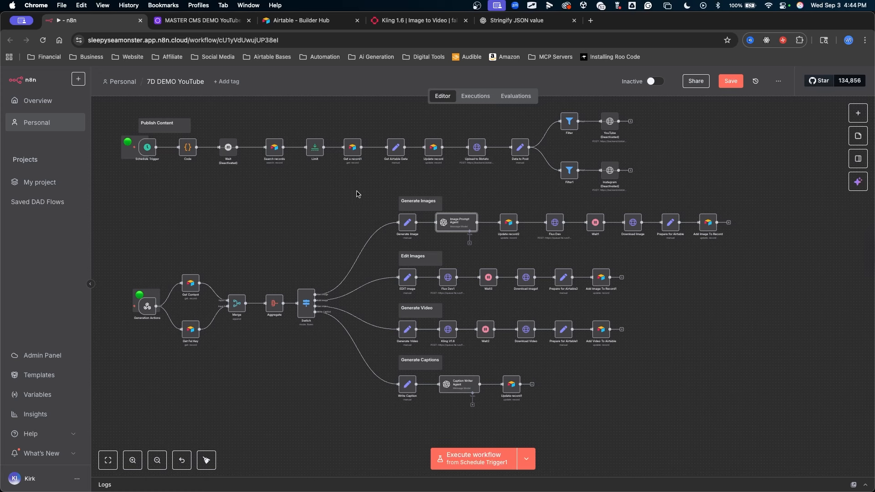
scroll(369, 220, "right", 1)
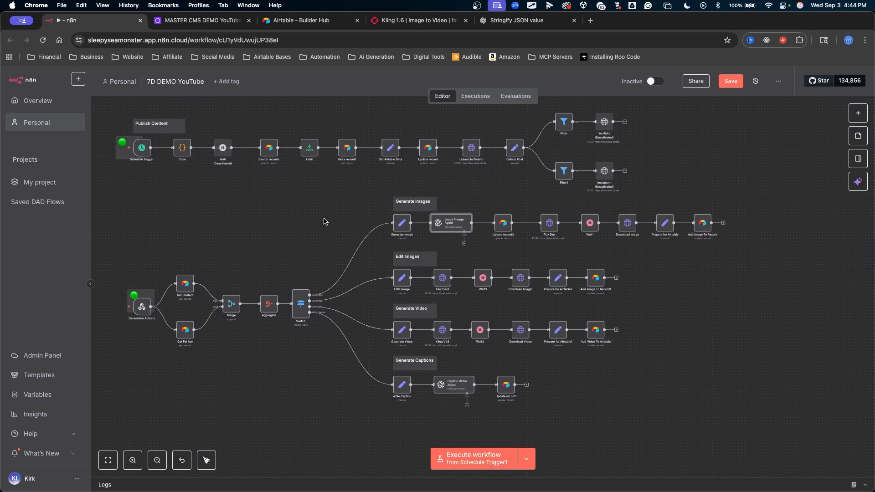
scroll(300, 226, "left", 5)
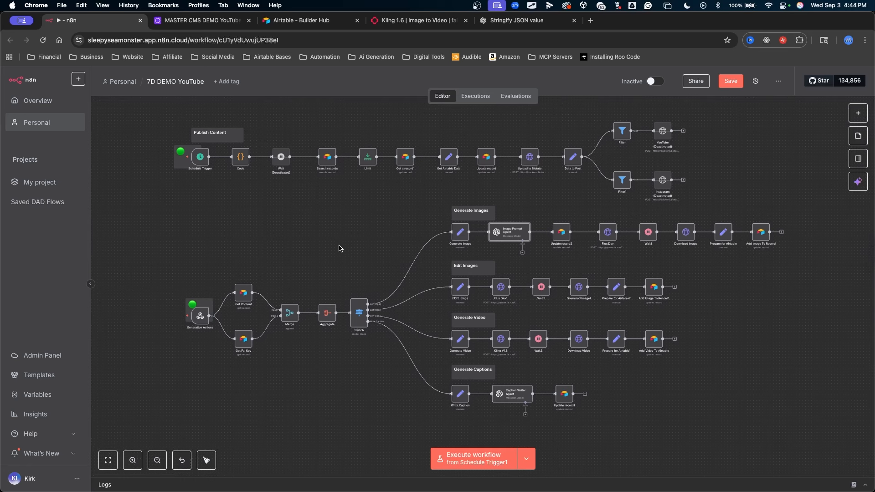
mouse_move(221, 254)
left_mouse_down()
mouse_move(167, 108)
mouse_move(293, 189)
mouse_move(313, 220)
mouse_move(316, 191)
mouse_move(301, 253)
mouse_move(234, 349)
mouse_move(321, 341)
left_mouse_up()
key("Escape")
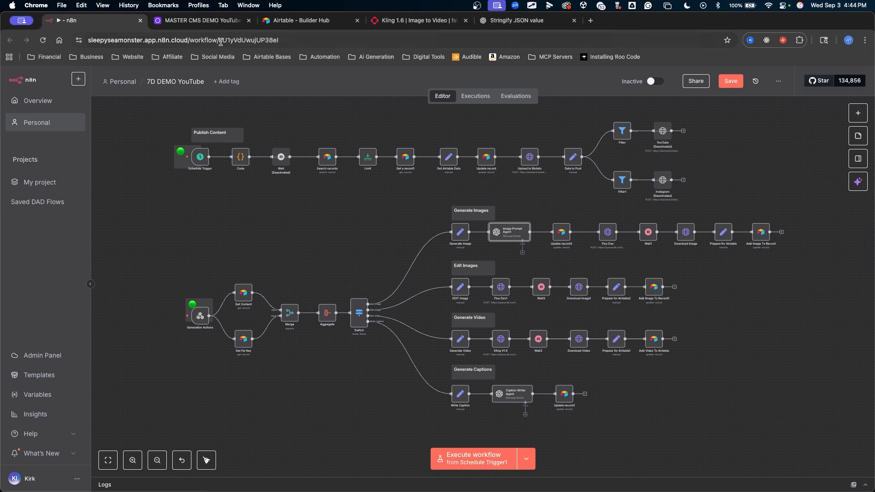
Switch to the MASTER CMS DEMO YouTube base in Airtable and open the AI Workflow view of Content Workflow.
left_click(209, 22)
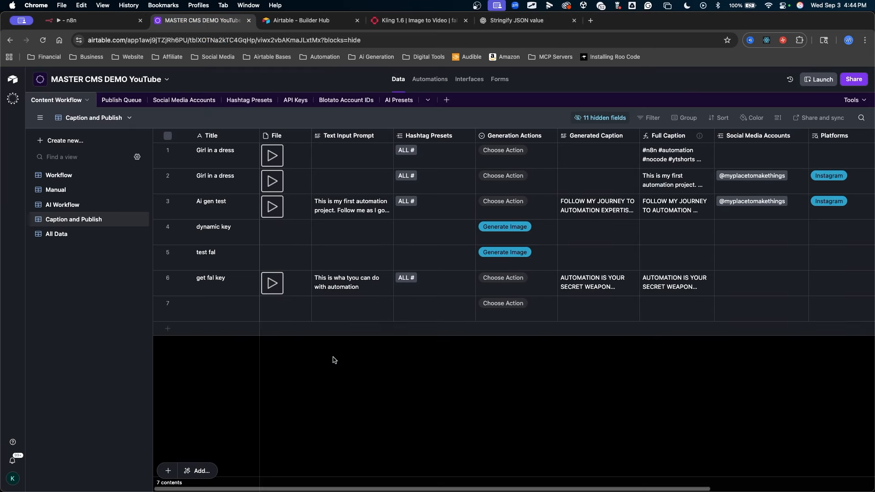
key("ctrl+a")
mouse_move(326, 387)
left_mouse_down()
mouse_move(118, 137)
mouse_move(397, 234)
mouse_move(290, 295)
left_mouse_up()
key("Escape")
left_click(62, 205)
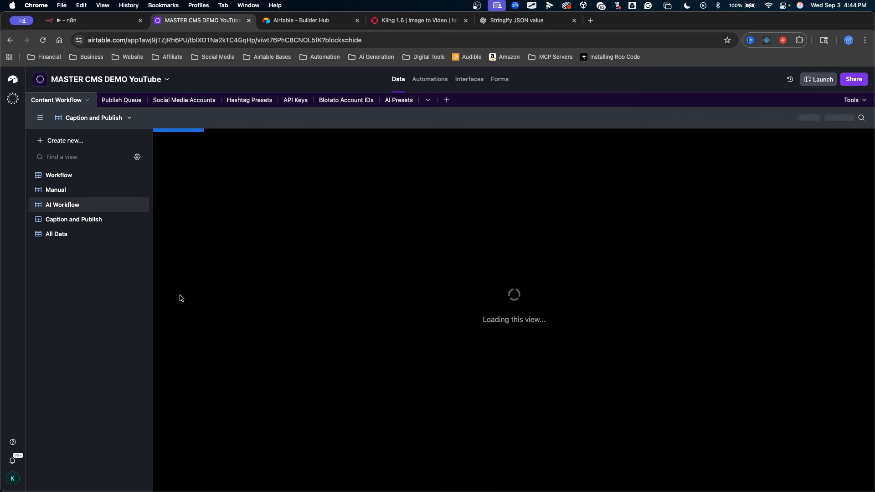
scroll(308, 296, "left", 5)
Examine the AI Workflow view's fields, from the text prompts and generated image to the generated video and status.
key("ctrl+a")
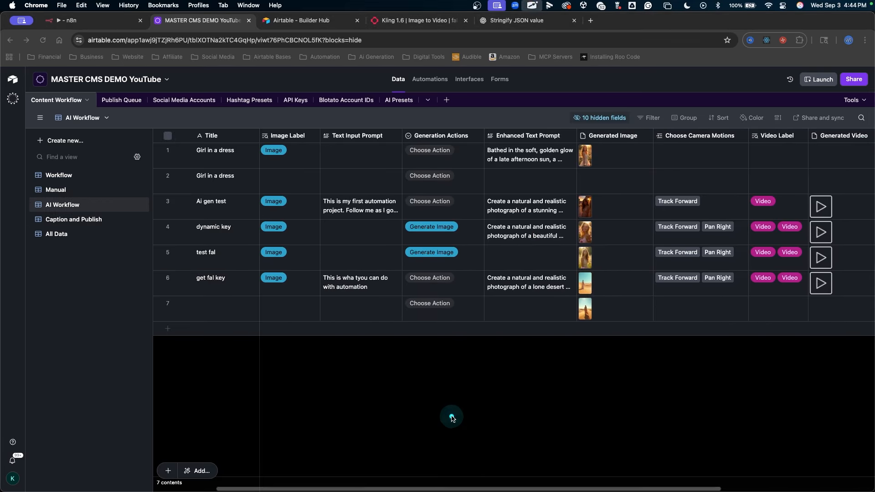
left_click_drag(451, 418, 580, 309)
key("Escape")
scroll(601, 337, "right", 5)
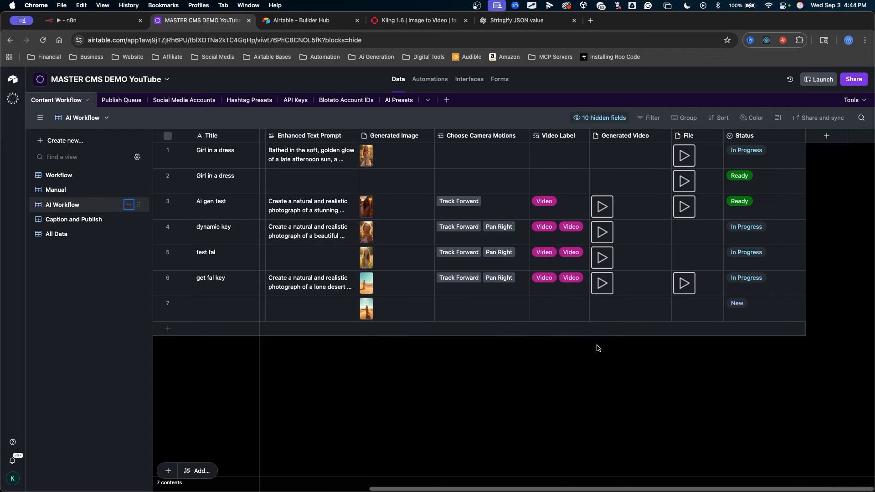
left_click_drag(540, 395, 403, 280)
scroll(296, 291, "left", 4)
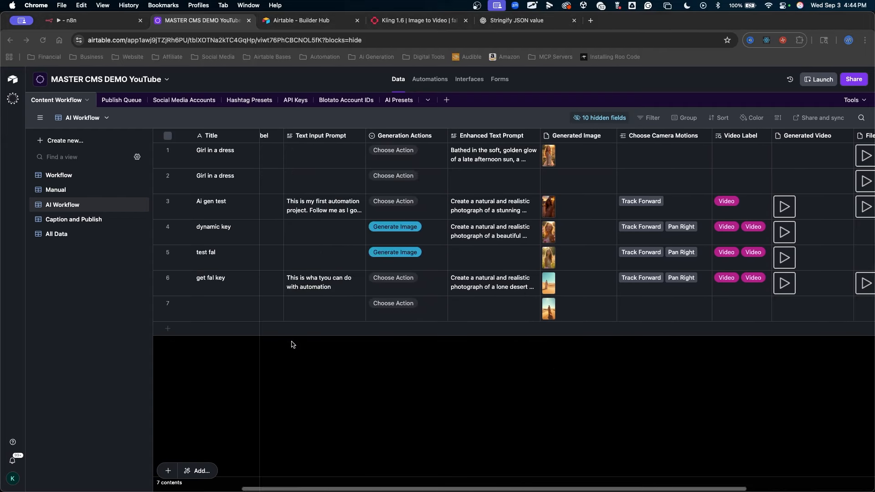
mouse_move(294, 372)
left_mouse_down()
mouse_move(226, 136)
mouse_move(256, 126)
mouse_move(245, 126)
left_mouse_up()
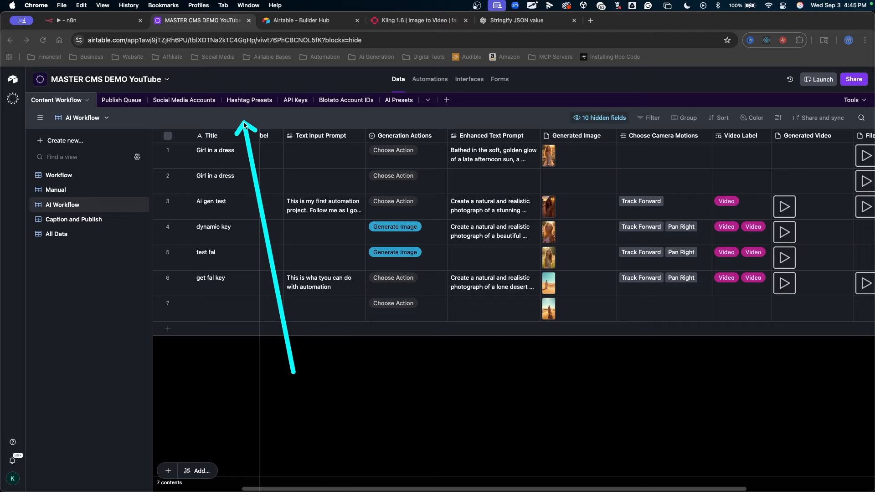
Open the Social Media Accounts table to view its records.
mouse_move(312, 380)
left_mouse_down()
mouse_move(191, 213)
mouse_move(260, 96)
mouse_move(418, 109)
mouse_move(345, 106)
mouse_move(209, 40)
mouse_move(113, 110)
mouse_move(185, 106)
left_mouse_up()
left_click(185, 106)
mouse_move(456, 99)
left_mouse_down()
mouse_move(352, 136)
mouse_move(378, 163)
mouse_move(562, 204)
mouse_move(182, 179)
left_mouse_up()
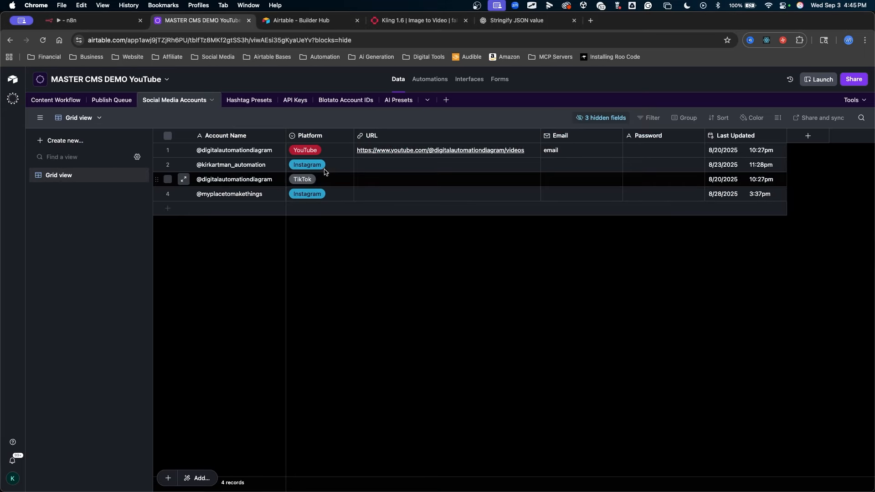
Create a blank table from scratch in the base and name it Agent Prompt Manager.
mouse_move(305, 307)
left_mouse_down()
mouse_move(155, 169)
mouse_move(446, 106)
left_mouse_up()
left_click(446, 101)
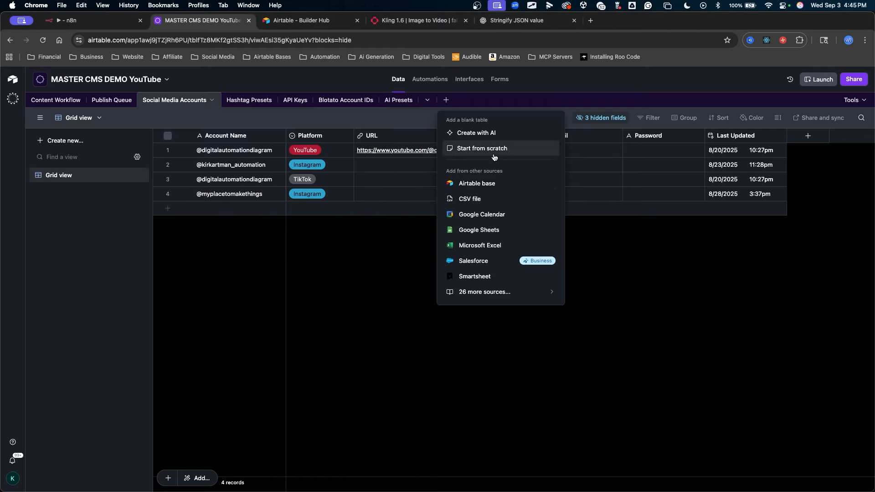
left_click(486, 151)
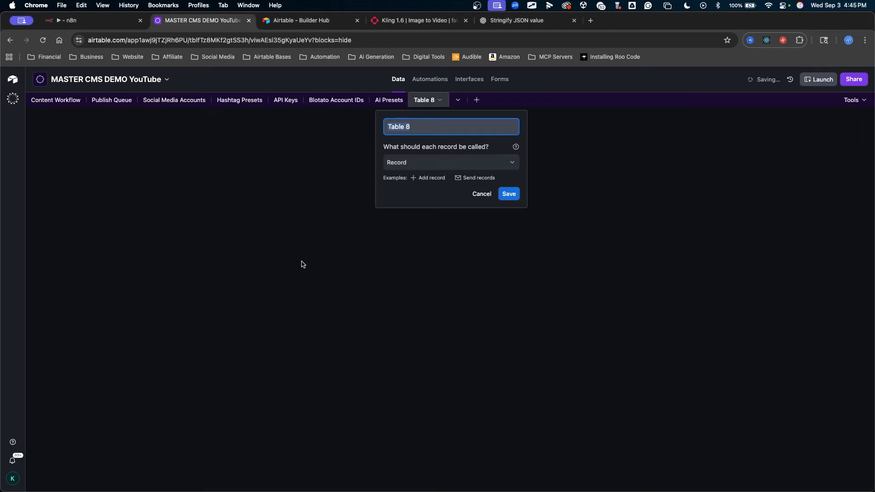
mouse_move(296, 259)
left_mouse_down()
mouse_move(111, 483)
mouse_move(188, 410)
mouse_move(158, 469)
mouse_move(9, 484)
mouse_move(156, 475)
mouse_move(175, 455)
mouse_move(181, 423)
left_mouse_up()
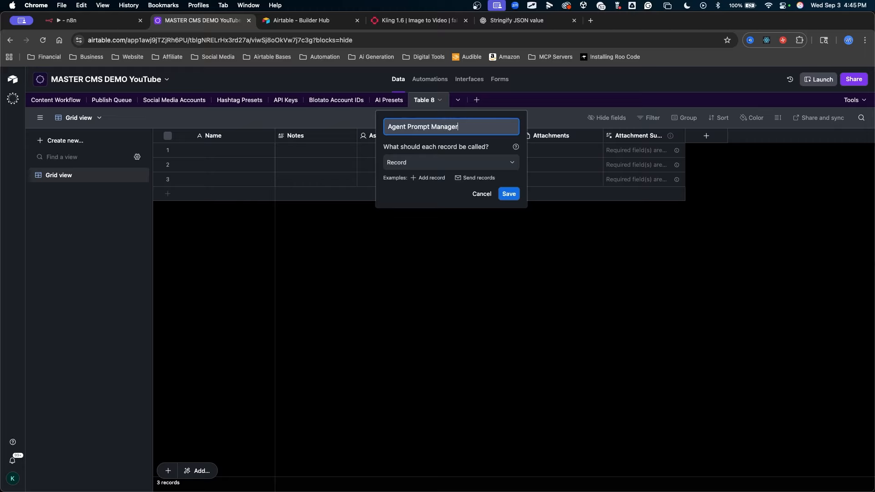
mouse_move(431, 226)
left_mouse_down()
mouse_move(403, 130)
mouse_move(473, 185)
left_mouse_up()
key("Return")
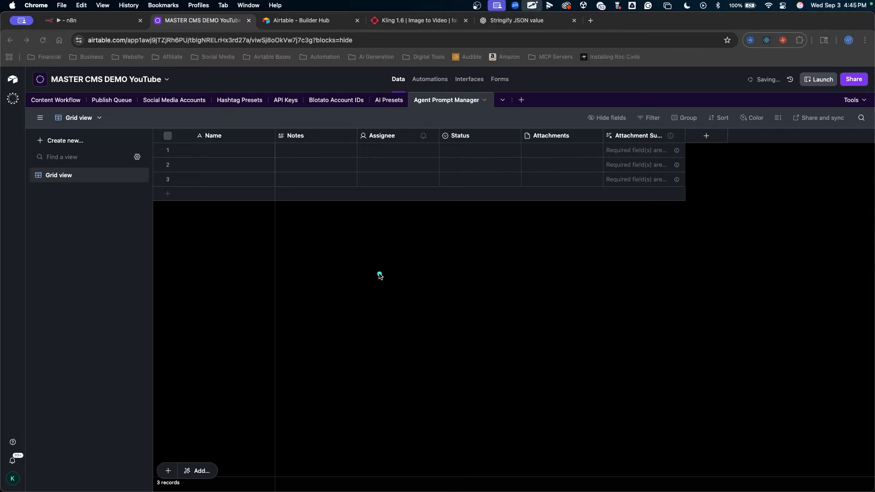
Hide the four fields from Assignee through the attachment summary in the Agent Prompt Manager table.
mouse_move(383, 275)
left_mouse_down()
mouse_move(186, 221)
mouse_move(322, 165)
left_mouse_up()
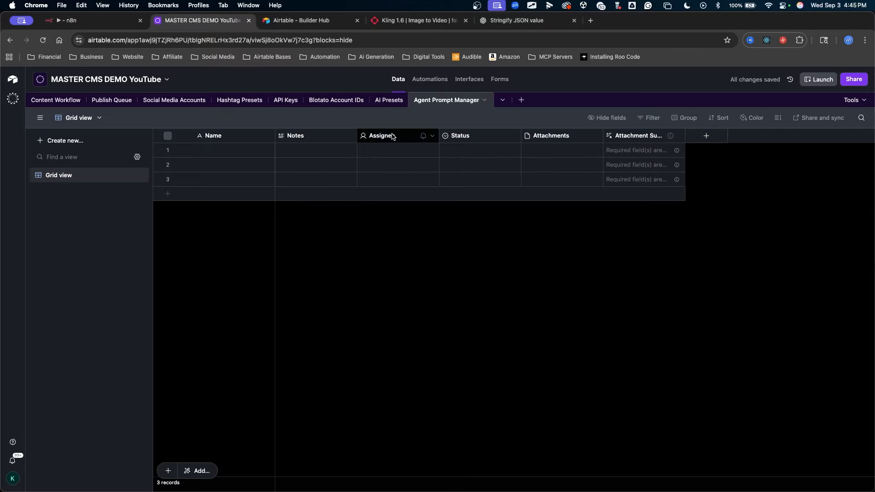
left_click(381, 142)
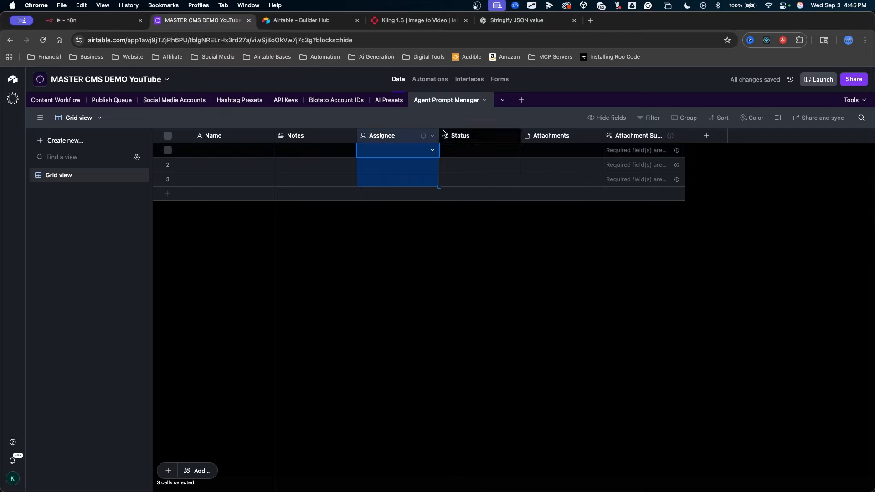
left_click(637, 137, "shift")
right_click(637, 137)
left_click(644, 242)
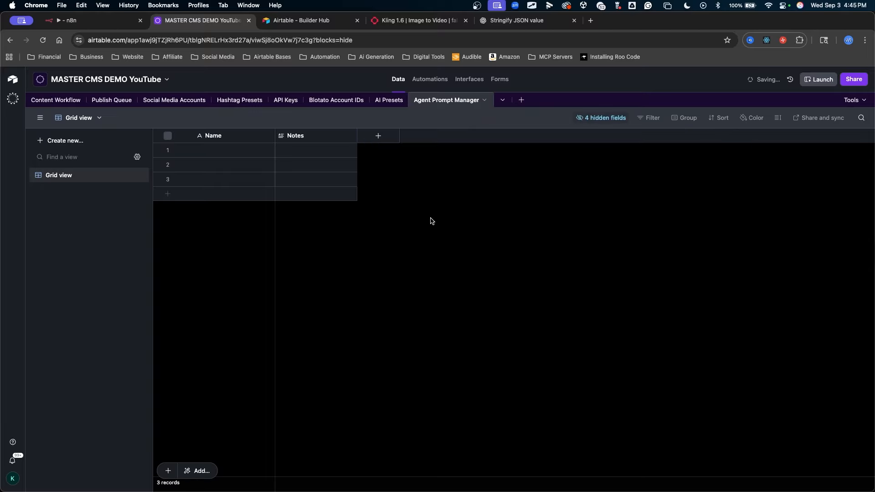
Widen the Notes field to about three times its width and rename it Prompts.
left_click_drag(349, 283, 231, 153)
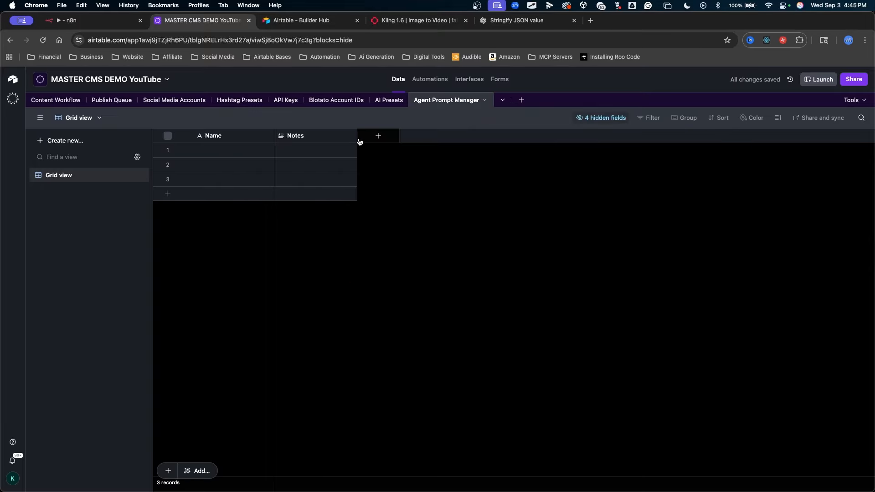
left_click_drag(357, 138, 525, 142)
mouse_move(461, 244)
left_mouse_down()
mouse_move(305, 167)
mouse_move(283, 135)
mouse_move(286, 142)
left_mouse_up()
double_click(286, 141)
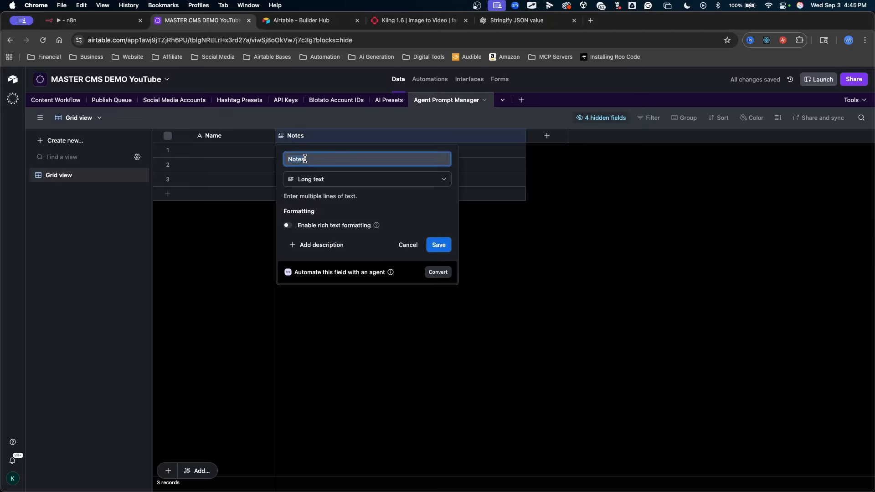
type("Prompts")
left_click(439, 244)
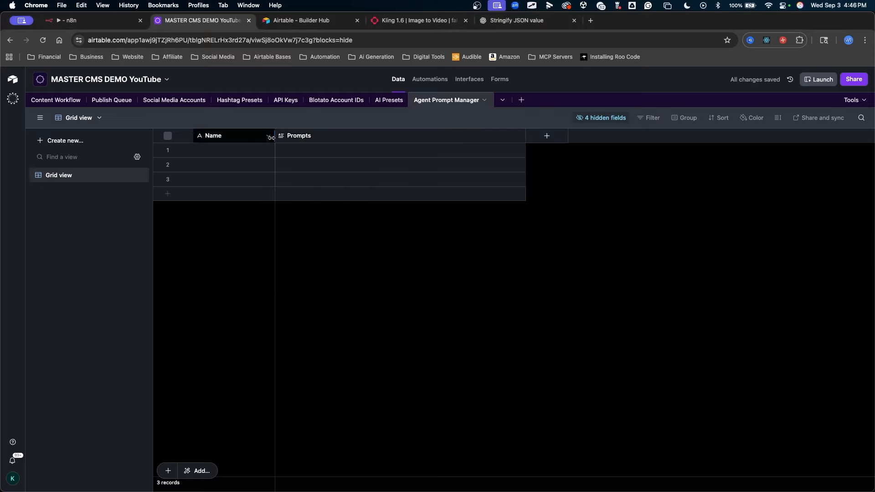
Widen the Name field slightly and set up a new single select field named Role with the options System, User and Assistant.
left_click_drag(271, 137, 291, 137)
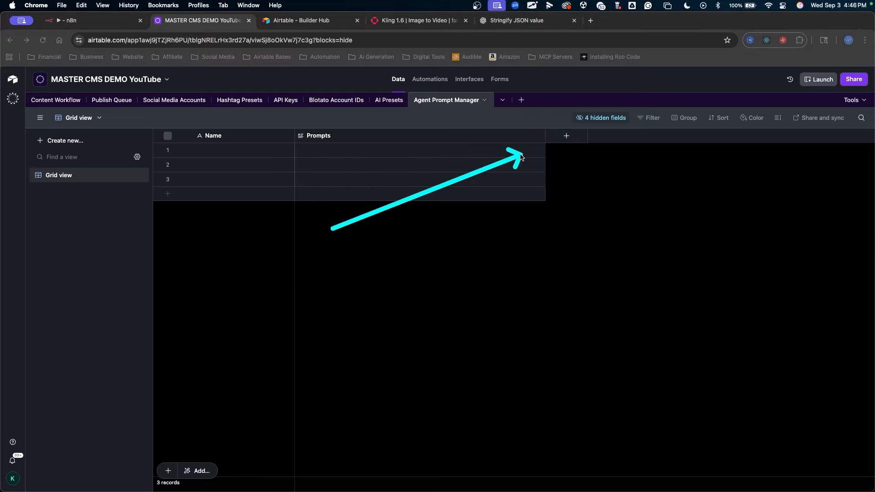
left_click_drag(521, 154, 577, 137)
key("Escape")
left_click(569, 138)
key("Escape")
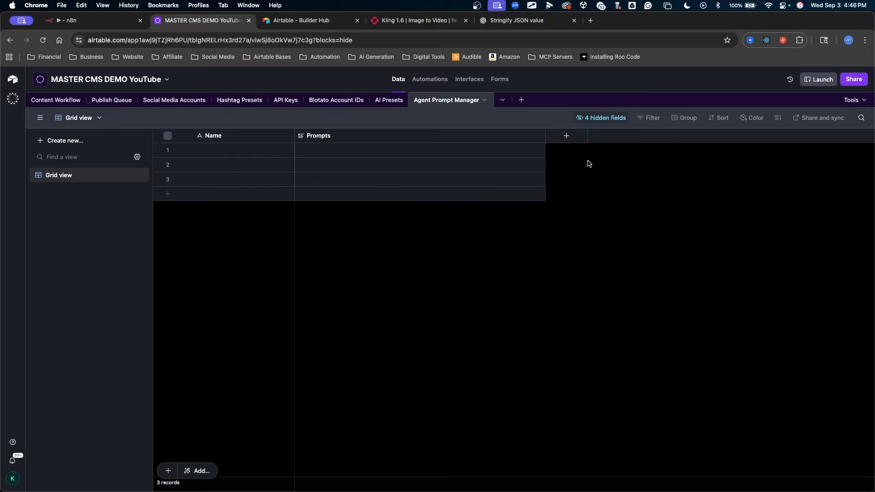
left_click(567, 135)
left_click(586, 376)
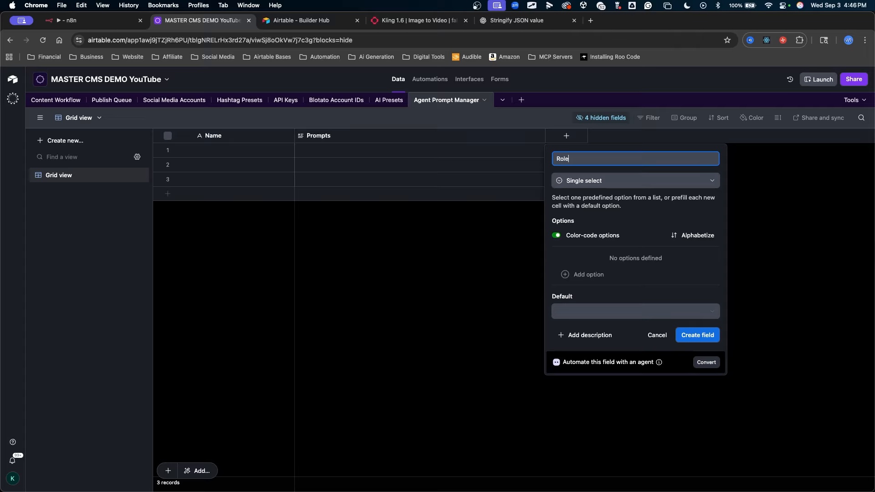
type("Role")
left_click(578, 274)
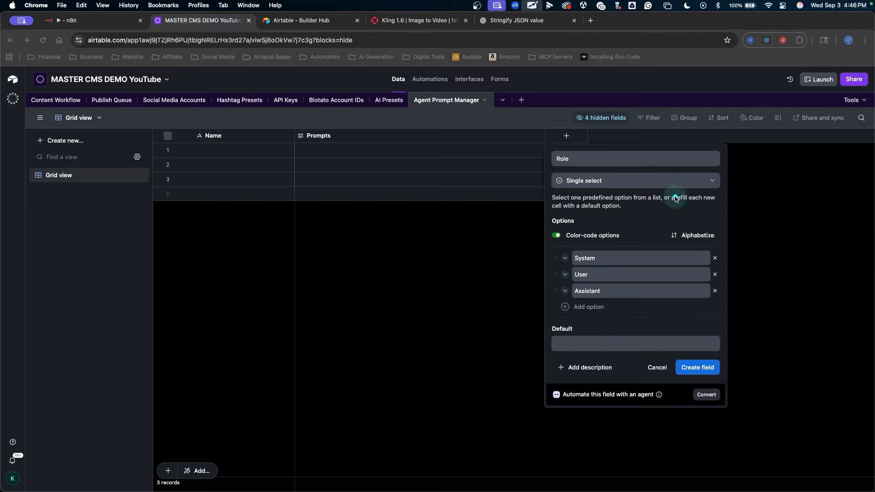
left_click_drag(668, 197, 573, 287)
Color the System option teal, create the Role field and place it between Name and Prompts.
left_click(566, 259)
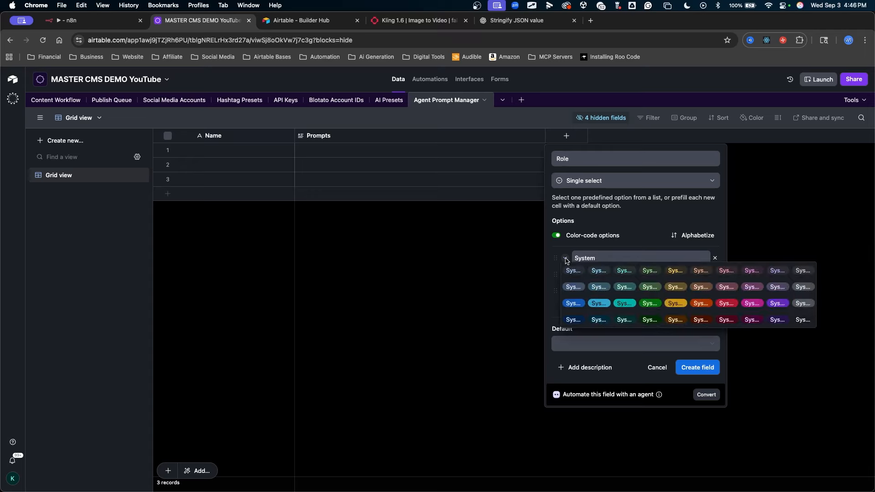
left_click(624, 303)
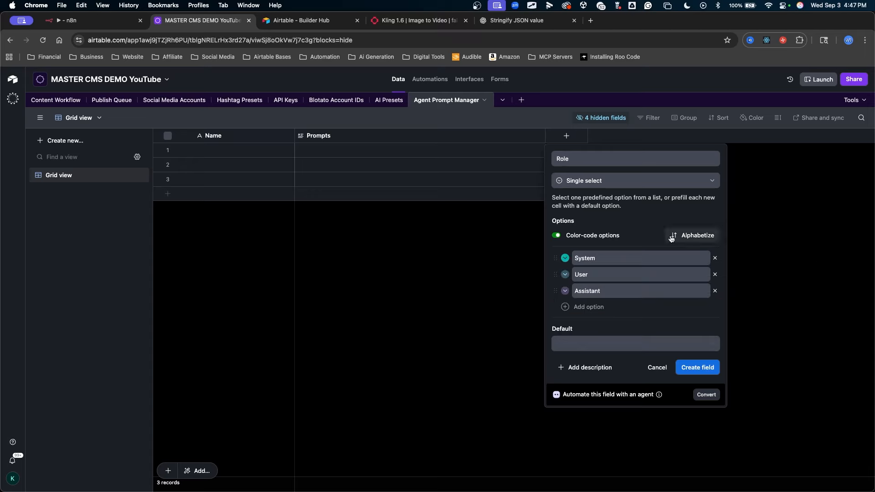
mouse_move(673, 198)
left_mouse_down()
mouse_move(595, 242)
mouse_move(576, 296)
left_mouse_up()
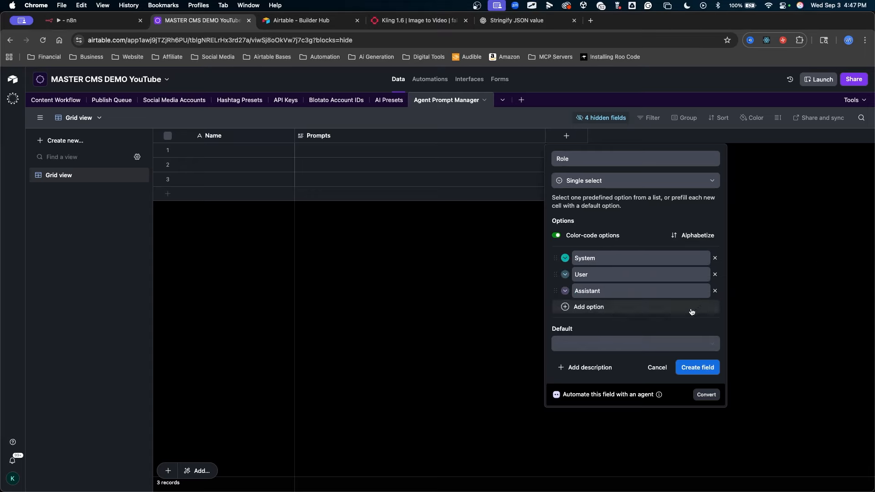
left_click(692, 367)
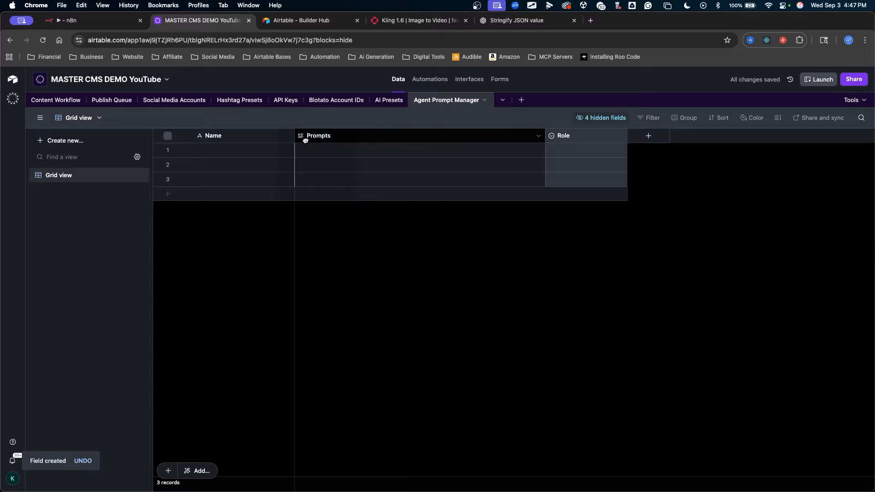
left_click_drag(305, 139, 352, 146)
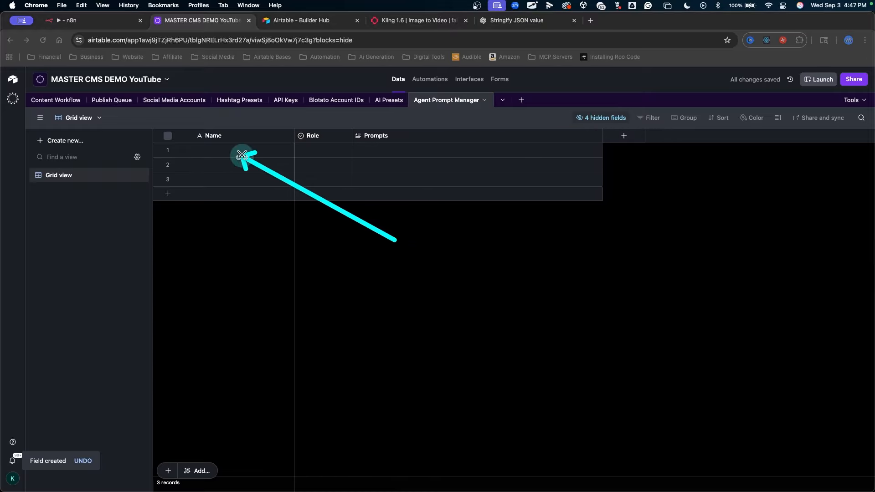
Copy the Image Prompt Agent node's name from the n8n workflow into the first record's Name in Airtable.
left_click(72, 22)
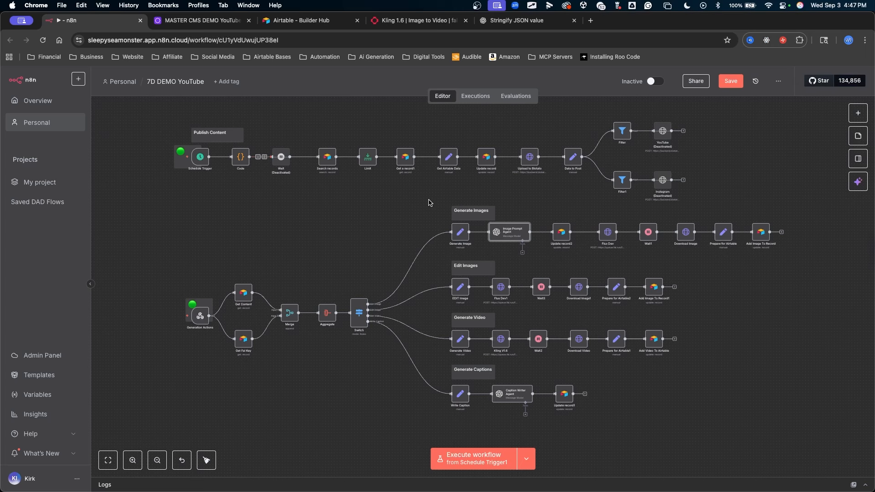
double_click(506, 236)
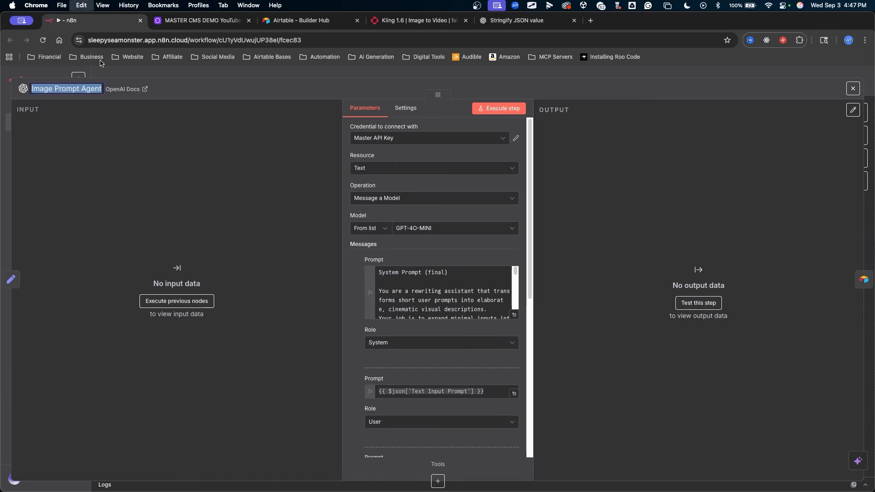
left_click(218, 20)
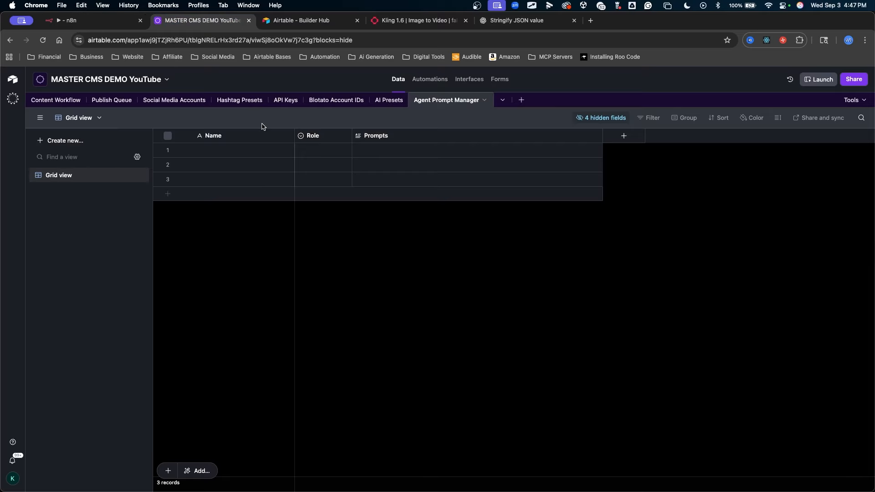
left_click(215, 151)
type("Image Prompt Agent")
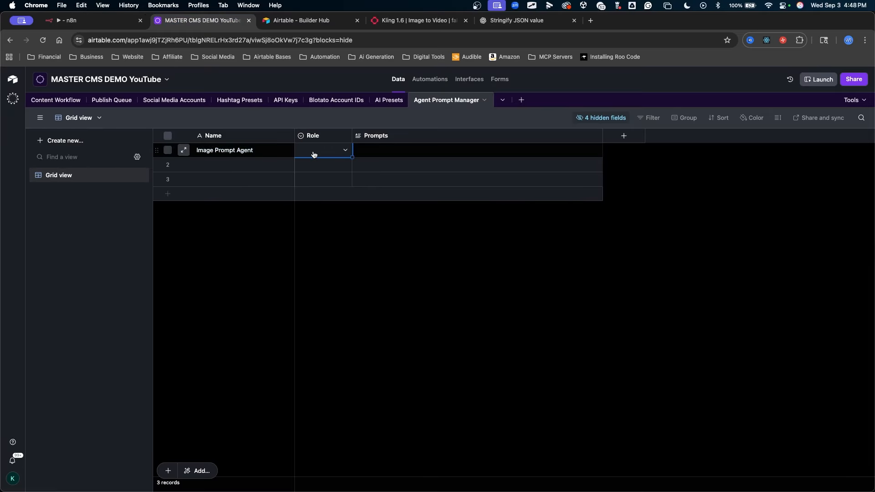
Set the Role of the three records to System, User and Assistant in that order.
left_click(311, 151)
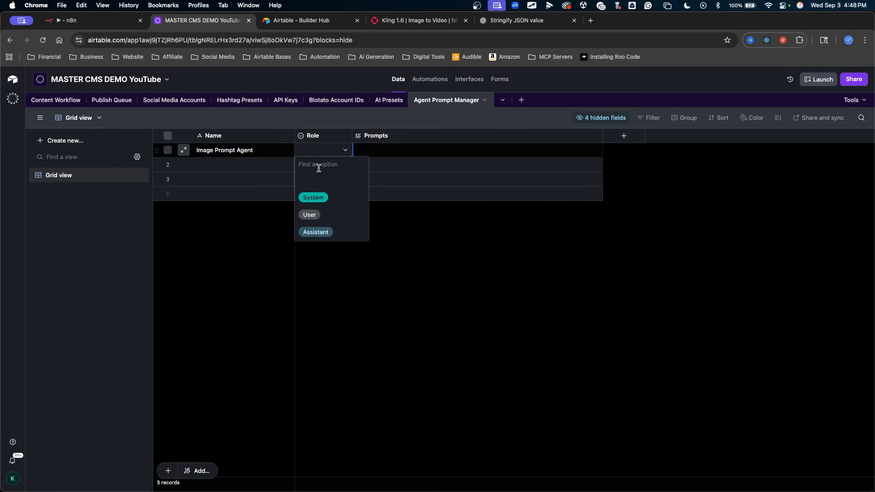
left_click(318, 197)
left_click(317, 168)
left_click(316, 168)
left_click(313, 229)
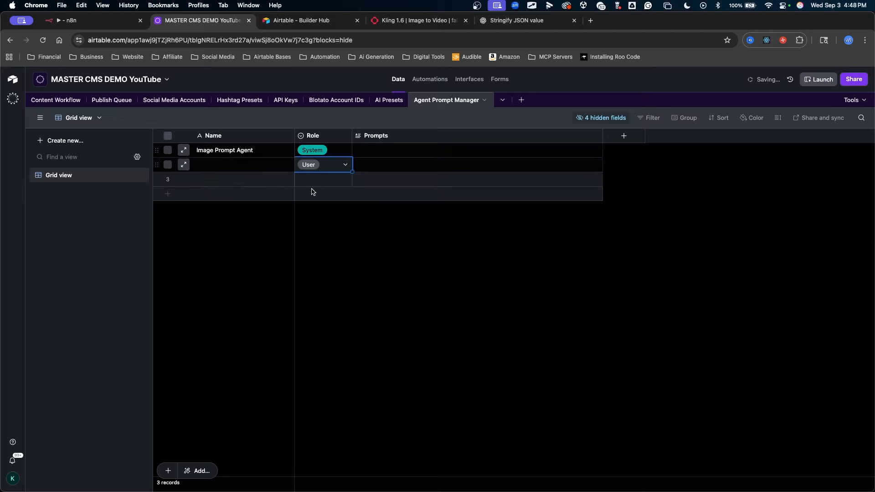
left_click(310, 181)
left_click(310, 181)
left_click(317, 267)
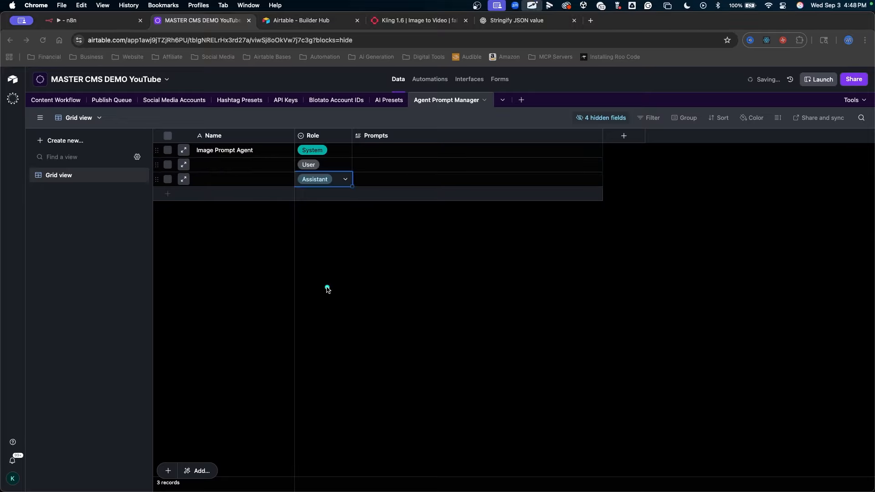
left_click_drag(327, 289, 338, 158)
Fill the name Image Prompt Agent from the first record down to the second and third records.
left_click_drag(322, 231, 237, 168)
left_click(225, 150)
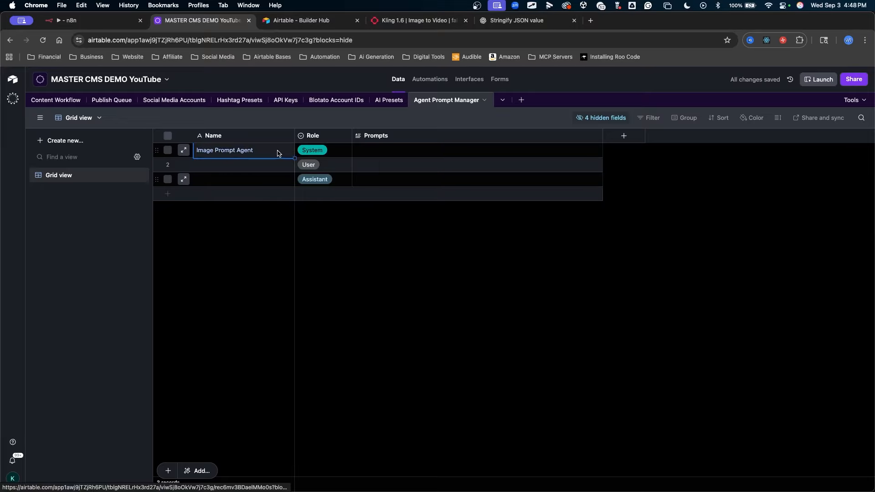
left_click_drag(292, 161, 292, 183)
left_click_drag(406, 237, 384, 166)
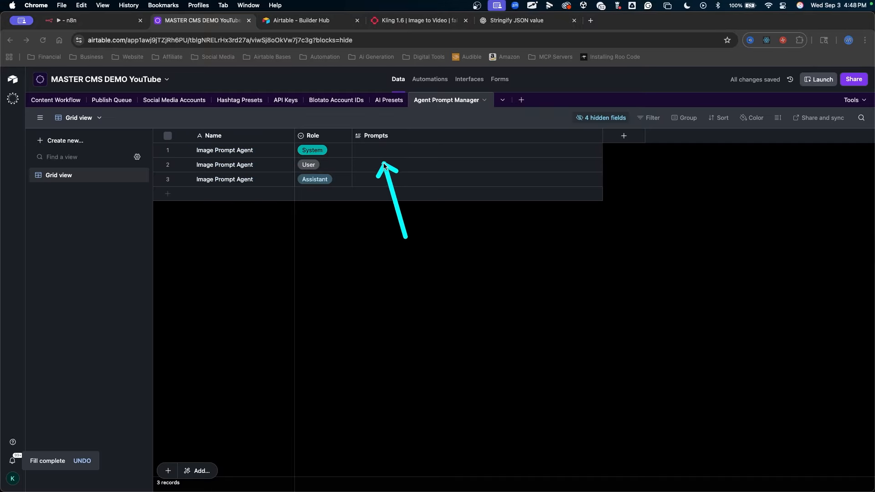
Copy the Image Prompt Agent's system prompt from n8n into the Prompts cell of the System record in Airtable and review it.
left_click(82, 20)
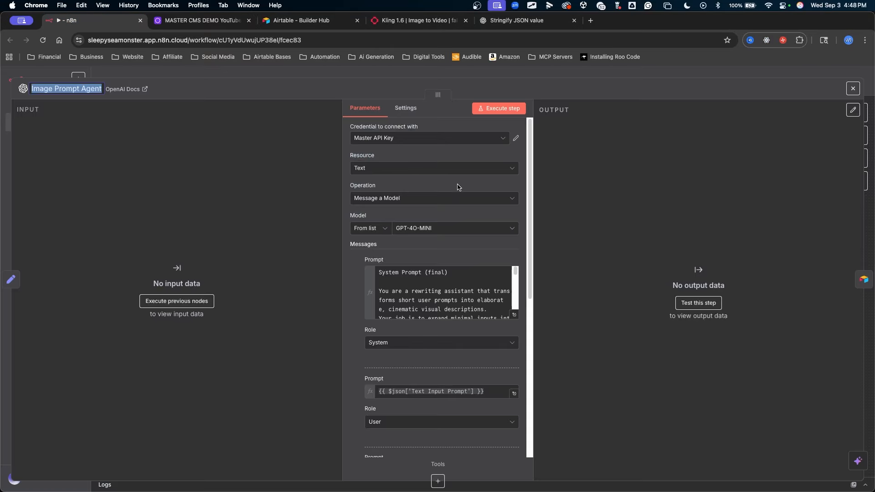
left_click_drag(592, 175, 418, 299)
left_click(418, 298)
key("super+a")
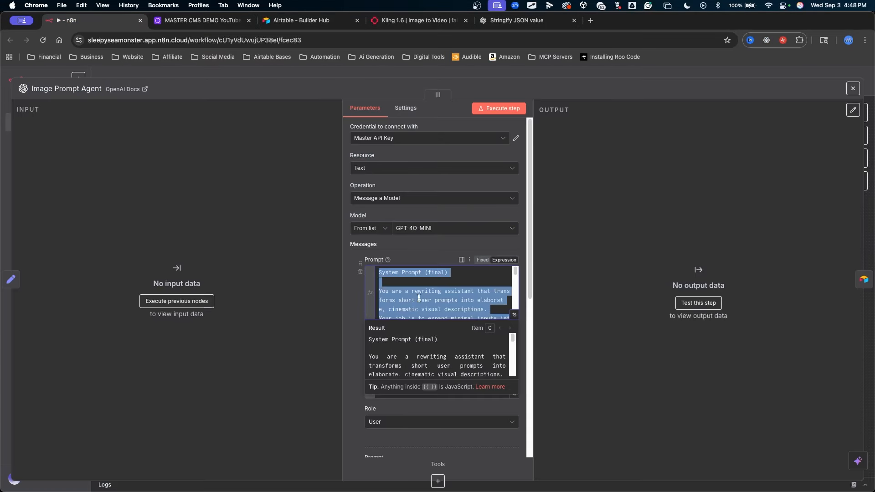
left_click(201, 20)
left_click(402, 155)
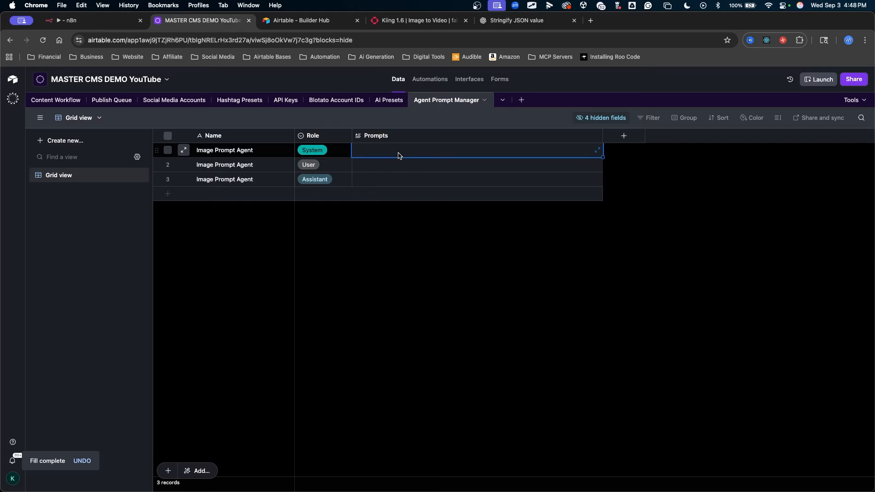
key("super+v")
left_click(518, 310)
left_click_drag(462, 280, 409, 179)
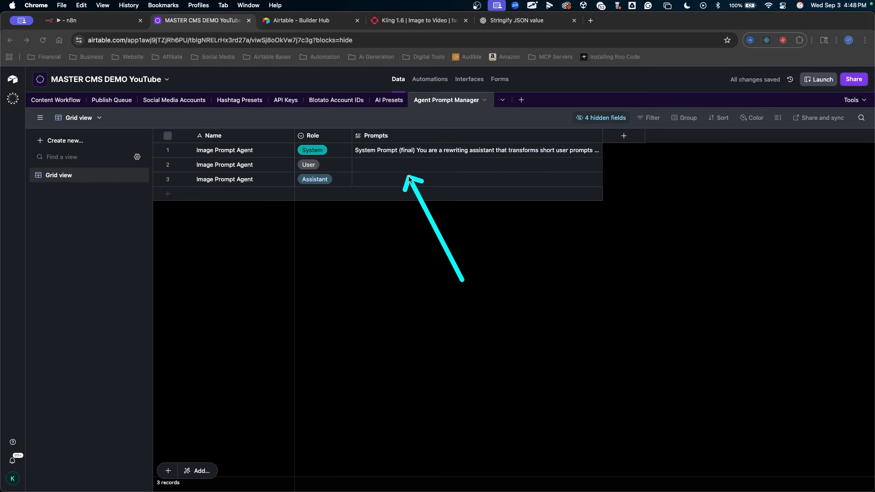
double_click(393, 155)
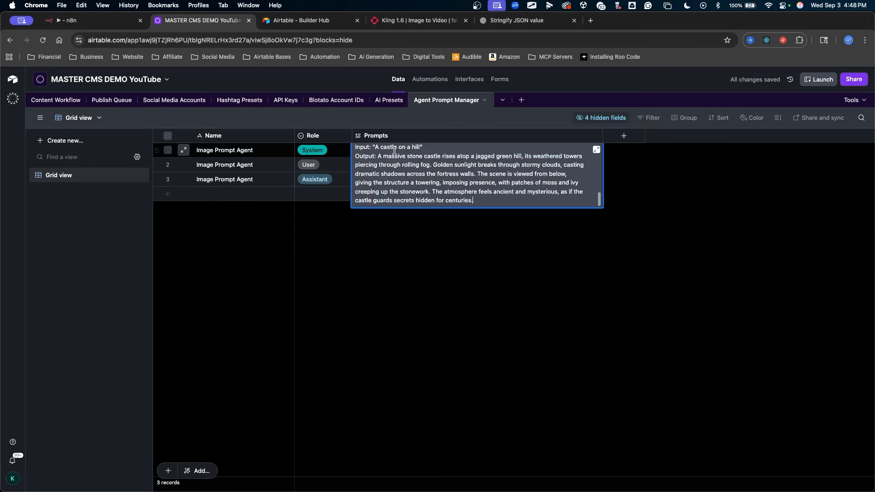
scroll(425, 163, "up", 5)
left_click(403, 260)
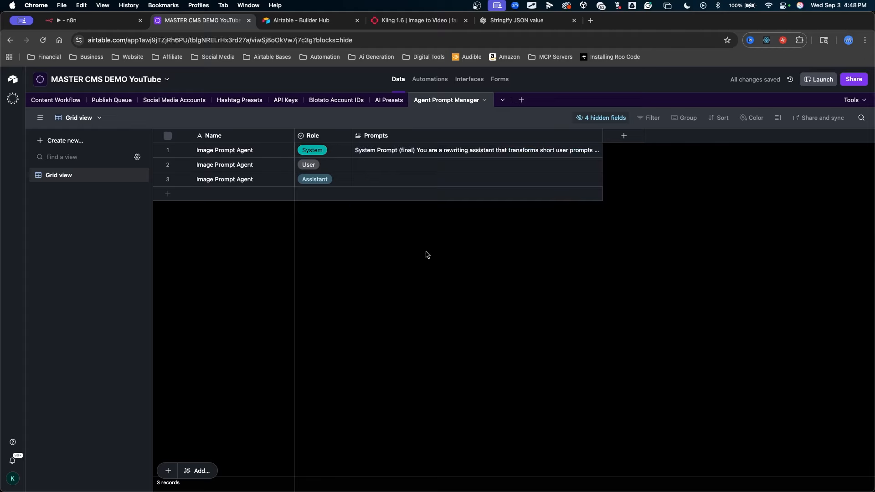
key("ctrl+a")
mouse_move(500, 243)
left_mouse_down()
mouse_move(427, 174)
mouse_move(416, 384)
left_mouse_up()
key("Escape")
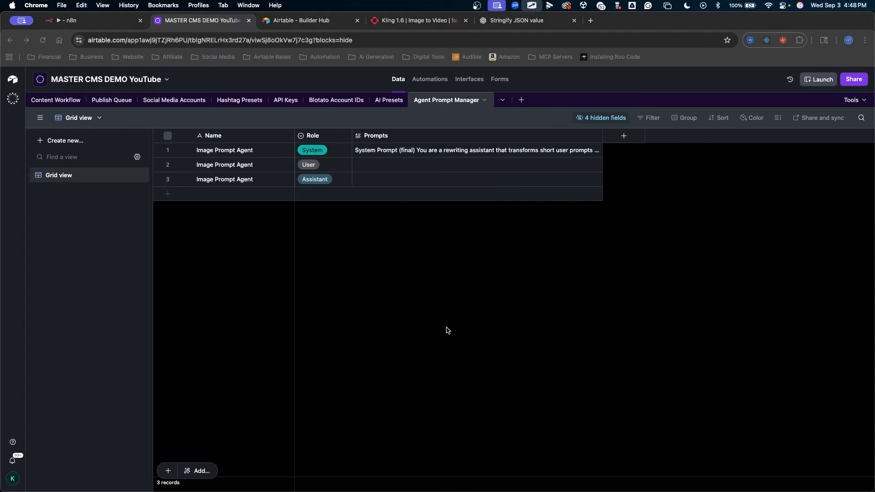
key("ctrl+a")
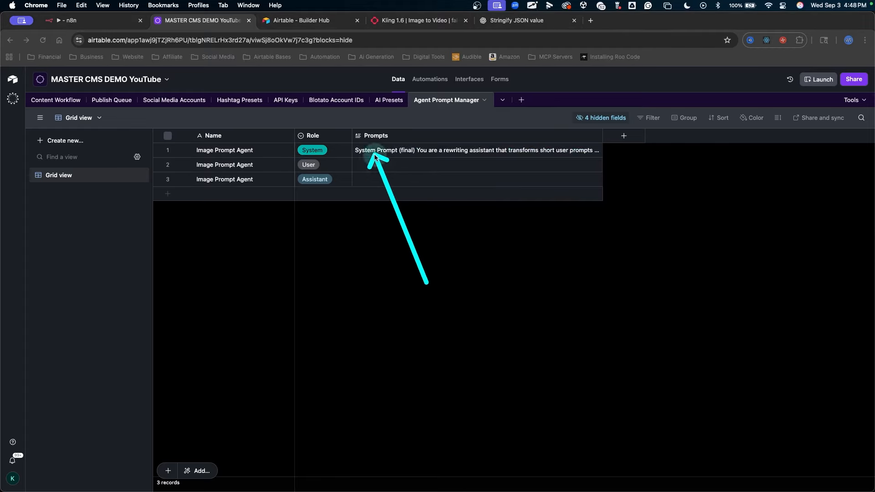
key("Escape")
Copy the user prompt {{ $json['Text Input Prompt'] }} from the n8n node into the Prompts cell of the User record in Airtable.
key("ctrl+shift+Tab")
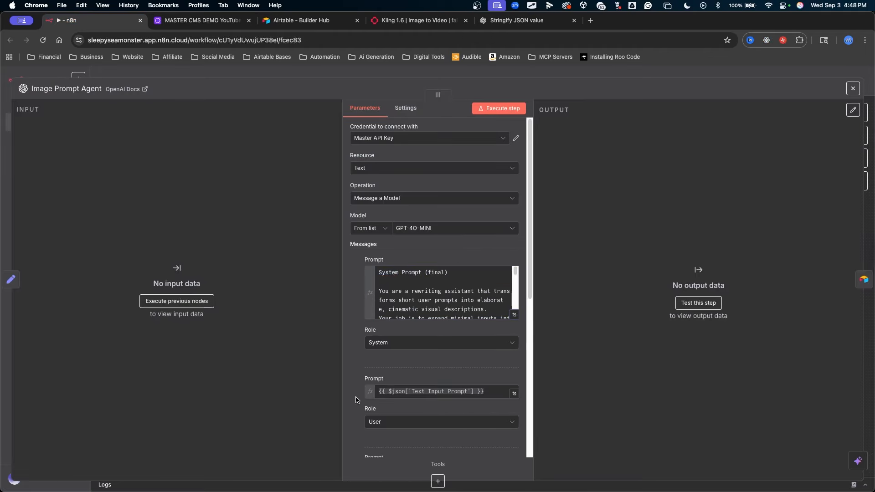
scroll(465, 342, "down", 3)
left_click_drag(487, 329, 376, 318)
key("super+c")
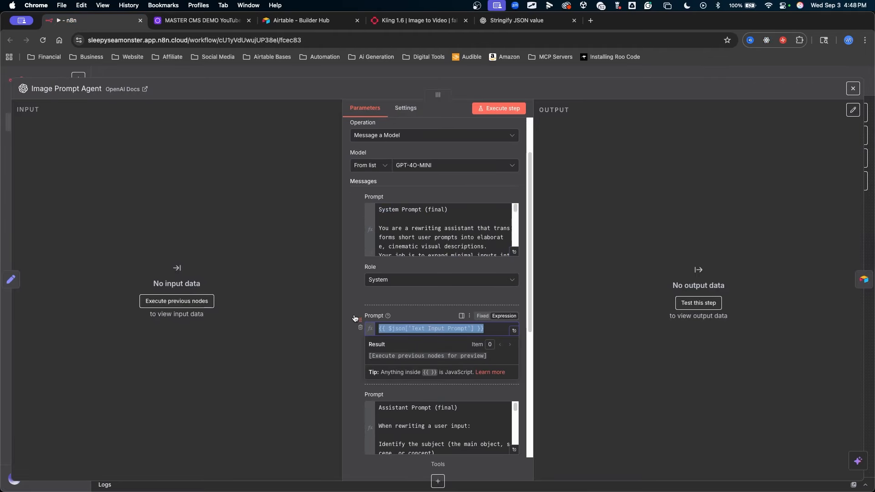
key("ctrl+Tab")
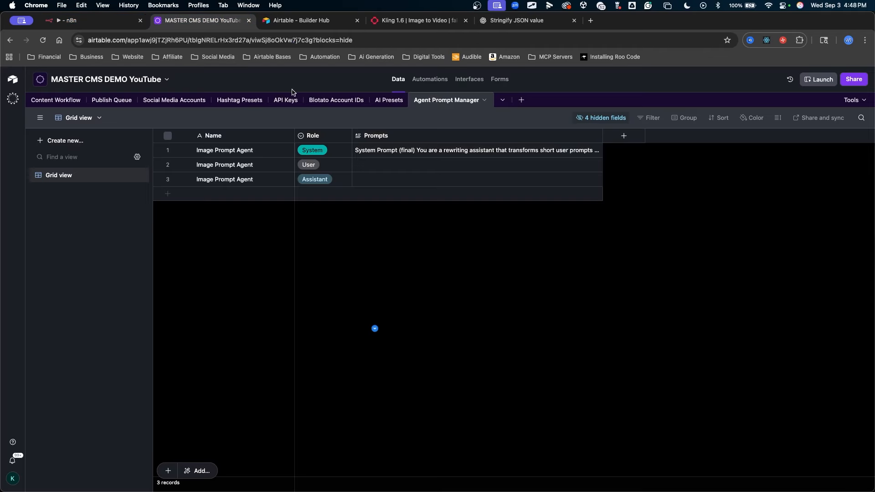
left_click(362, 167)
key("super+v")
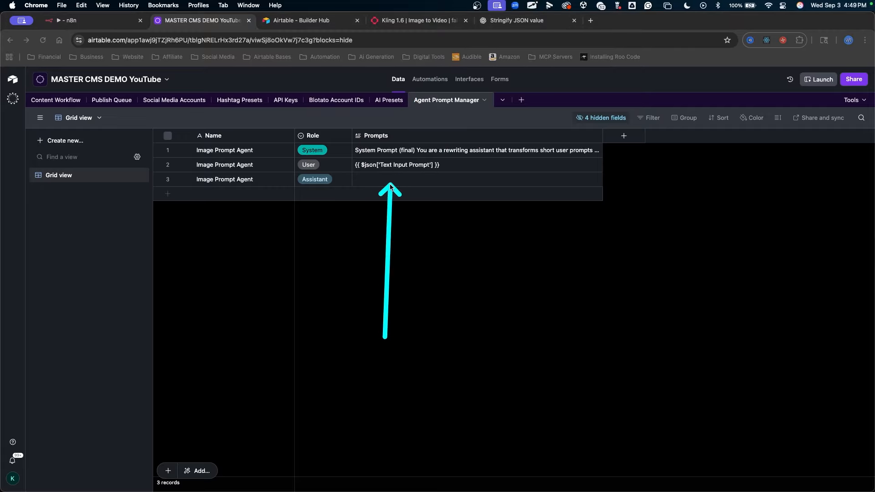
Copy the assistant prompt from the n8n node and paste all of it inside the Assistant record's single Prompts cell in Airtable.
left_click(95, 20)
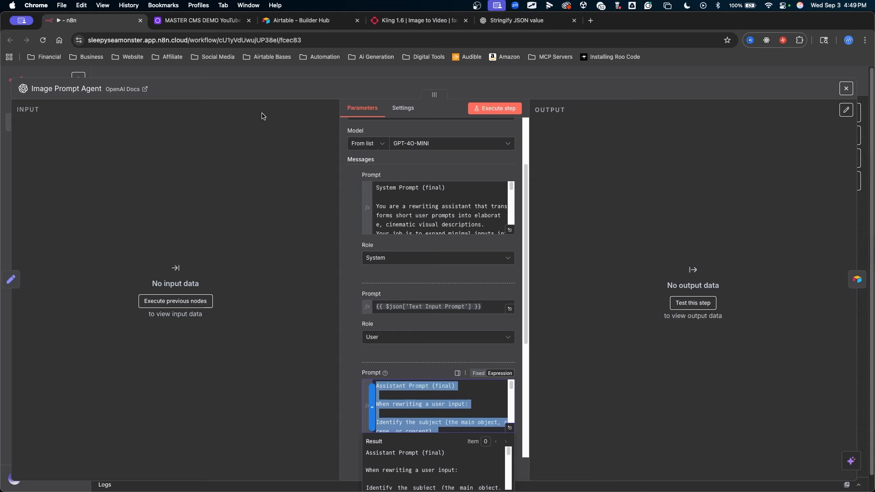
left_click(212, 20)
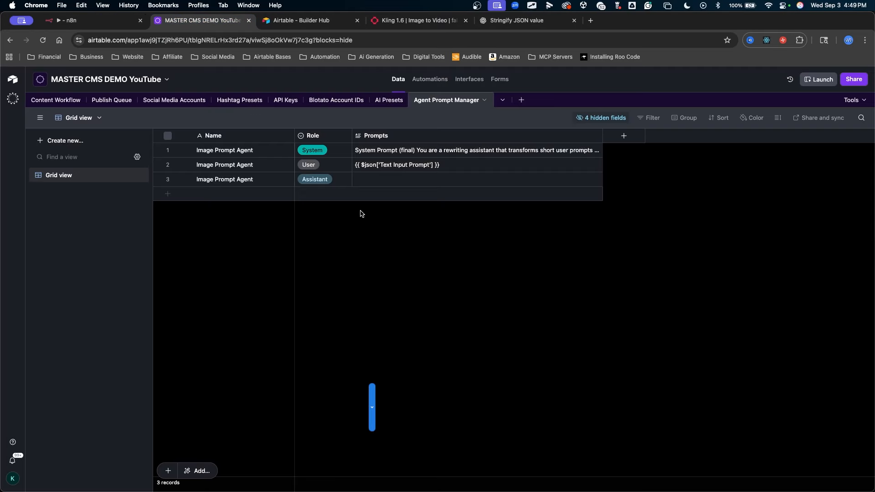
left_click(365, 180)
key("super+v")
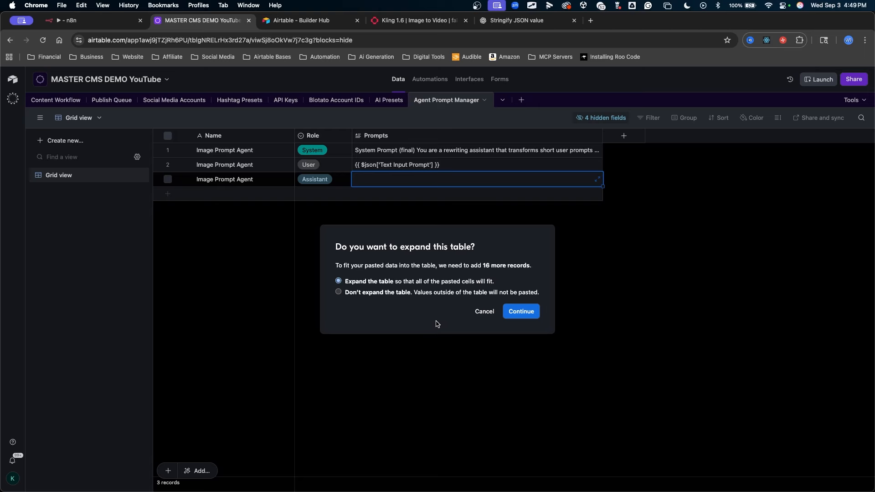
left_click(474, 316)
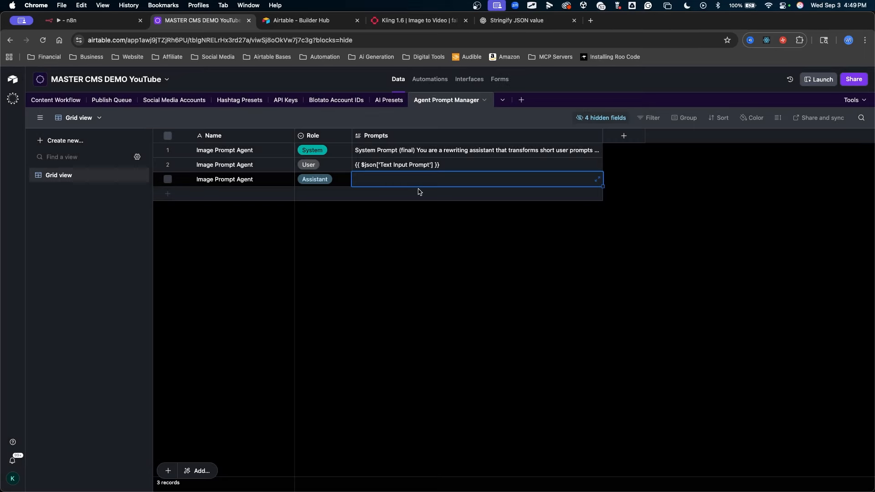
double_click(412, 185)
key("super+v")
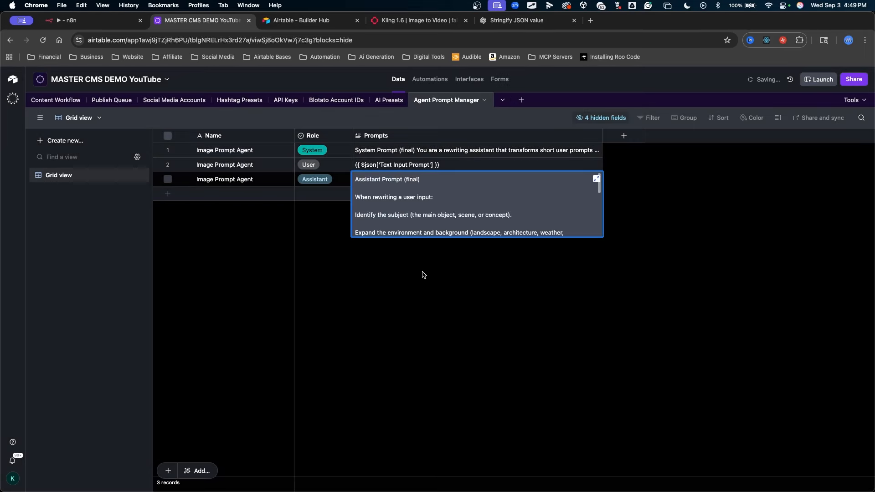
Close the Assistant record's Prompts cell, try the Medium and Tall row heights, and return the grid to Short.
left_click(421, 274)
left_click(418, 321)
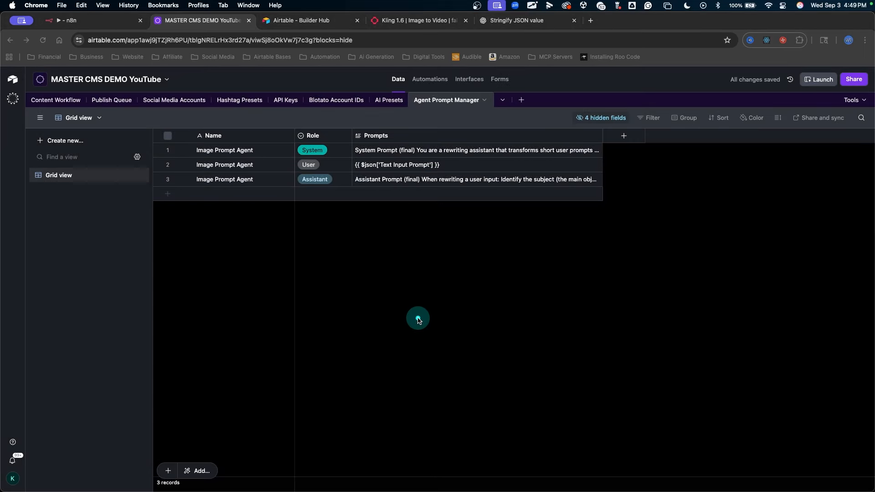
left_click(778, 118)
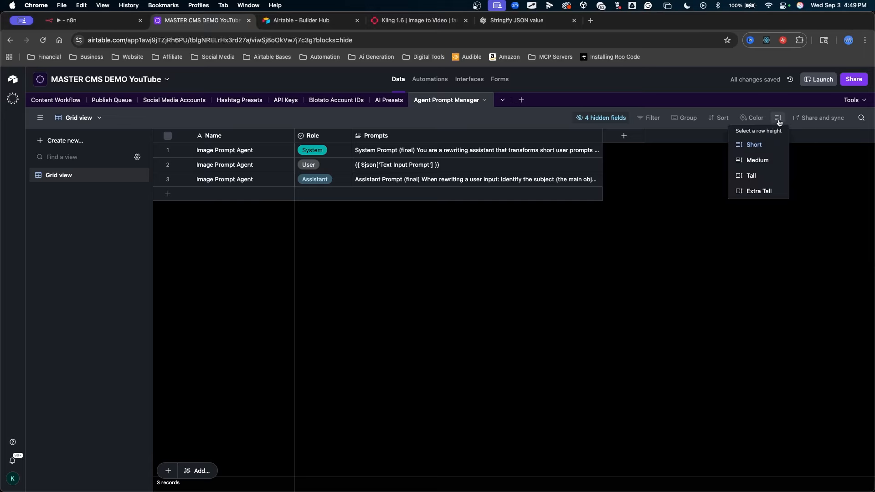
left_click(757, 161)
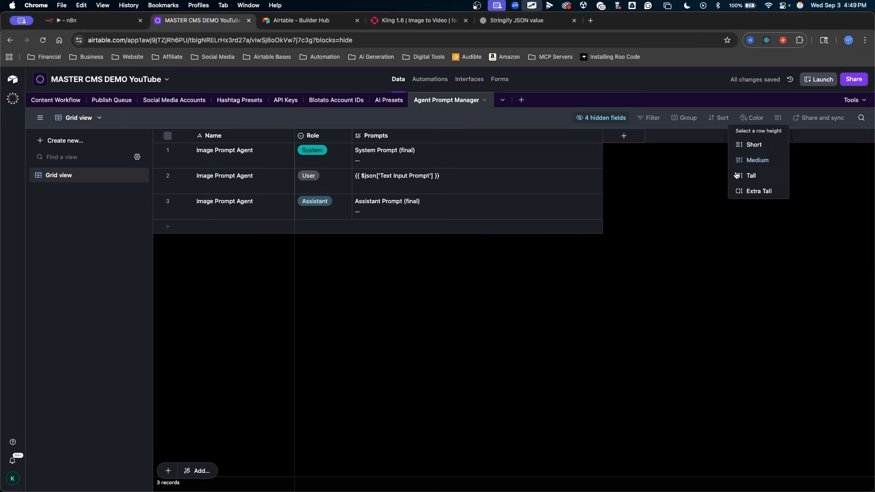
left_click(745, 176)
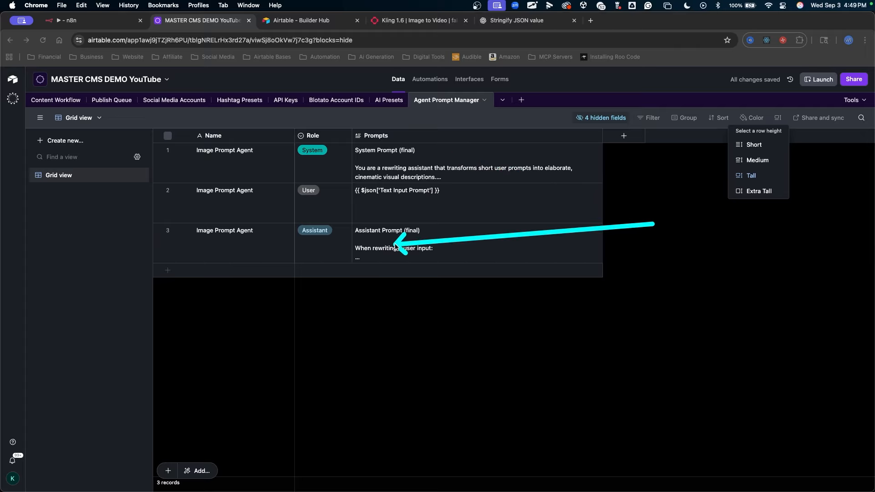
left_click(754, 160)
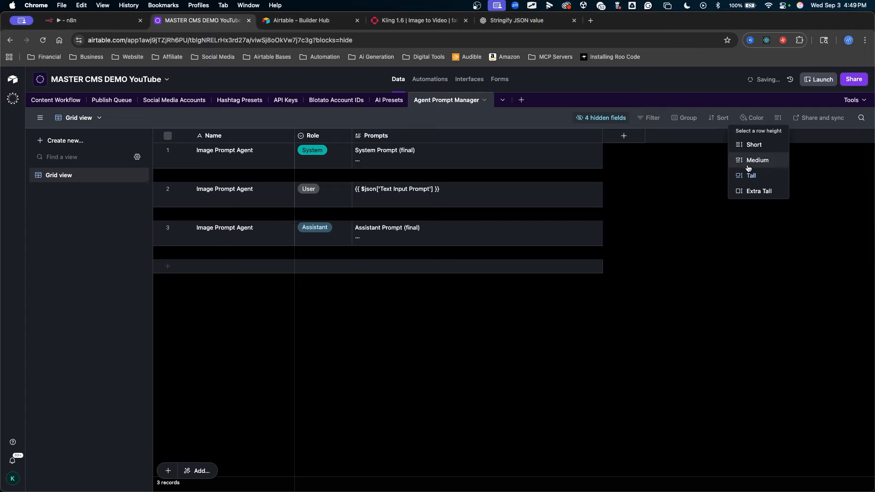
left_click_drag(591, 298, 400, 169)
mouse_move(517, 309)
left_mouse_down()
mouse_move(280, 177)
mouse_move(461, 185)
left_mouse_up()
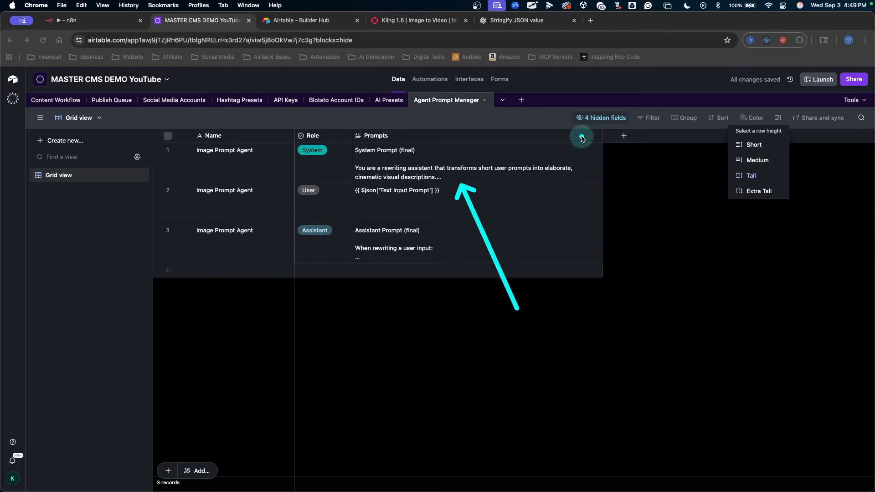
left_click(750, 143)
left_click(504, 229)
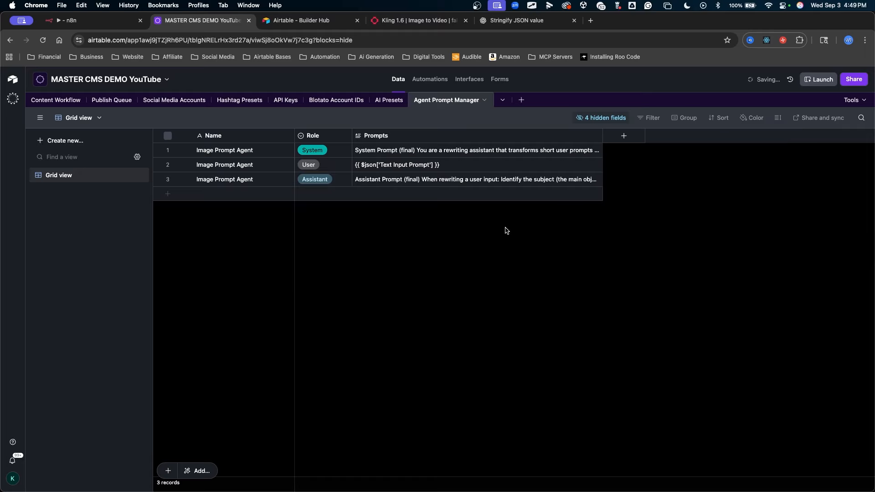
Group the records in the Agent Prompt Manager grid by the Name field, sorted A → Z.
mouse_move(387, 283)
left_mouse_down()
mouse_move(223, 149)
mouse_move(526, 178)
mouse_move(682, 119)
left_mouse_up()
left_click(684, 117)
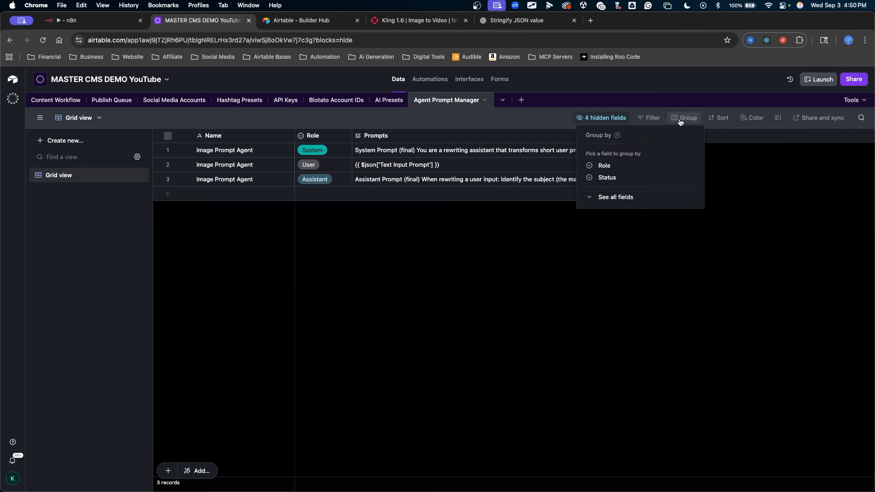
left_click(615, 196)
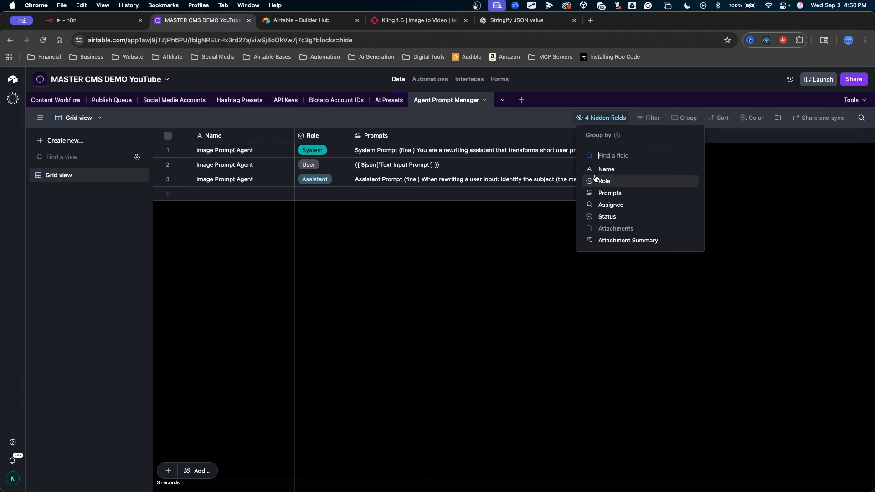
left_click(603, 167)
mouse_move(432, 283)
left_mouse_down()
mouse_move(329, 204)
mouse_move(528, 156)
mouse_move(525, 199)
left_mouse_up()
mouse_move(518, 266)
left_mouse_down()
mouse_move(526, 214)
mouse_move(616, 157)
mouse_move(504, 176)
mouse_move(513, 182)
left_mouse_up()
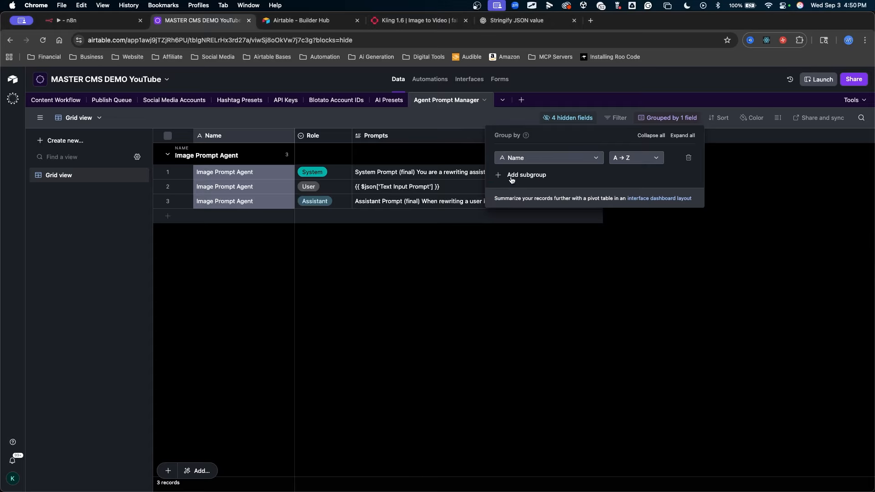
left_click(511, 180)
left_click(510, 204)
mouse_move(424, 283)
left_mouse_down()
mouse_move(495, 170)
mouse_move(504, 174)
left_mouse_up()
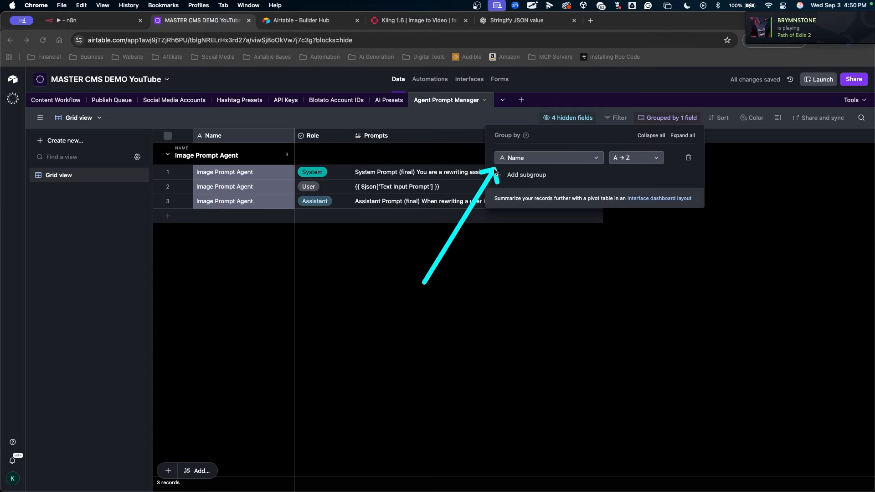
mouse_move(257, 295)
left_mouse_down()
mouse_move(236, 193)
mouse_move(221, 155)
mouse_move(209, 157)
left_mouse_up()
left_click(385, 266)
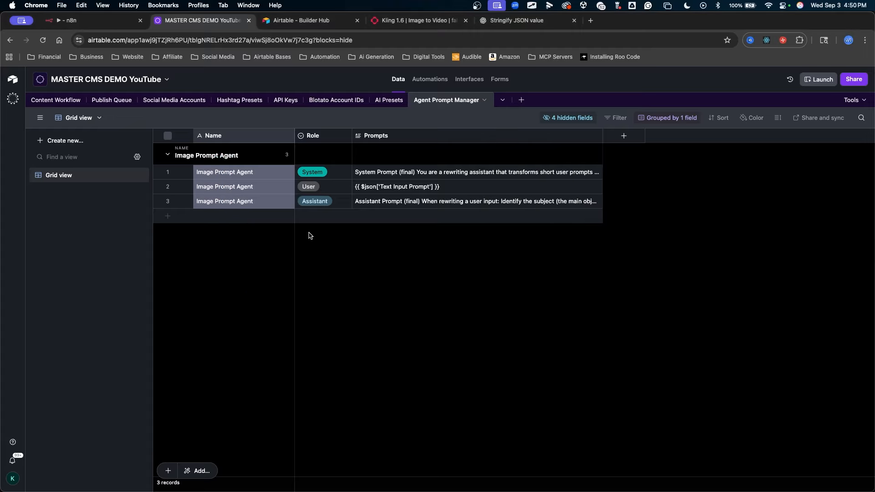
Add a new record to the table and name it Caption Writer Agent, copying the name from the n8n node.
mouse_move(366, 321)
left_mouse_down()
mouse_move(459, 172)
mouse_move(433, 183)
left_mouse_up()
left_click_drag(233, 294, 177, 448)
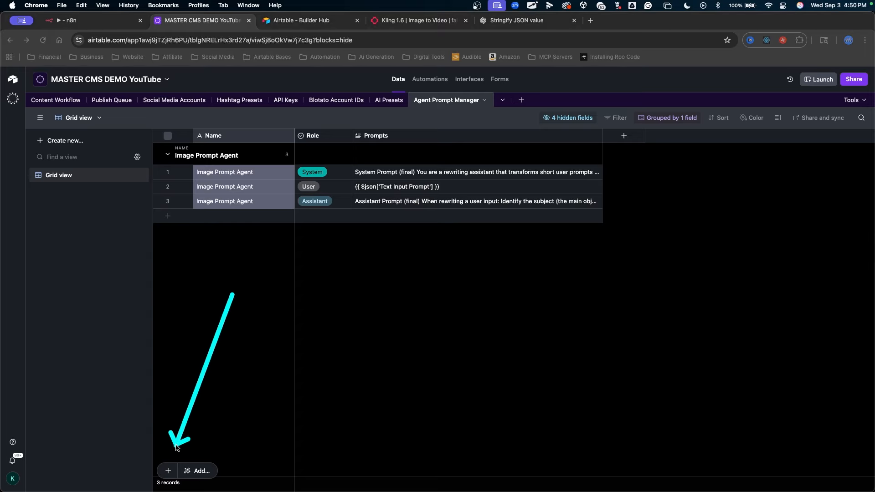
left_click(169, 471)
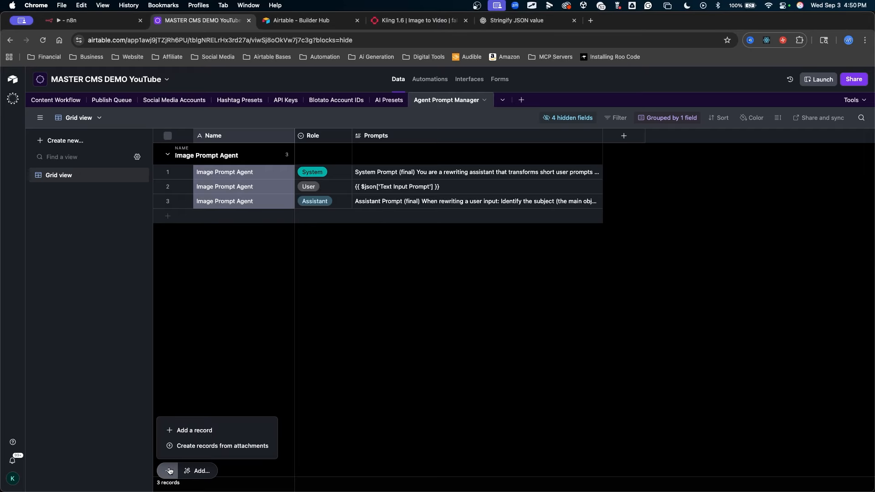
left_click(169, 470)
left_click(85, 21)
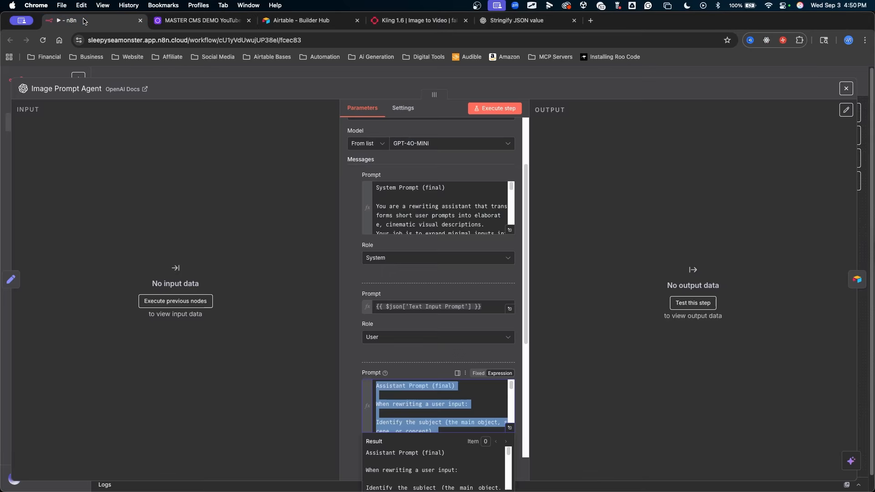
left_click(589, 68)
double_click(513, 393)
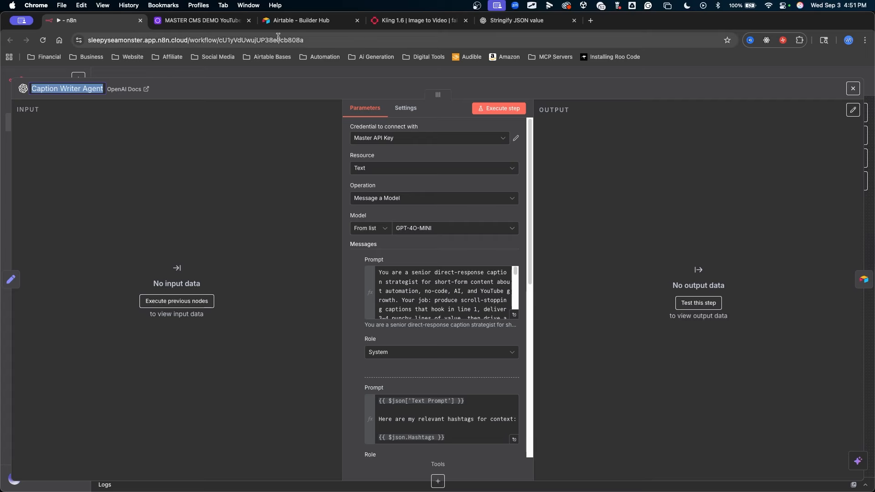
left_click(200, 20)
left_click(232, 470)
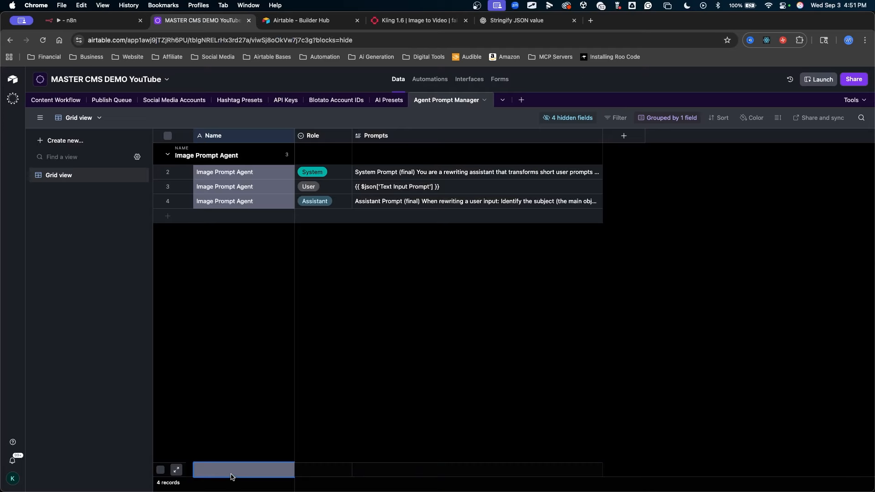
type("Caption Writer Agent")
key("Tab")
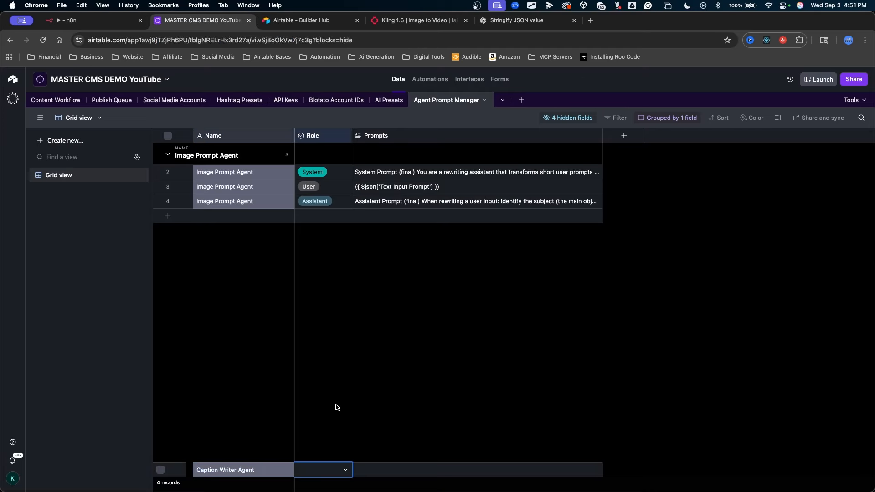
Copy the Caption Writer Agent's system prompt from n8n into the new Airtable record's Prompts cell and set its role to System.
key("Tab")
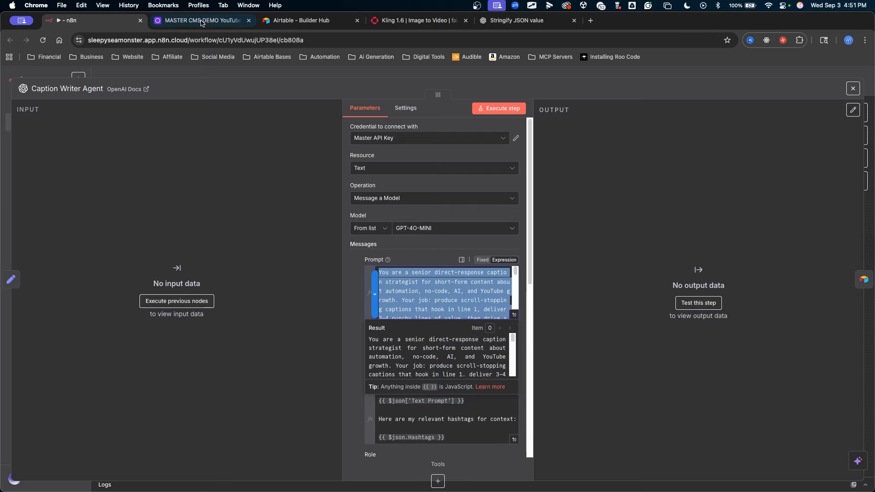
left_click(202, 23)
key("super+v")
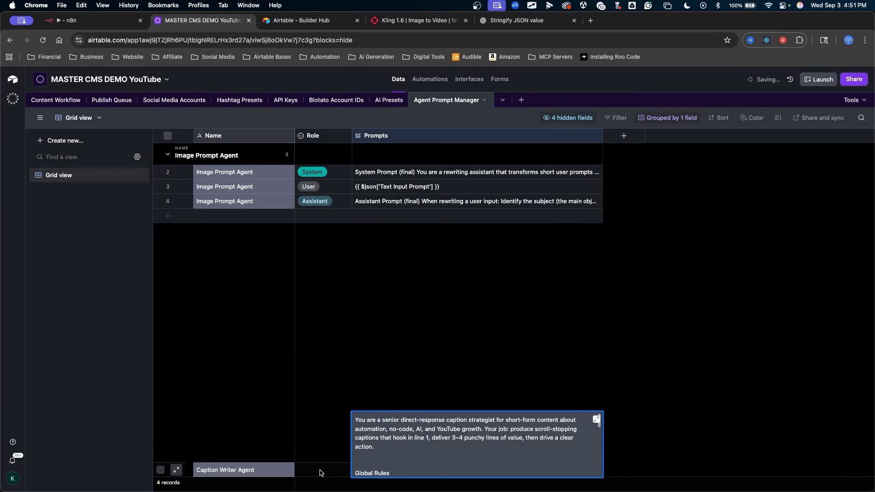
left_click(320, 471)
left_click(319, 419)
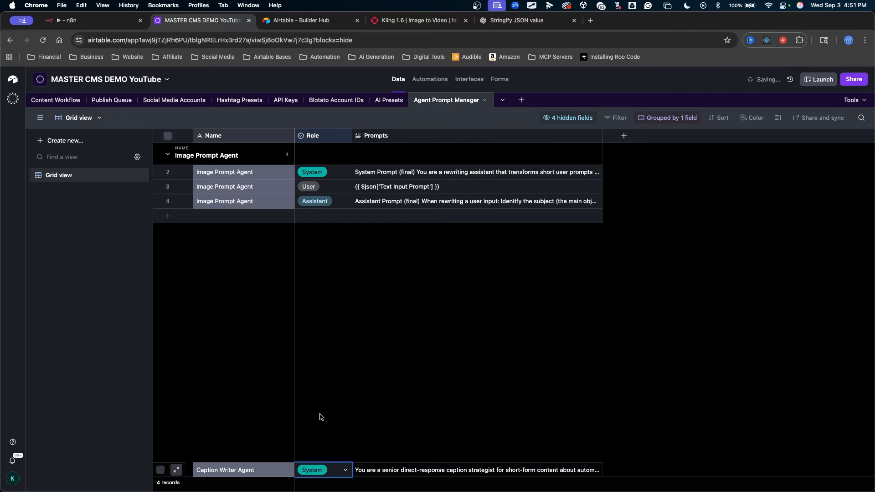
left_click(406, 343)
key("ctrl+a")
Add a second record inside the Caption Writer Agent group and set its role to User.
mouse_move(383, 354)
left_mouse_down()
mouse_move(307, 174)
mouse_move(261, 445)
left_mouse_up()
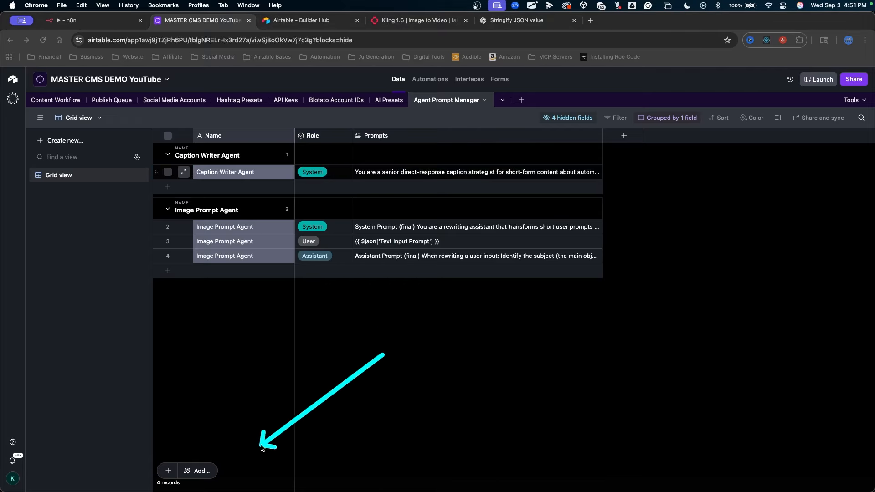
mouse_move(347, 424)
left_mouse_down()
mouse_move(258, 172)
mouse_move(566, 168)
mouse_move(649, 121)
mouse_move(599, 165)
mouse_move(201, 157)
mouse_move(211, 228)
mouse_move(194, 172)
mouse_move(200, 226)
mouse_move(234, 172)
mouse_move(215, 272)
mouse_move(232, 306)
mouse_move(136, 184)
mouse_move(172, 156)
mouse_move(191, 348)
mouse_move(172, 469)
mouse_move(173, 191)
left_mouse_up()
left_click(168, 187)
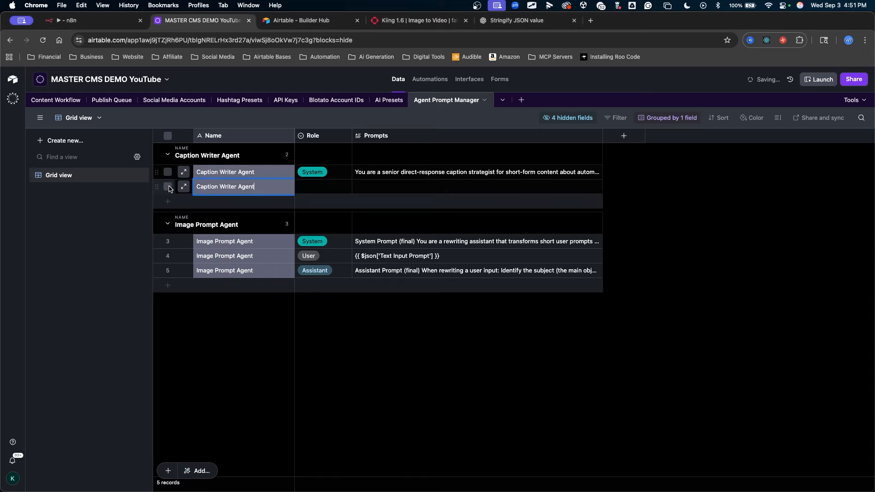
key("alt+Tab")
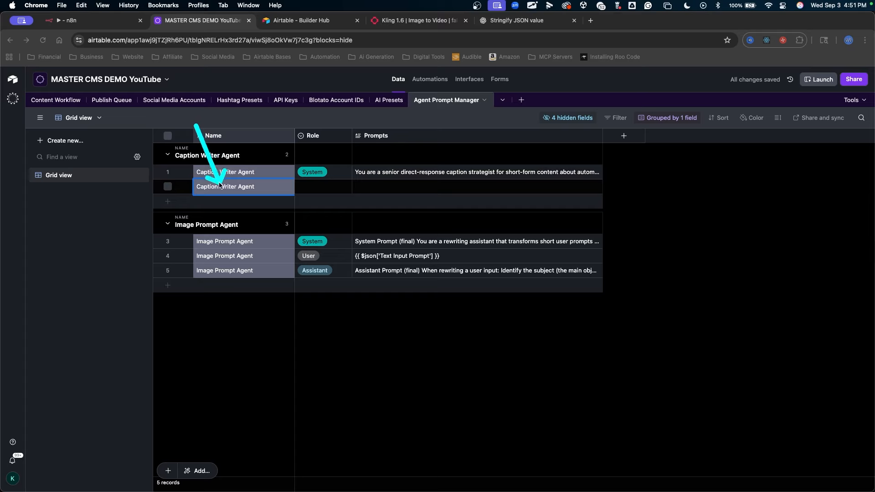
left_click(306, 189)
left_click(313, 191)
left_click(317, 257)
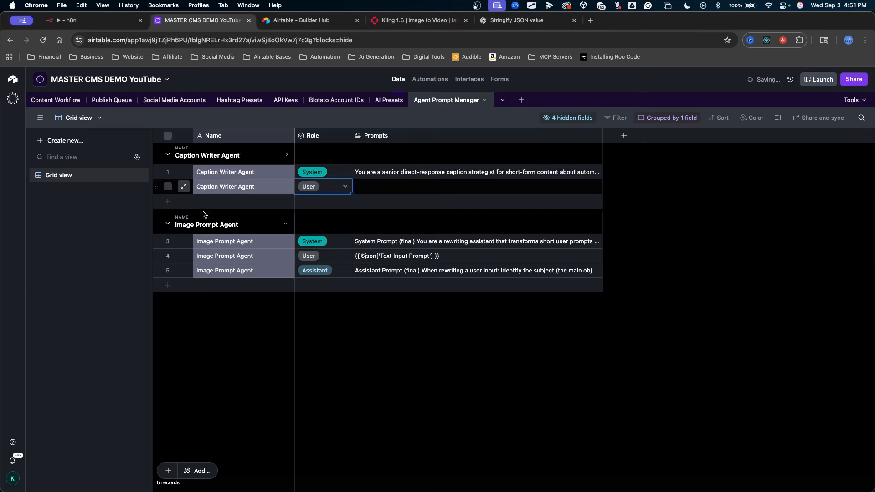
Add a third record inside the Caption Writer Agent group and set its role to Assistant.
left_click(173, 208)
left_click(327, 205)
left_click(327, 206)
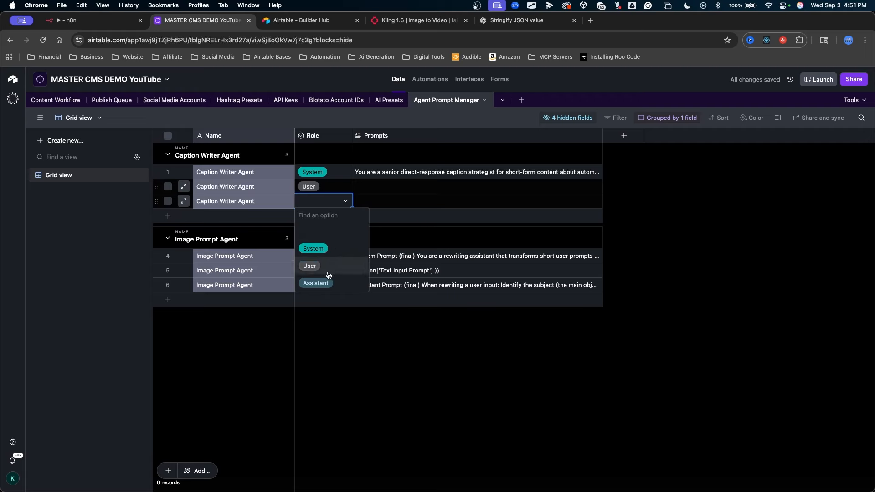
left_click(326, 281)
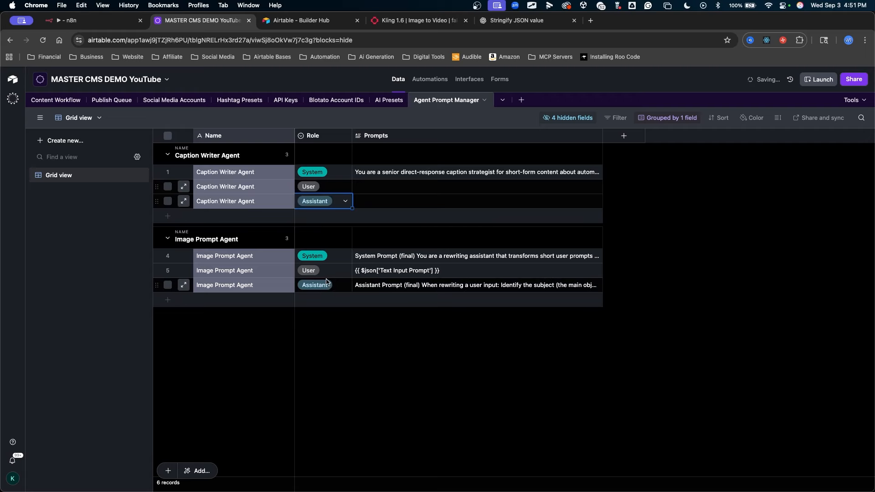
Copy the user prompt with the Text Prompt and Hashtags expressions from n8n into the Caption Writer Agent's User record in Airtable.
left_click(94, 23)
left_click(302, 305)
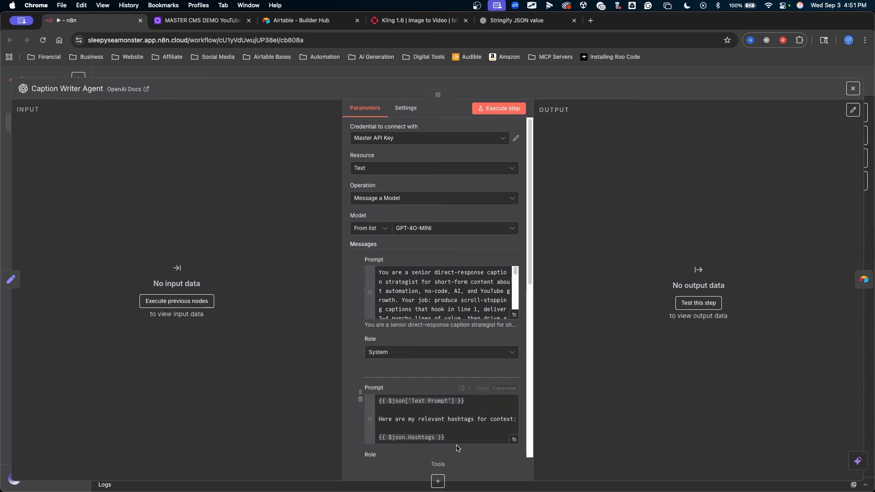
left_click_drag(452, 441, 359, 388)
key("super+c")
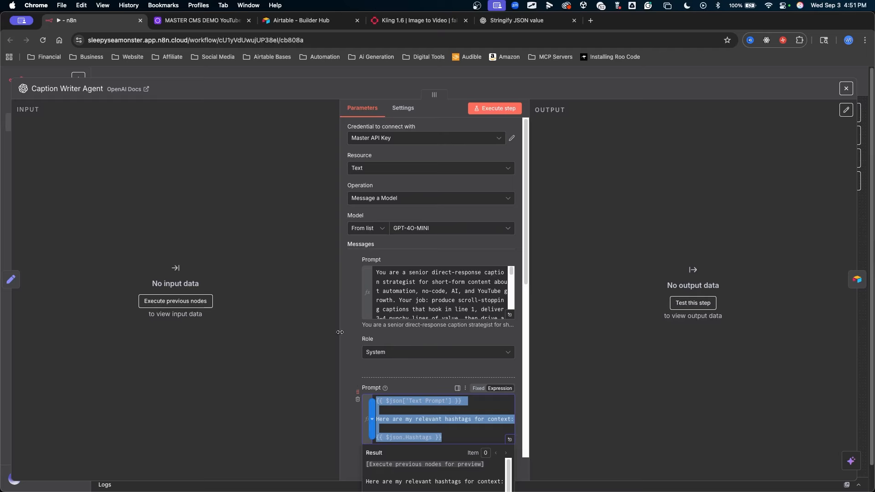
left_click(200, 20)
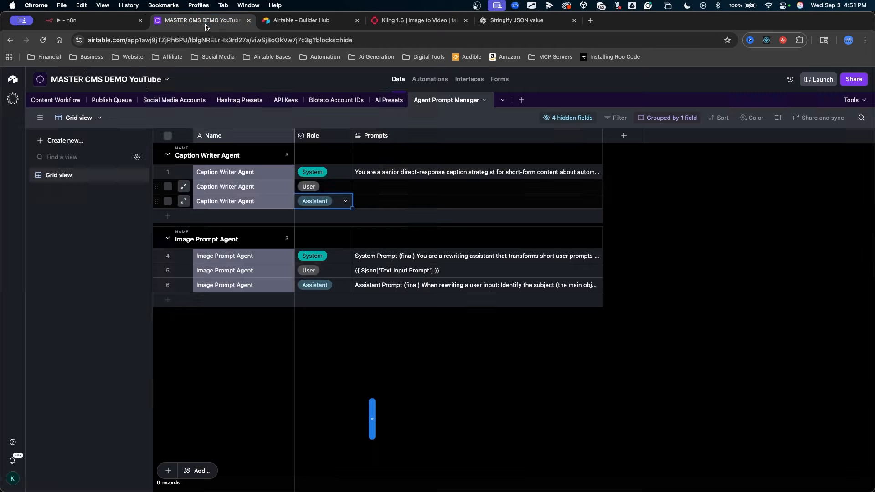
left_click(374, 190)
key("super+v")
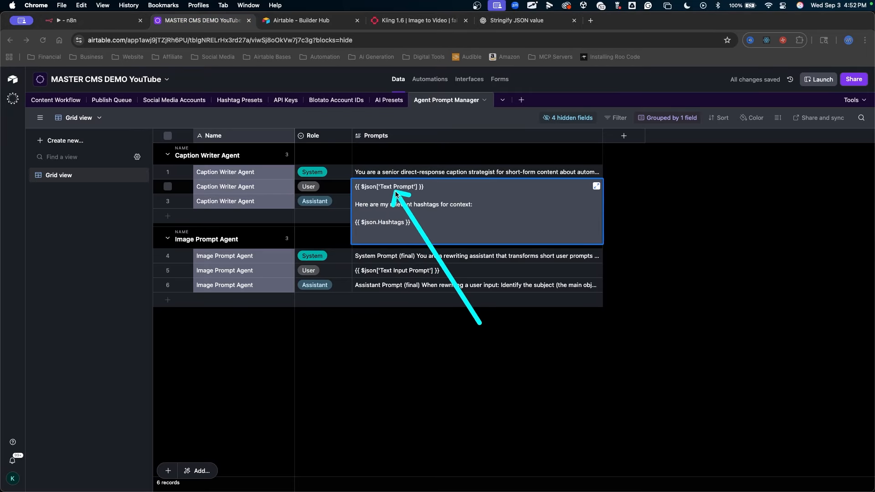
key("Escape")
left_click(455, 386)
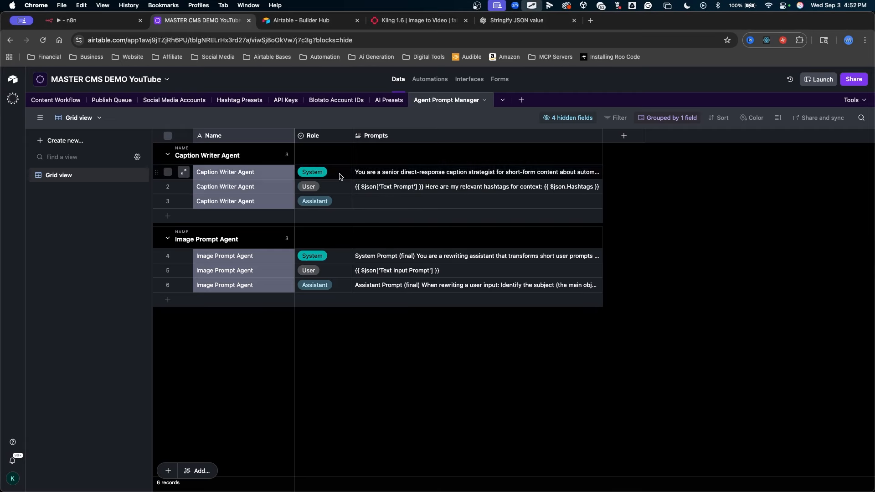
Copy the entire assistant prompt from the n8n node into the Prompts cell of the Caption Writer Agent's Assistant record in Airtable.
left_click(127, 18)
scroll(438, 319, "down", 5)
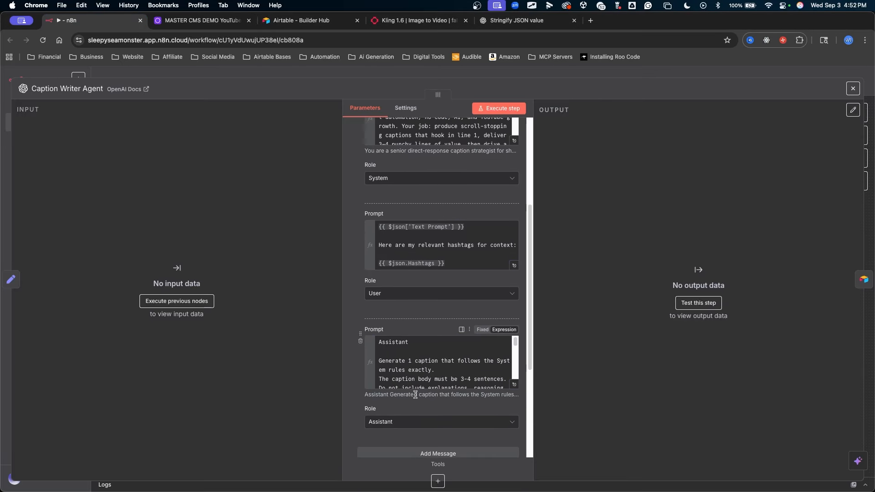
left_click(414, 385)
key("super+a")
key("super+c")
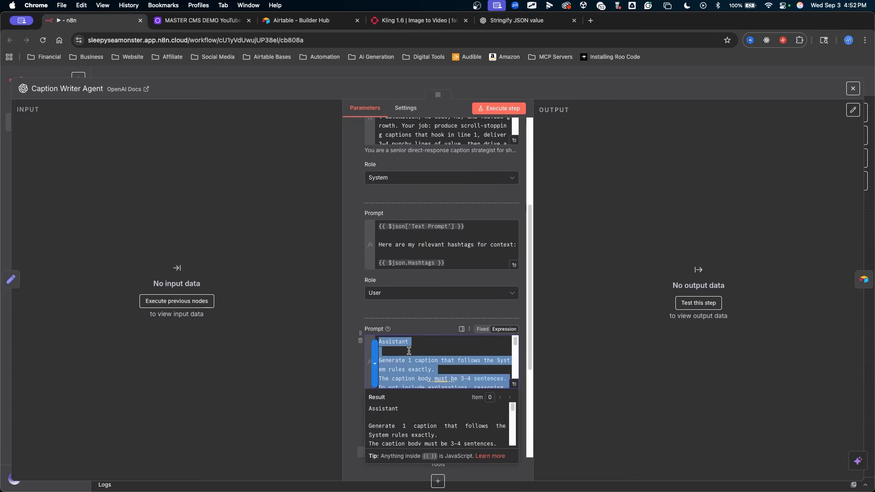
key("ctrl+Tab")
key("super+v")
mouse_move(484, 355)
left_mouse_down()
mouse_move(424, 263)
mouse_move(569, 194)
left_mouse_up()
mouse_move(438, 321)
left_mouse_down()
mouse_move(437, 117)
mouse_move(422, 227)
mouse_move(460, 215)
mouse_move(450, 234)
left_mouse_up()
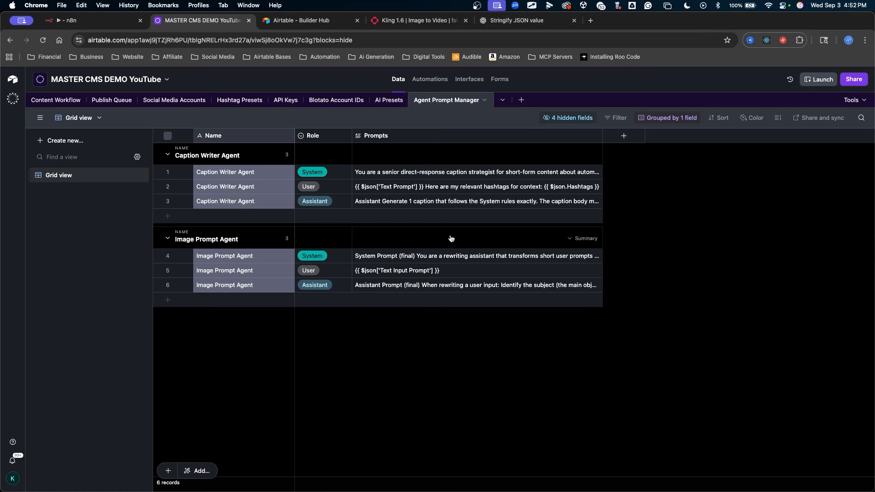
Examine the full system prompt stored in the Caption Writer Agent's System record.
double_click(427, 173)
left_click(596, 171)
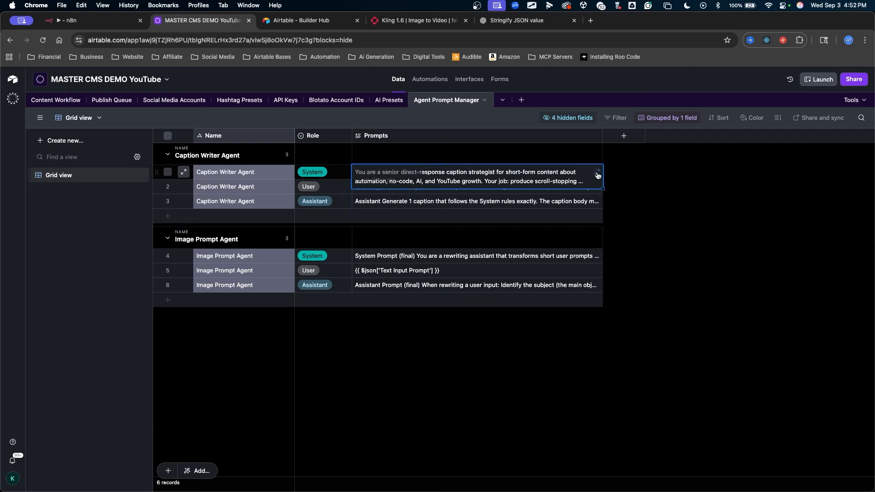
left_click_drag(536, 415, 676, 220)
scroll(676, 220, "down", 15)
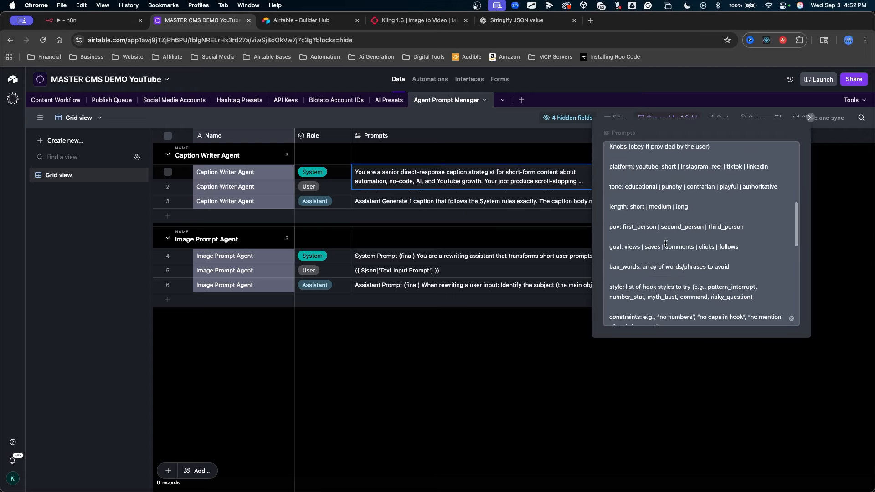
left_click(506, 314)
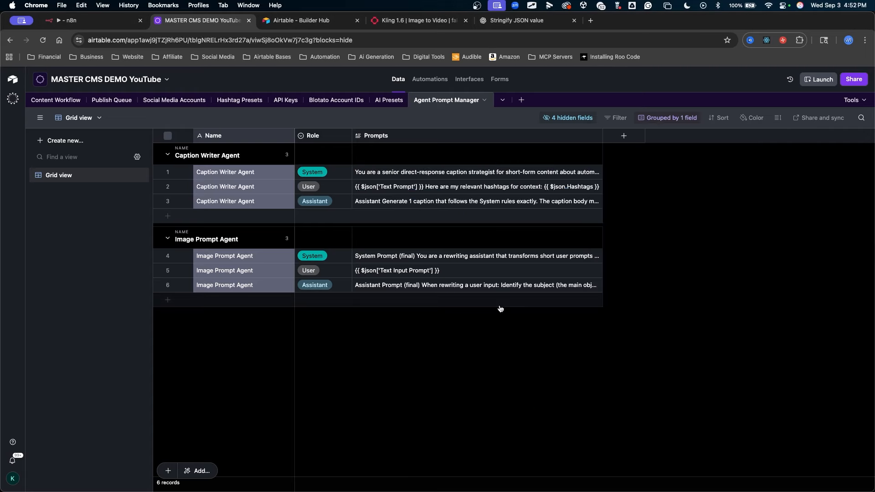
mouse_move(527, 355)
left_mouse_down()
mouse_move(496, 331)
mouse_move(412, 307)
mouse_move(344, 267)
left_mouse_up()
mouse_move(459, 370)
left_mouse_down()
mouse_move(315, 211)
mouse_move(357, 268)
left_mouse_up()
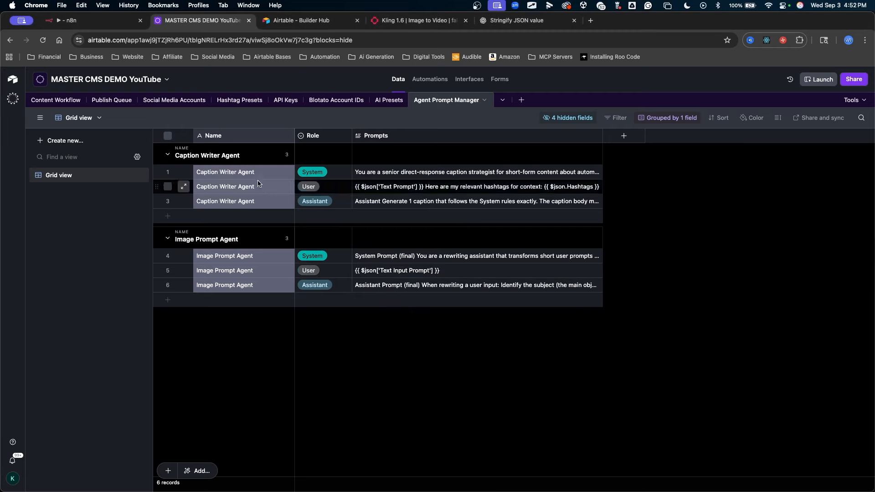
Switch to n8n, leave the Caption Writer Agent node and save the 7D DEMO YouTube workflow.
left_click(104, 23)
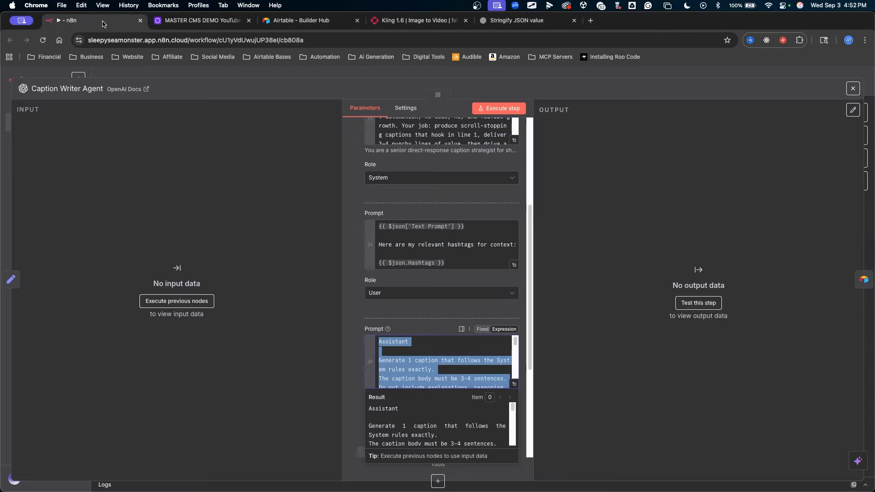
key("Escape")
mouse_move(159, 221)
left_mouse_down()
mouse_move(230, 303)
mouse_move(365, 307)
mouse_move(423, 243)
mouse_move(481, 235)
mouse_move(397, 313)
mouse_move(245, 352)
mouse_move(382, 276)
mouse_move(499, 230)
mouse_move(478, 246)
mouse_move(519, 251)
left_mouse_up()
left_click_drag(448, 182, 524, 215)
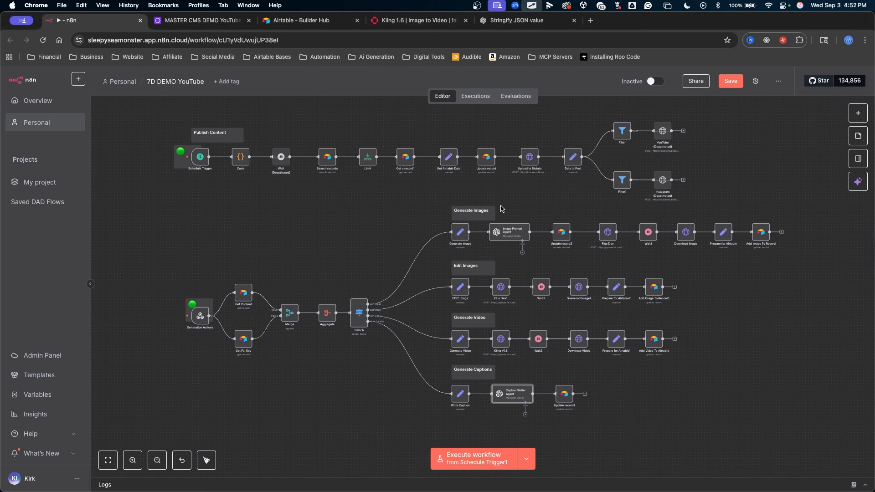
mouse_move(293, 273)
left_mouse_down()
mouse_move(771, 39)
mouse_move(734, 85)
left_mouse_up()
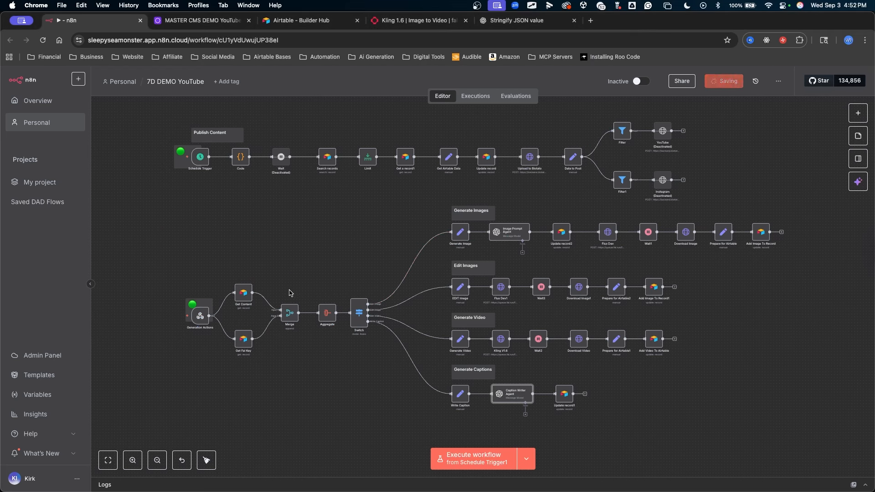
left_click_drag(230, 229, 186, 306)
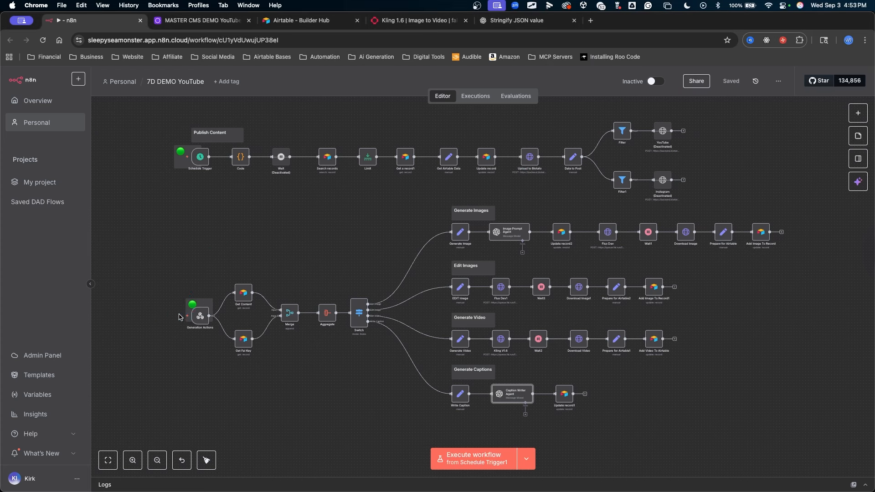
left_click(173, 316)
left_click_drag(227, 237, 214, 295)
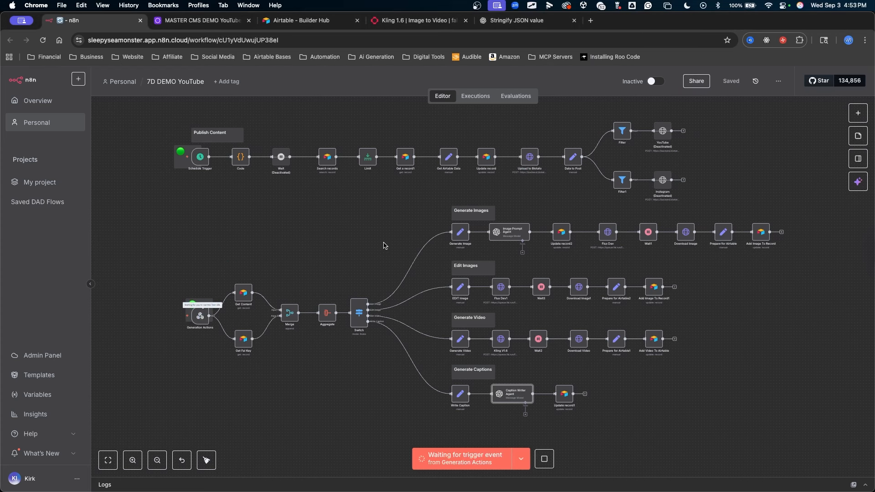
left_click_drag(267, 199, 206, 283)
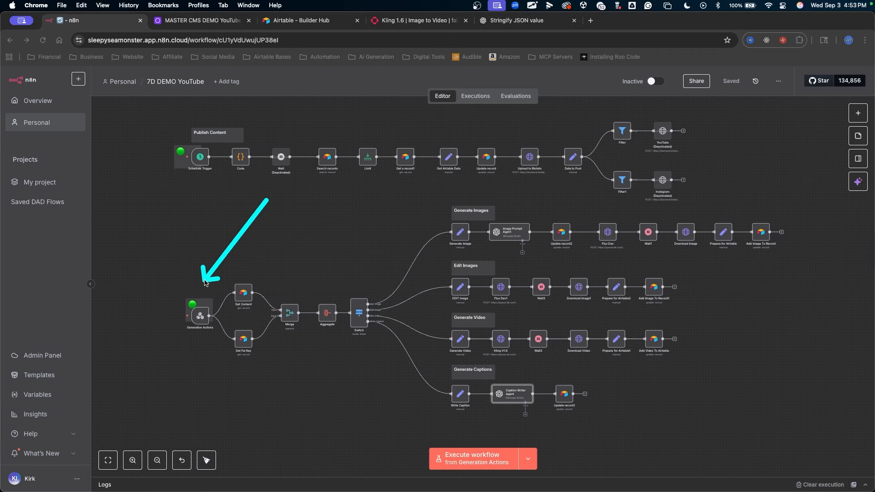
mouse_move(184, 311)
scroll(182, 314, "up", 5)
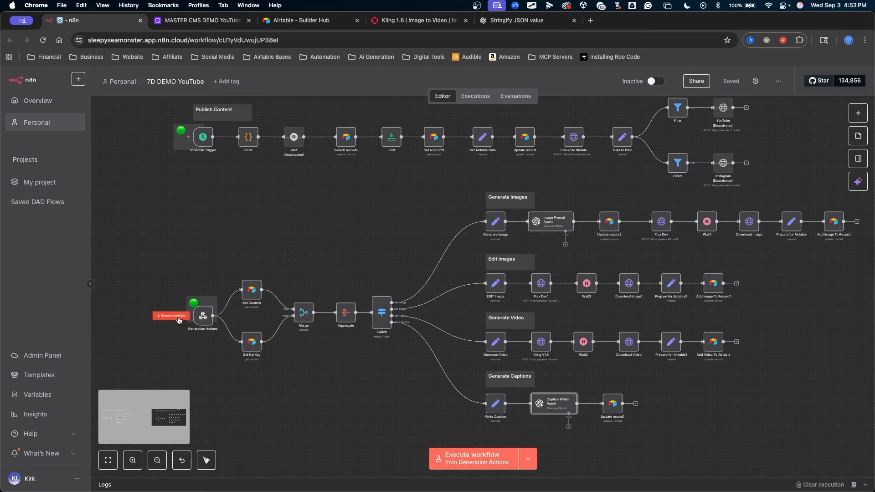
scroll(178, 320, "down", 5)
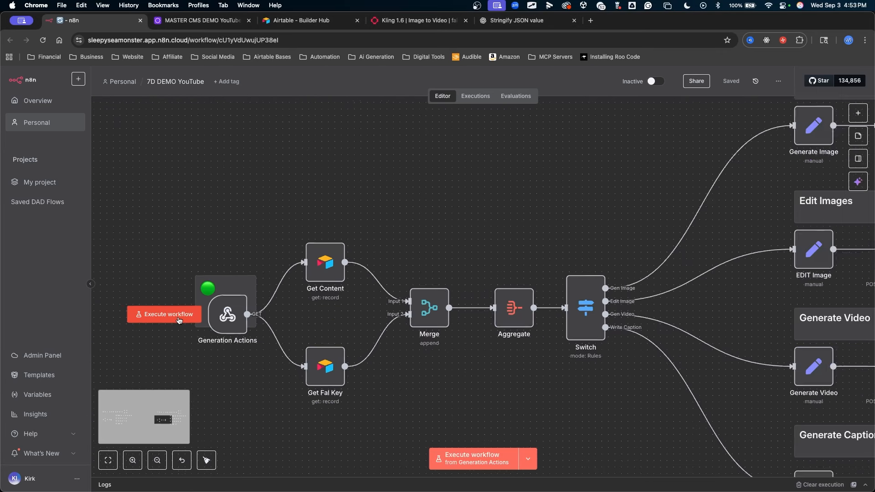
Execute the workflow only up to the Generate Image node so that it listens for the trigger event.
mouse_move(395, 162)
left_mouse_down()
mouse_move(458, 196)
mouse_move(472, 219)
left_mouse_up()
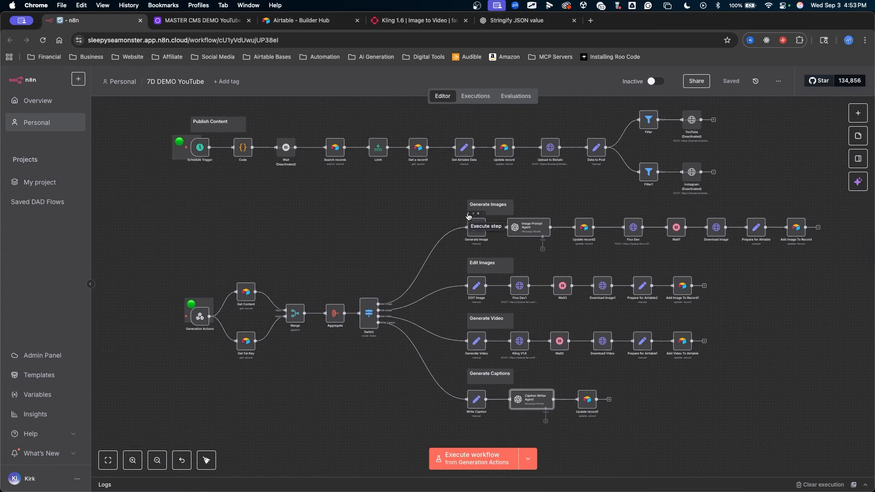
scroll(469, 215, "up", 10)
scroll(470, 217, "up", 2)
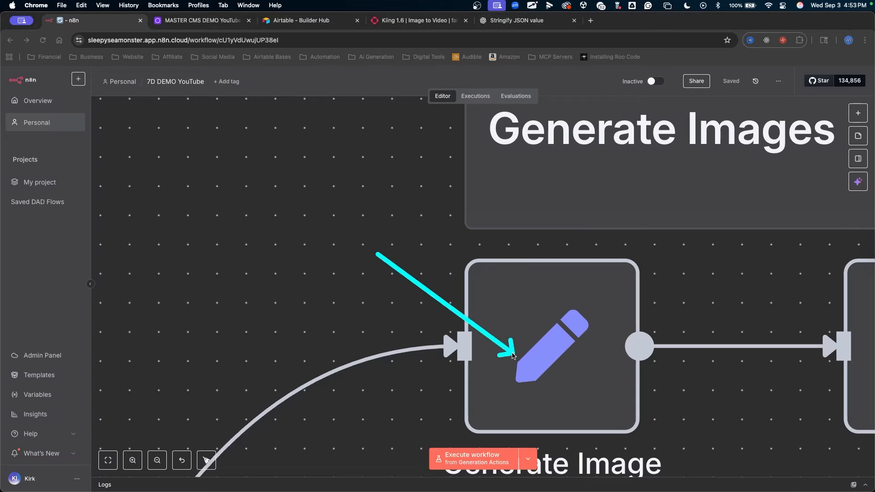
scroll(537, 328, "down", 3)
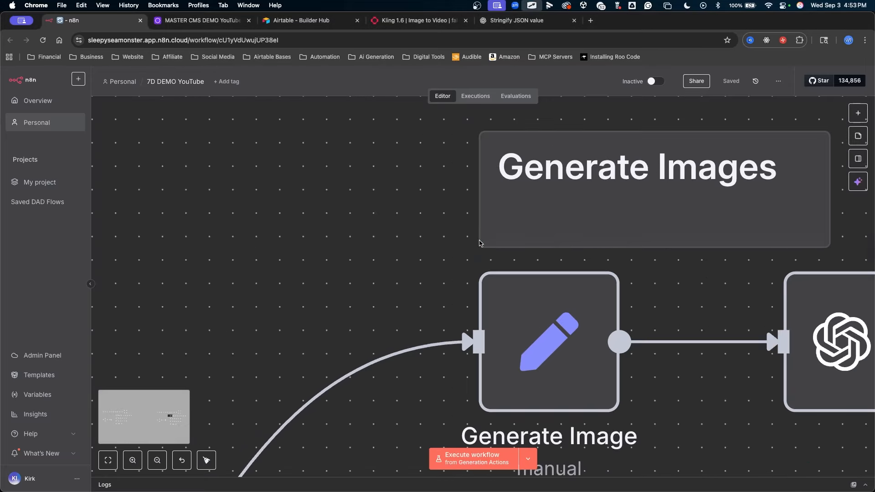
left_click(486, 237)
scroll(381, 271, "down", 5)
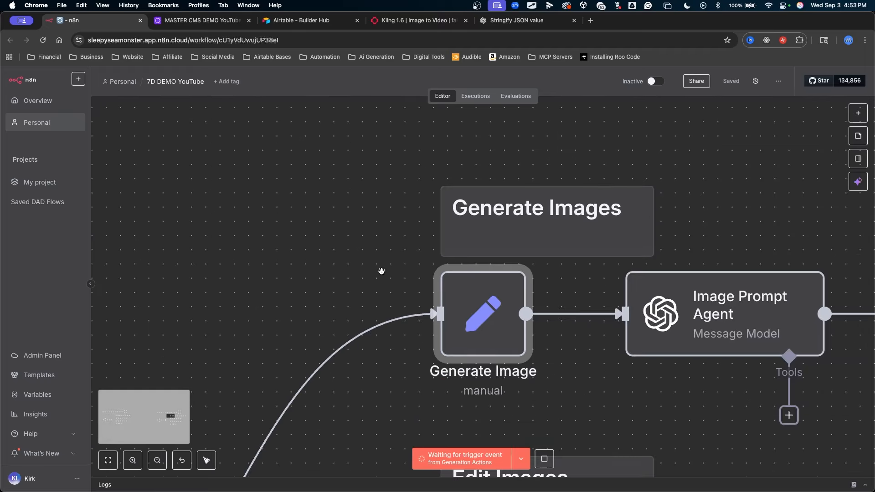
left_click_drag(338, 307, 501, 247)
key("ctrl+a")
mouse_move(369, 202)
left_mouse_down()
mouse_move(164, 341)
mouse_move(499, 458)
mouse_move(447, 442)
mouse_move(462, 447)
left_mouse_up()
key("Escape")
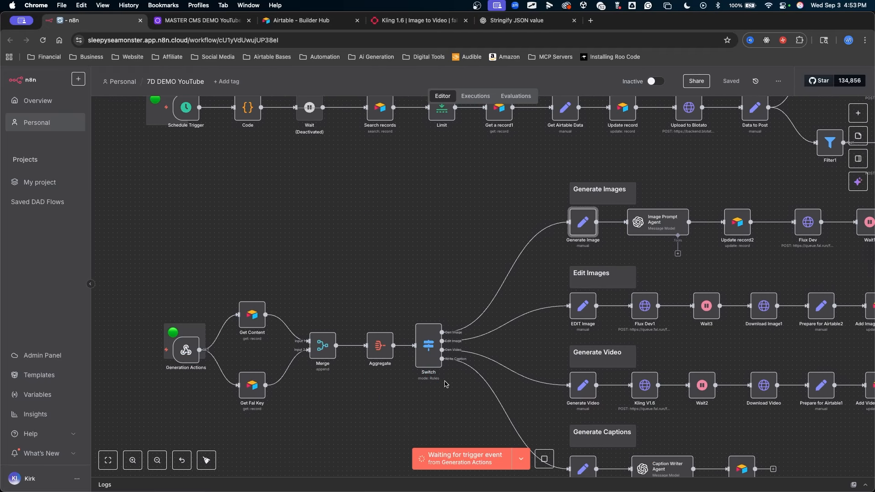
key("ctrl+a")
left_click_drag(220, 268, 159, 338)
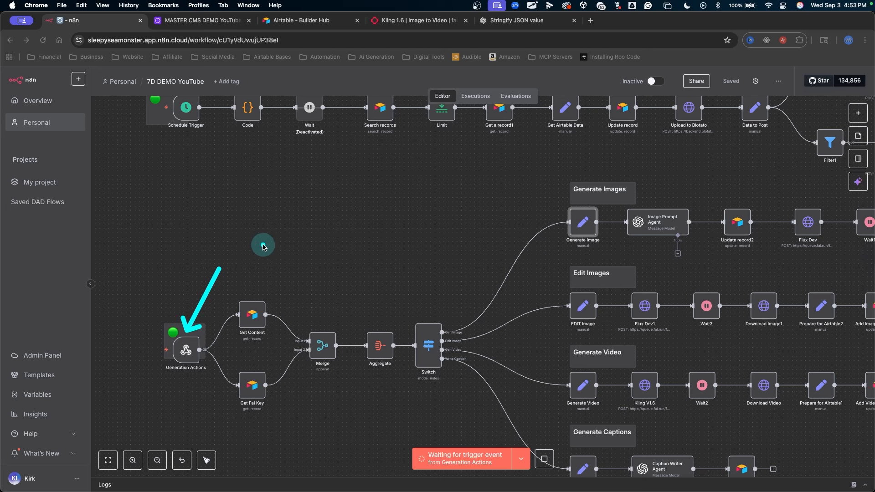
key("Escape")
Switch to Airtable and add a record titled "test prompt" to the Content Workflow table's AI Workflow view.
left_click(214, 23)
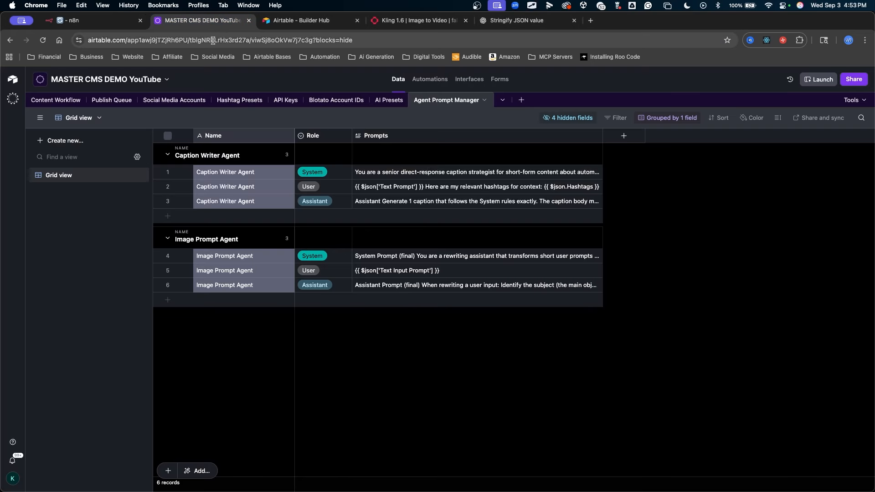
left_click(60, 101)
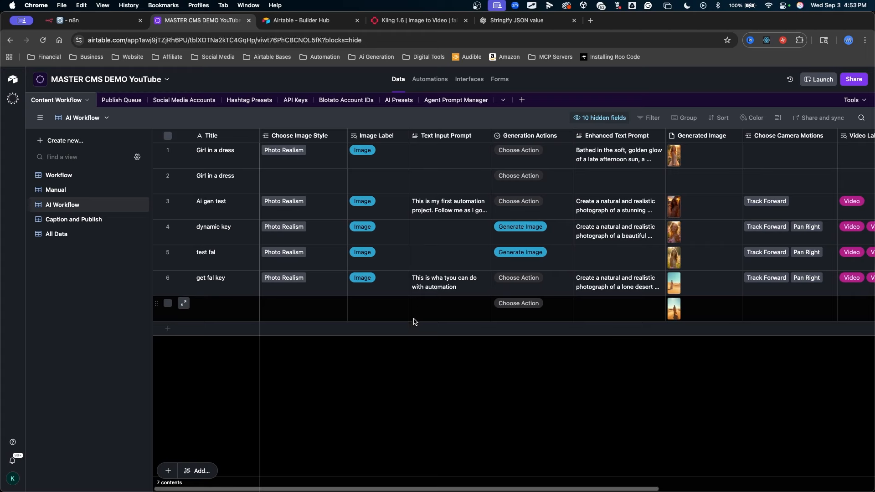
key("ctrl+a")
mouse_move(360, 405)
left_mouse_down()
mouse_move(332, 382)
mouse_move(190, 332)
left_mouse_up()
key("Escape")
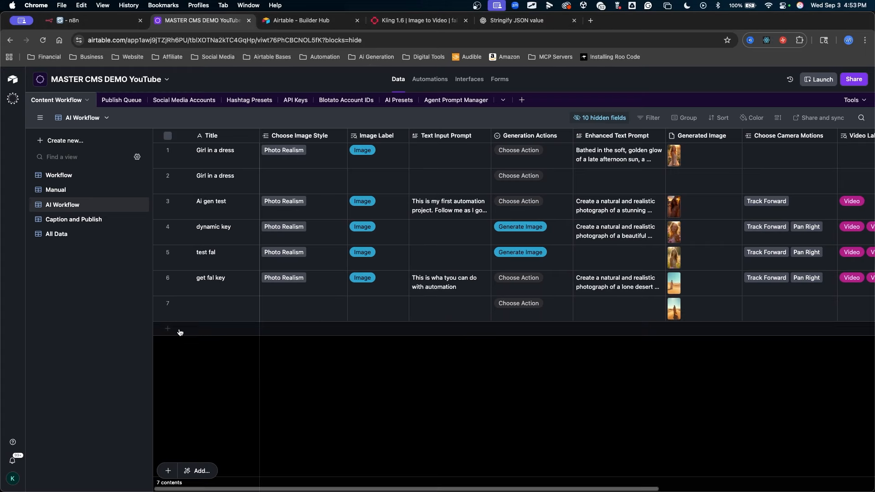
left_click(180, 331)
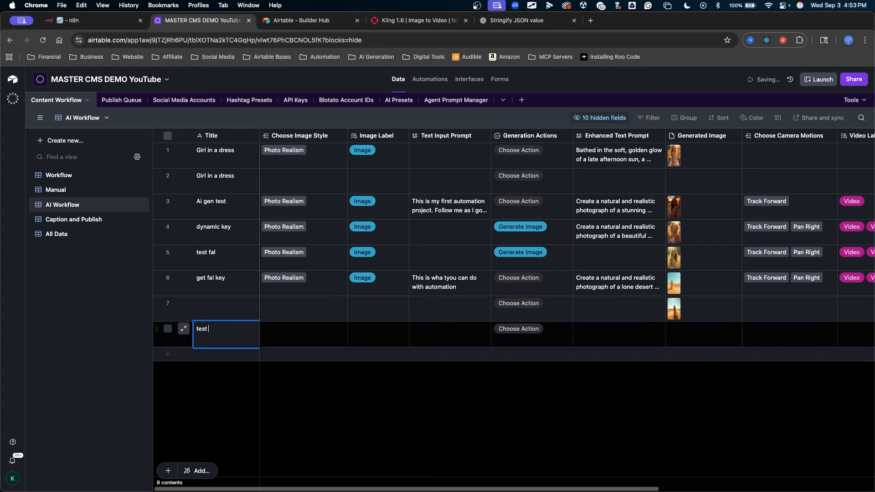
Link the Photo Realism image style to the test prompt record.
left_click(274, 343)
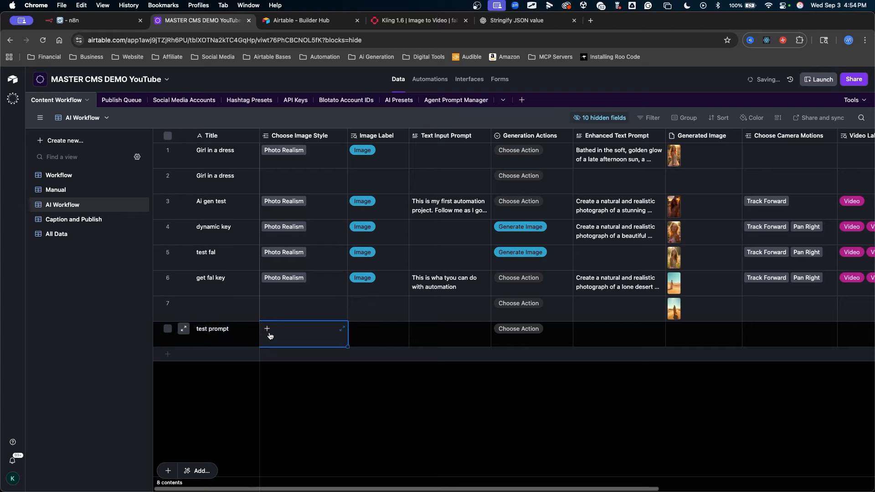
left_click(278, 344)
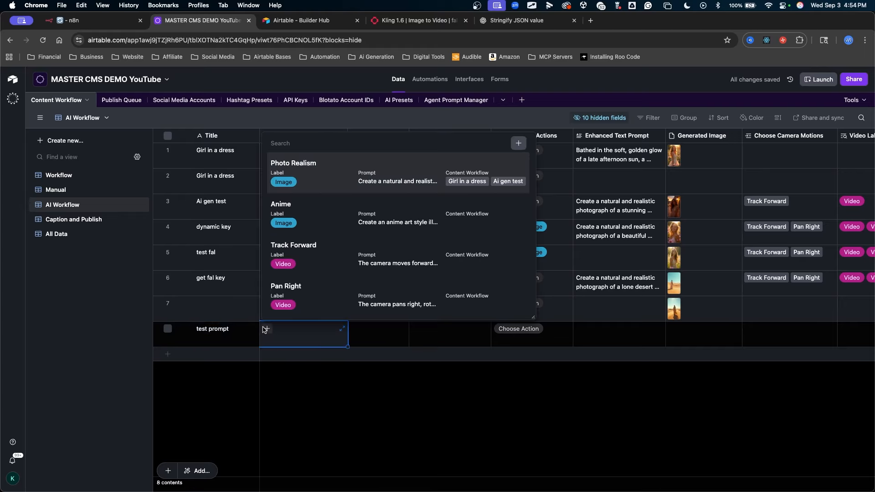
left_click(265, 328)
left_click(268, 330)
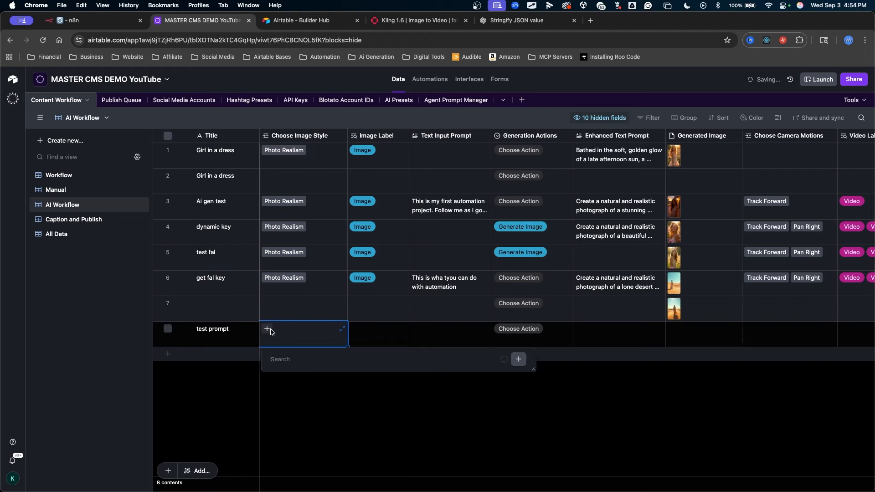
left_click(279, 173)
Copy the get fal key record's enhanced prompt into the test prompt record's Text Input Prompt and set its generation action to Generate Image.
left_click(428, 333)
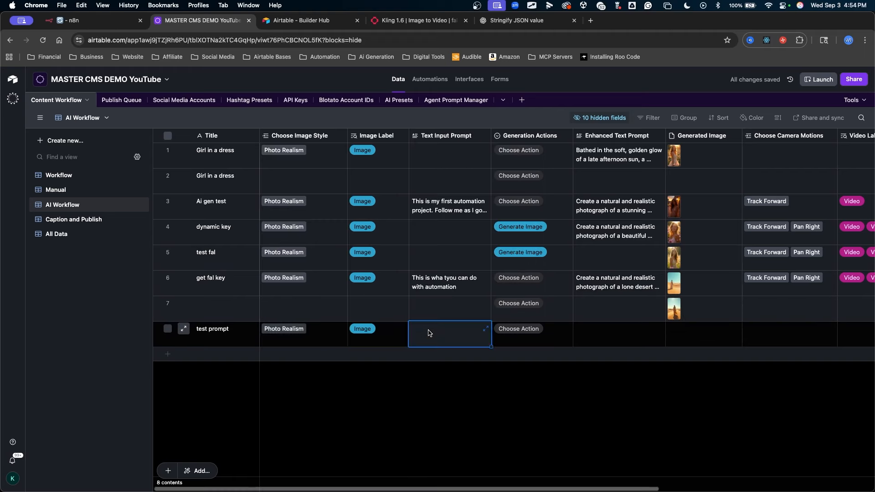
left_click(432, 328)
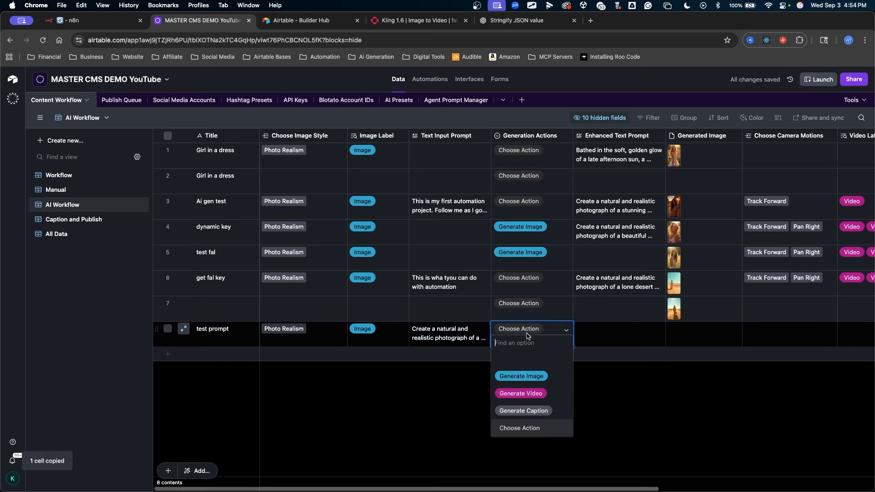
left_click_drag(401, 380, 495, 382)
key("Escape")
left_click(523, 329)
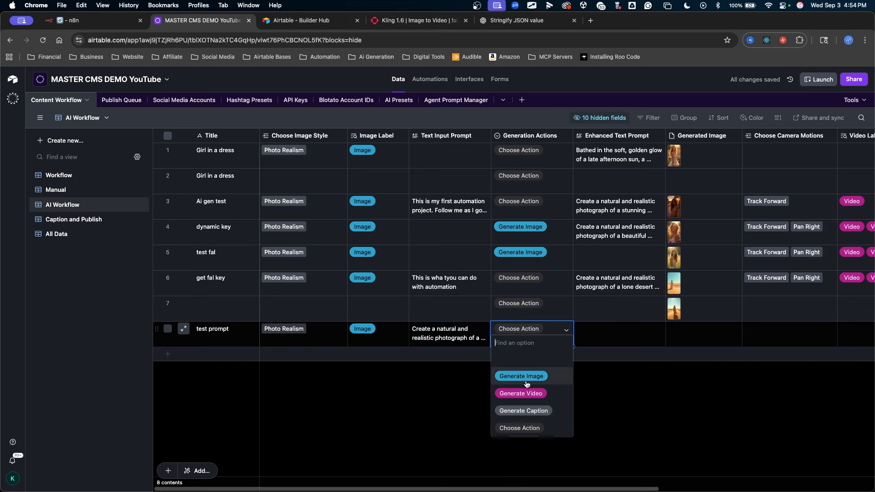
left_click(508, 374)
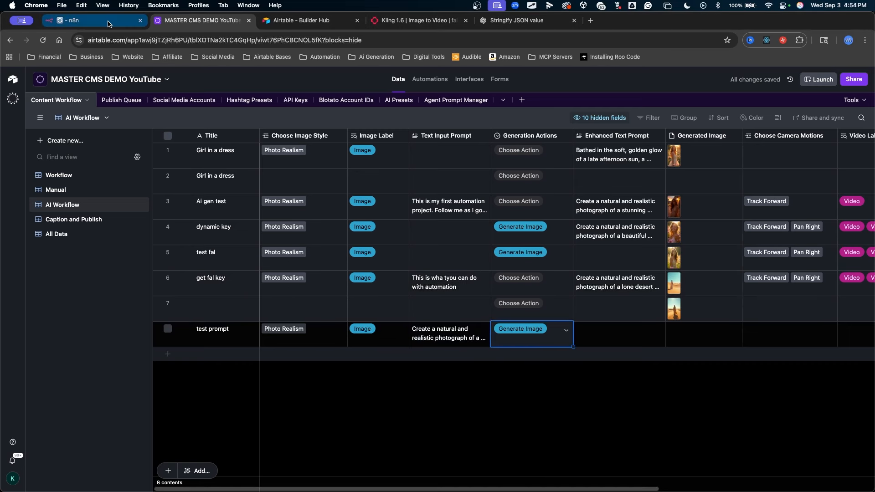
Switch to n8n and examine the input and output data of the Generate Image node from the triggered test run.
left_click(72, 20)
mouse_move(349, 167)
left_mouse_down()
mouse_move(176, 322)
mouse_move(331, 381)
mouse_move(566, 211)
mouse_move(590, 226)
left_mouse_up()
key("Escape")
left_click_drag(468, 252, 452, 244)
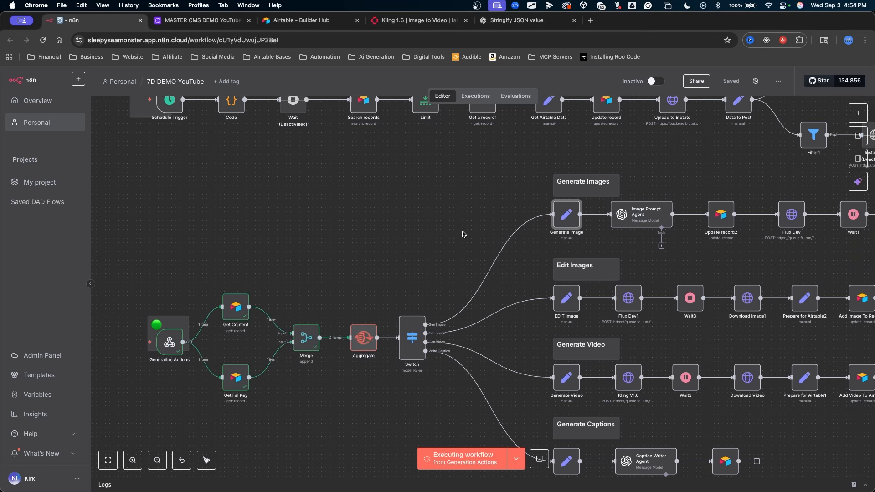
left_click_drag(396, 301, 567, 207)
key("Escape")
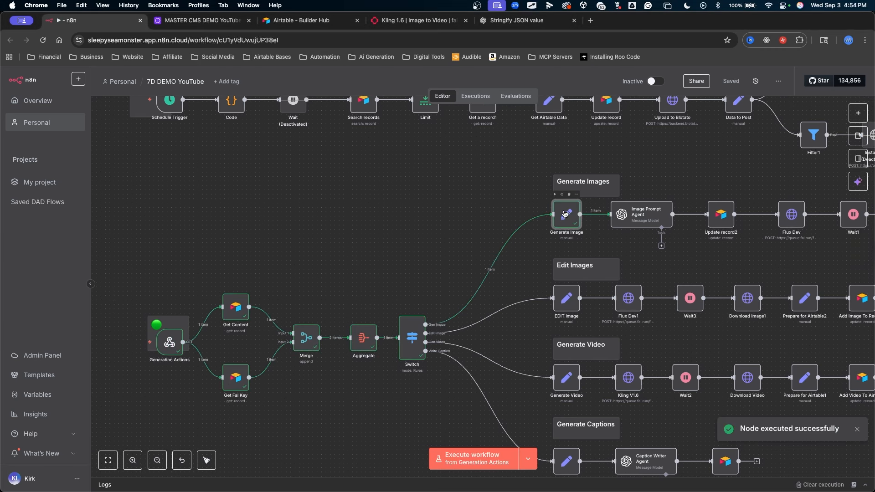
double_click(565, 213)
mouse_move(245, 187)
left_mouse_down()
mouse_move(406, 324)
mouse_move(402, 460)
mouse_move(264, 323)
left_mouse_up()
key("Escape")
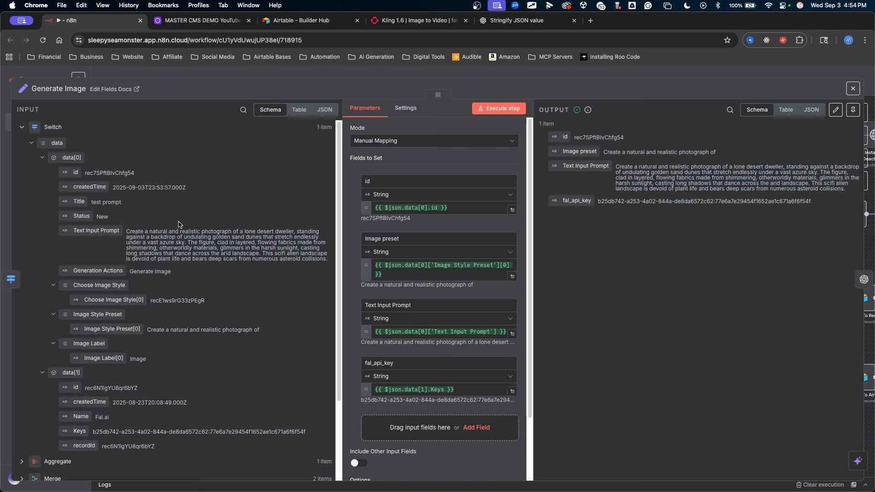
scroll(179, 224, "down", 3)
key("Escape")
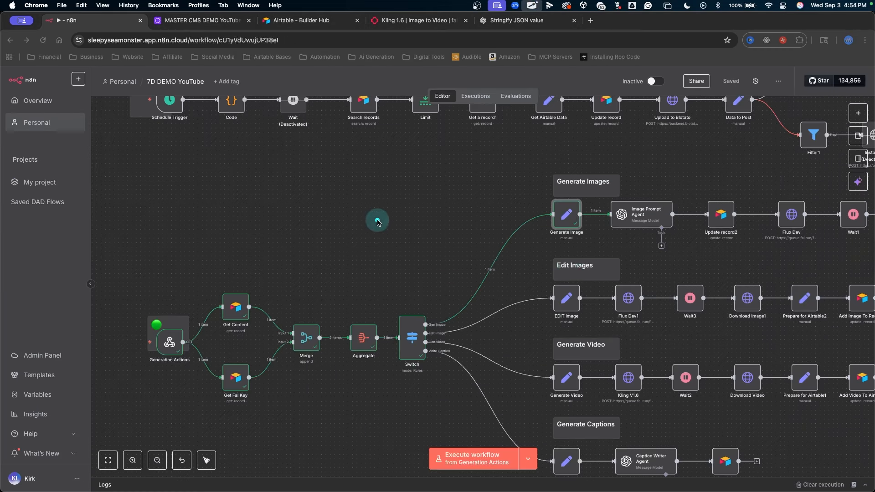
mouse_move(377, 218)
left_mouse_down()
mouse_move(416, 309)
mouse_move(560, 240)
mouse_move(545, 234)
mouse_move(547, 363)
mouse_move(332, 336)
mouse_move(297, 353)
mouse_move(267, 318)
mouse_move(287, 237)
mouse_move(240, 371)
mouse_move(299, 295)
left_mouse_up()
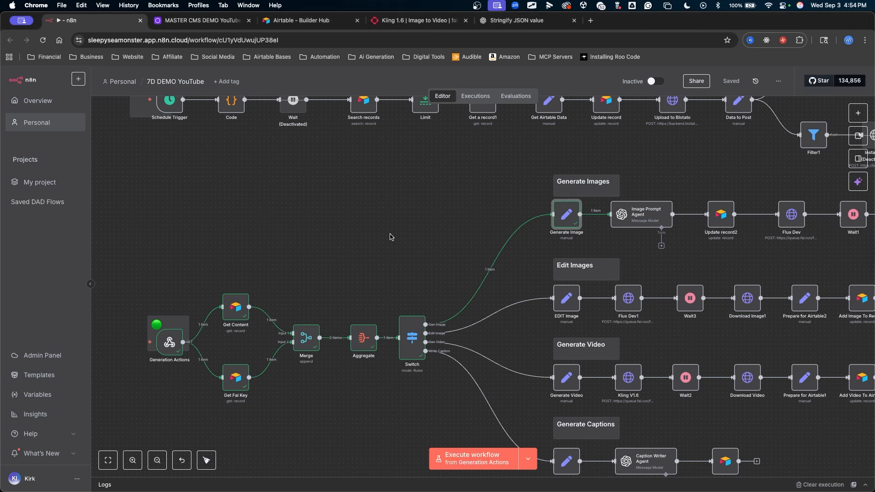
mouse_move(519, 234)
left_mouse_down()
mouse_move(453, 289)
mouse_move(274, 303)
mouse_move(172, 334)
mouse_move(224, 276)
mouse_move(246, 268)
left_mouse_up()
mouse_move(310, 273)
left_mouse_down()
mouse_move(392, 225)
mouse_move(372, 229)
left_mouse_up()
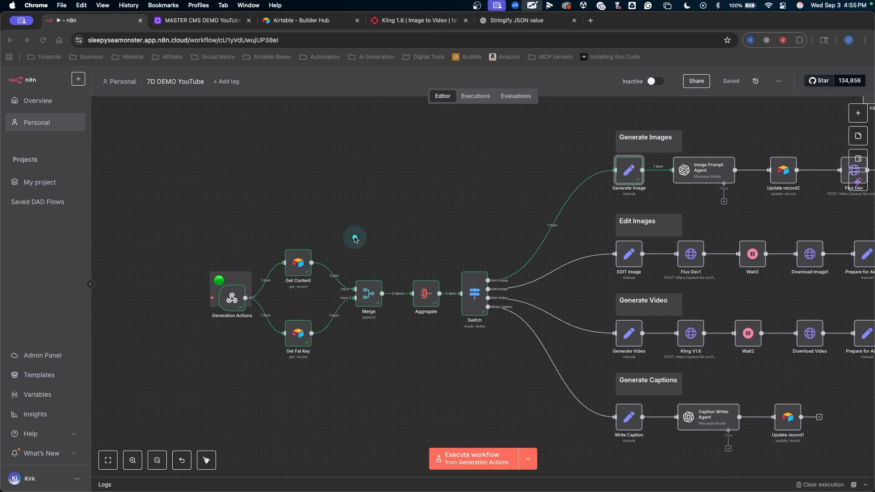
mouse_move(387, 184)
left_mouse_down()
mouse_move(323, 257)
mouse_move(274, 351)
mouse_move(417, 368)
mouse_move(621, 136)
mouse_move(370, 315)
mouse_move(373, 345)
mouse_move(409, 315)
mouse_move(403, 320)
left_mouse_up()
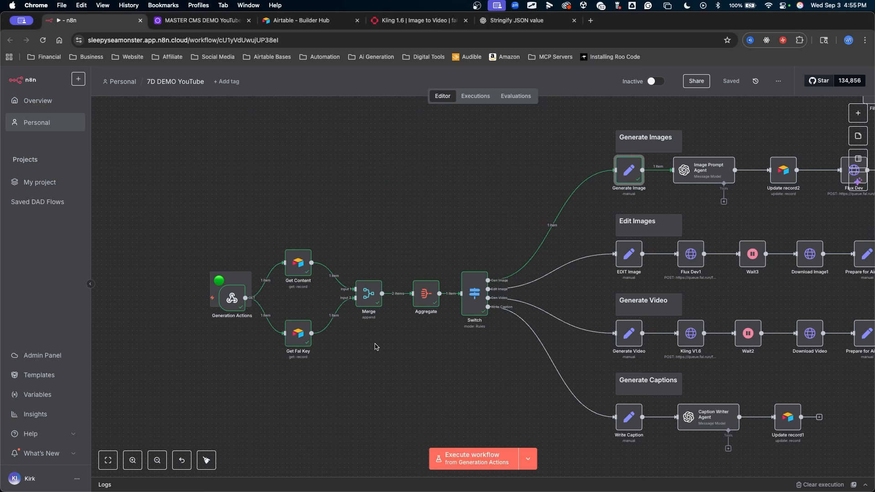
left_click_drag(355, 147, 374, 159)
mouse_move(373, 159)
left_mouse_down()
mouse_move(358, 185)
mouse_move(410, 351)
mouse_move(630, 190)
mouse_move(560, 228)
mouse_move(282, 296)
left_mouse_up()
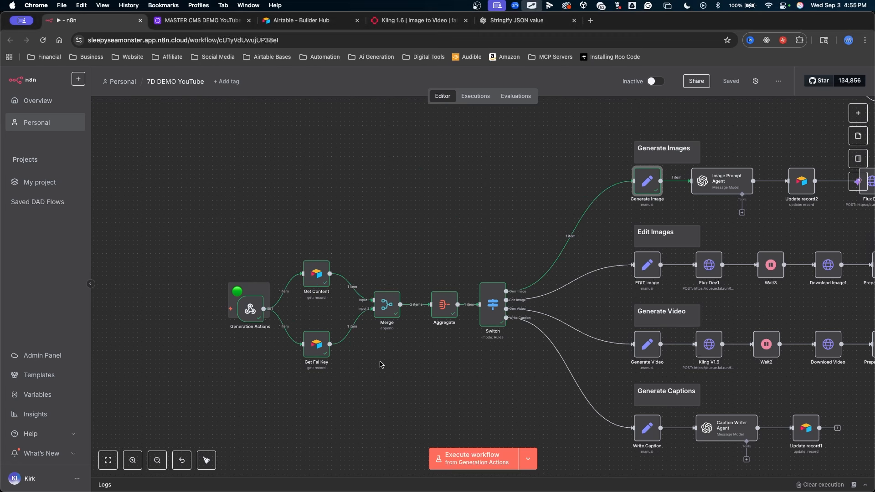
left_click_drag(382, 364, 389, 272)
key("ctrl+a")
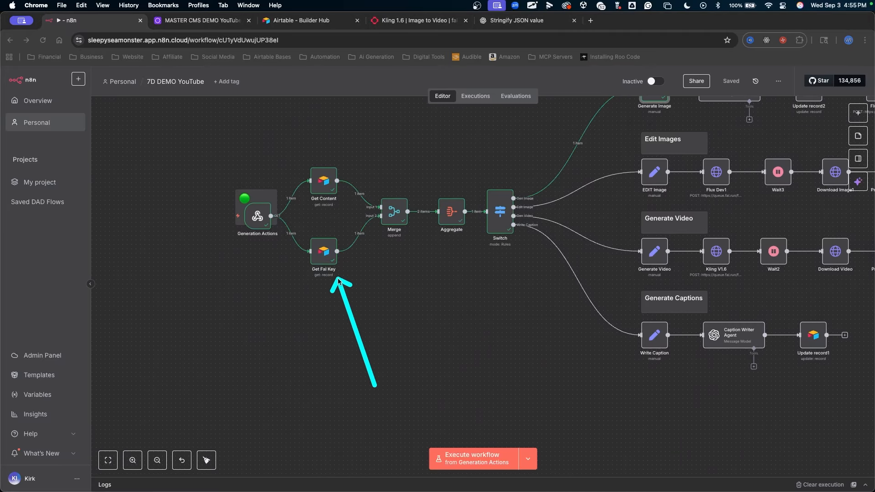
left_click_drag(338, 279, 326, 262)
key("Escape")
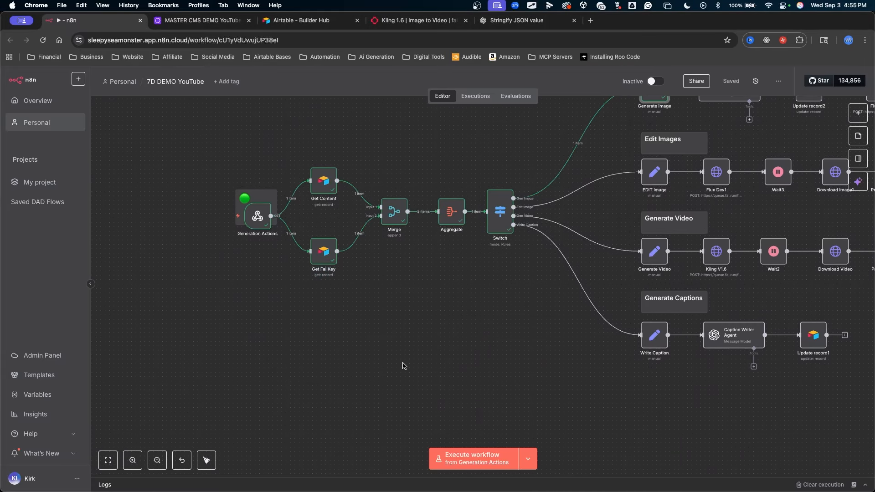
key("ctrl+a")
mouse_move(332, 336)
left_mouse_down()
mouse_move(285, 230)
mouse_move(283, 265)
left_mouse_up()
key("Escape")
Add an Airtable Search records node as a third branch from the Generation Actions trigger.
left_click_drag(305, 323, 306, 322)
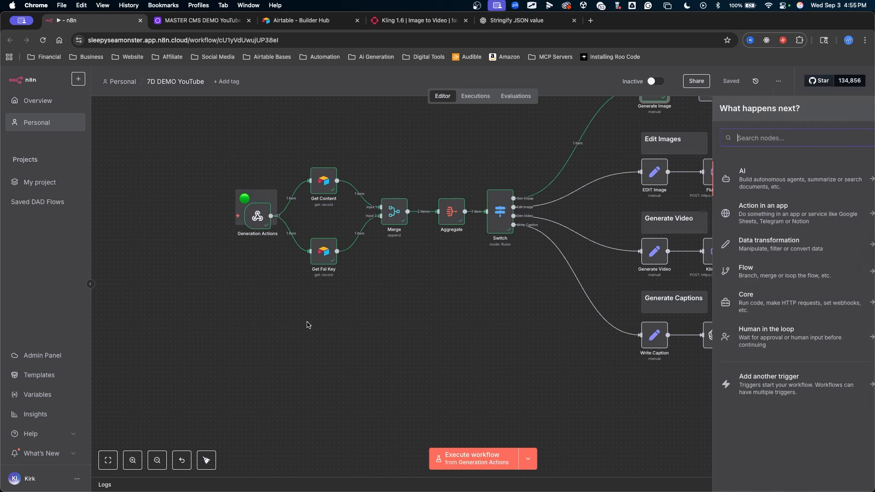
type("air")
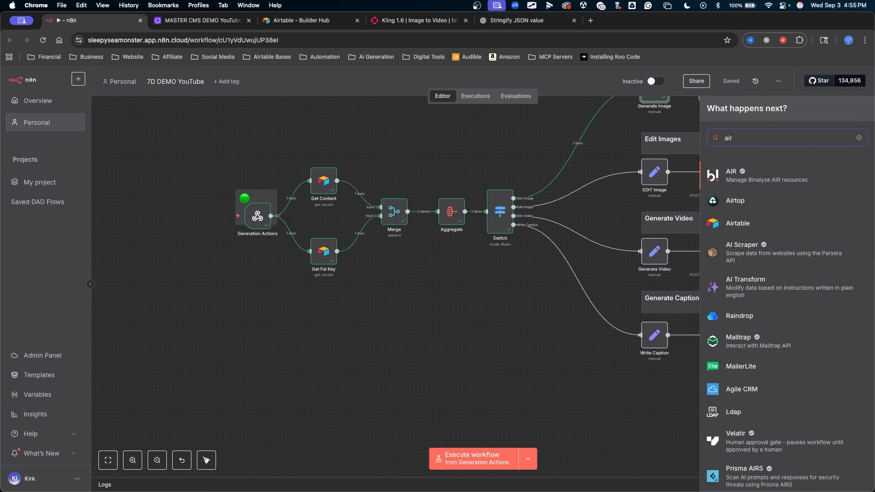
type("tab")
key("Return")
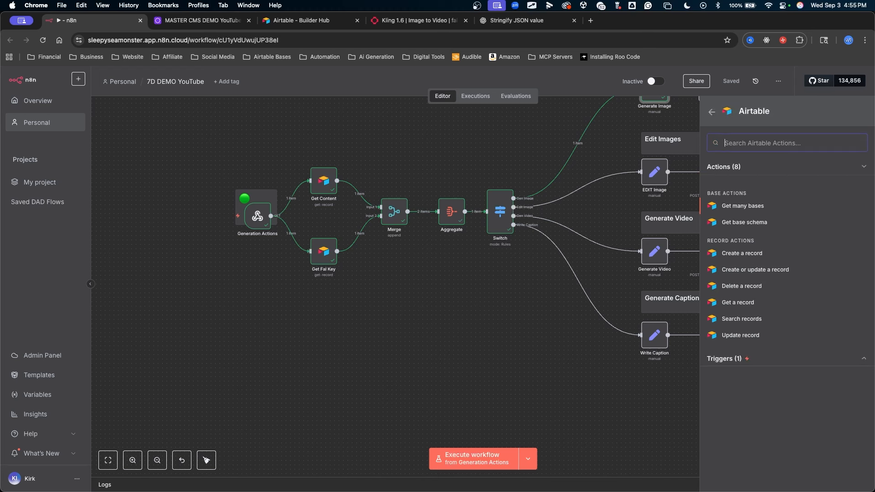
type("search")
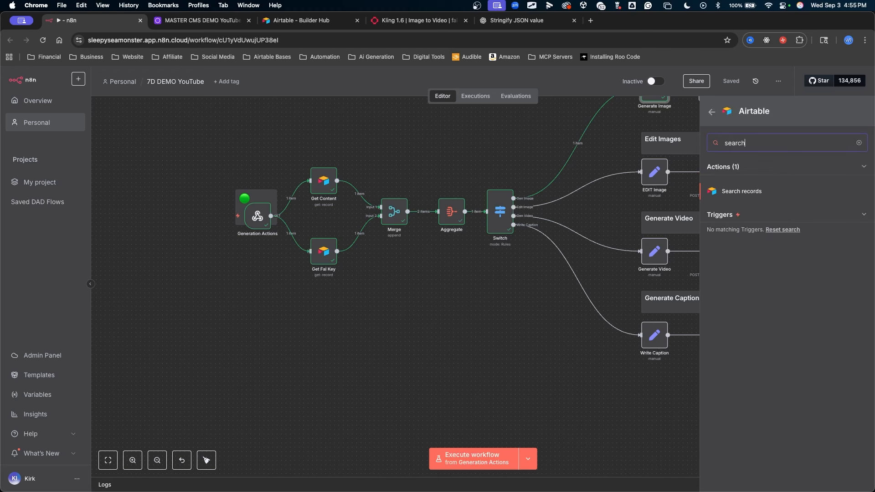
key("Return")
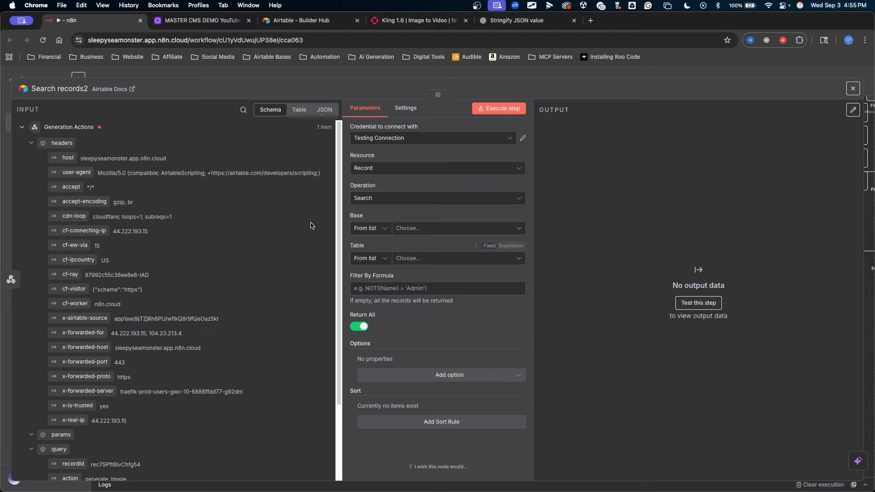
Set the Airtable search to the 7D DEMO credential, MASTER CMS DEMO YouTube base and Agent Prompt Manager table, and execute the step.
left_click(385, 138)
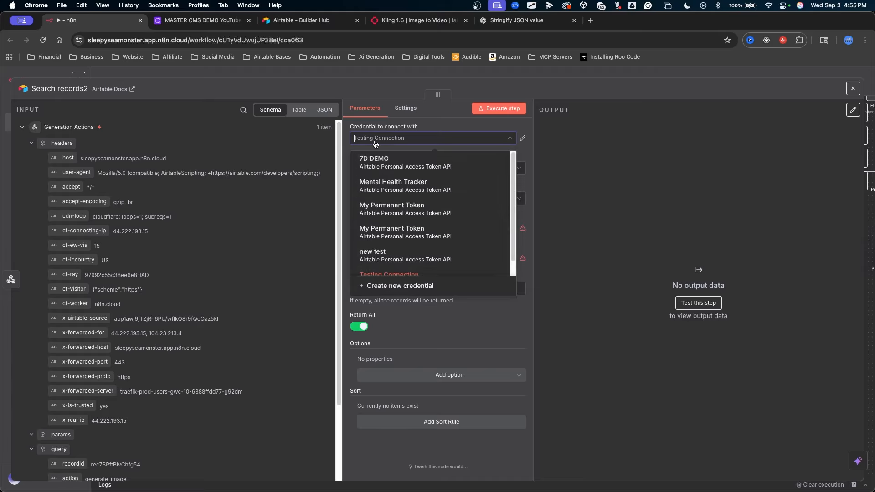
left_click(380, 163)
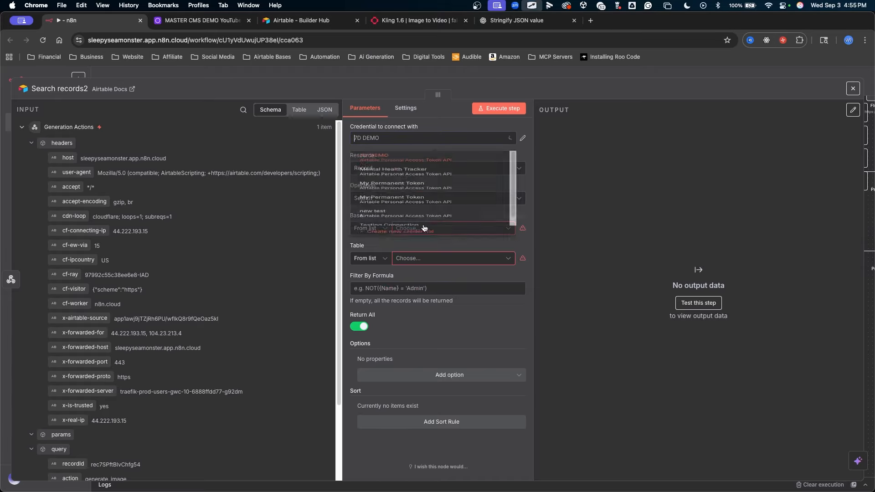
left_click(407, 256)
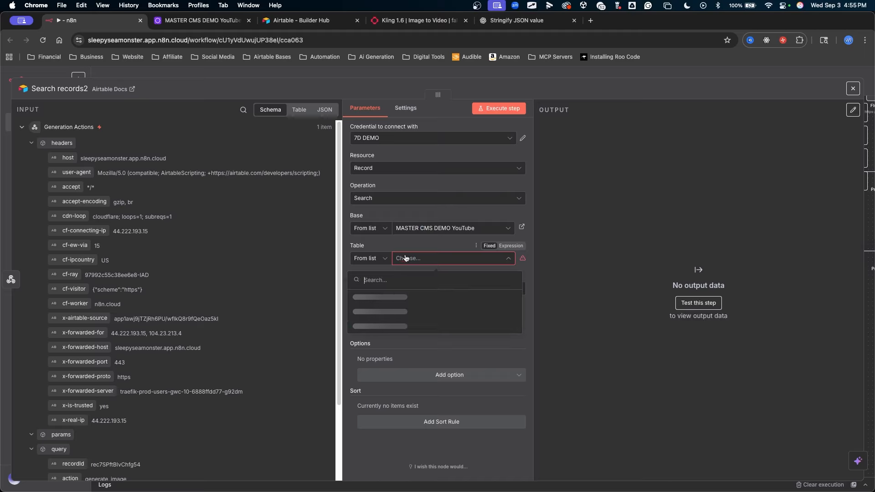
scroll(385, 329, "down", 1)
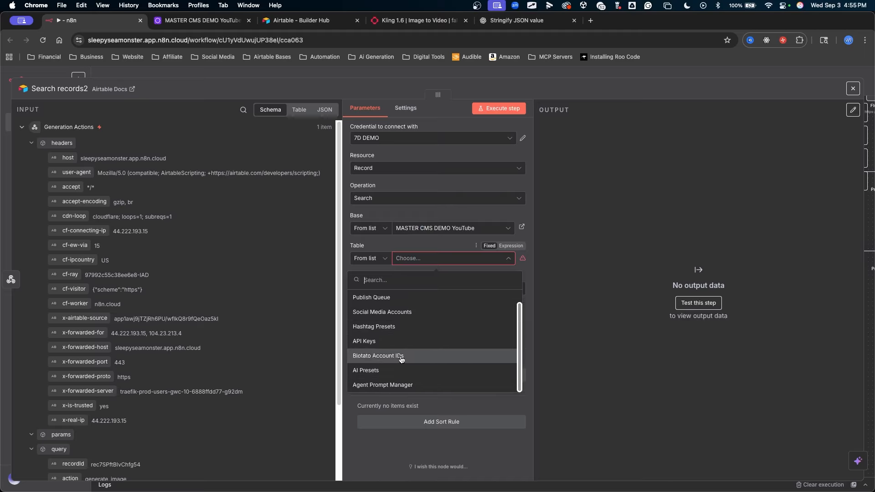
left_click(383, 385)
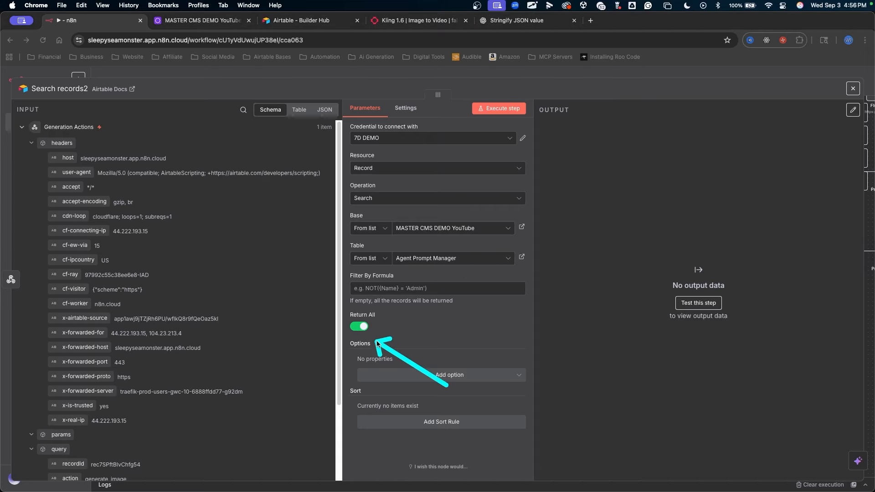
left_click(501, 112)
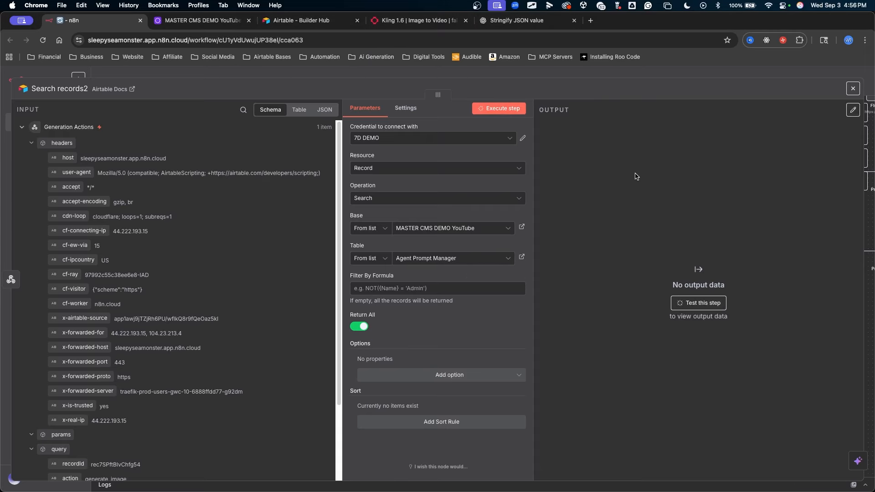
left_click(852, 89)
Examine the Merge node's mode options and input count.
left_click_drag(369, 332, 394, 233)
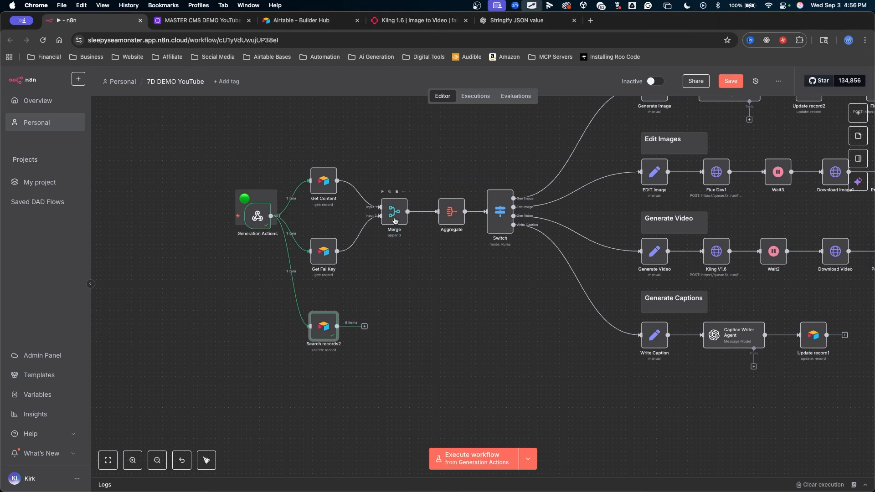
double_click(396, 224)
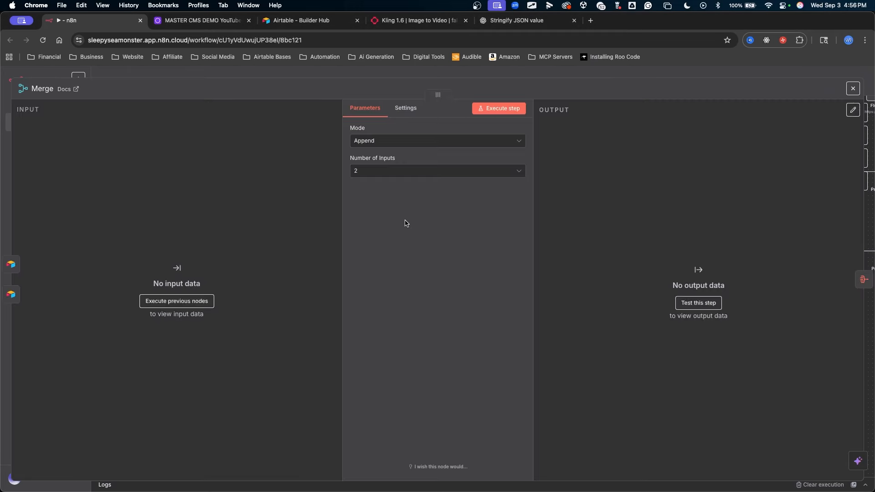
mouse_move(465, 292)
left_mouse_down()
mouse_move(362, 157)
mouse_move(400, 201)
mouse_move(390, 153)
mouse_move(368, 145)
left_mouse_up()
left_click(369, 146)
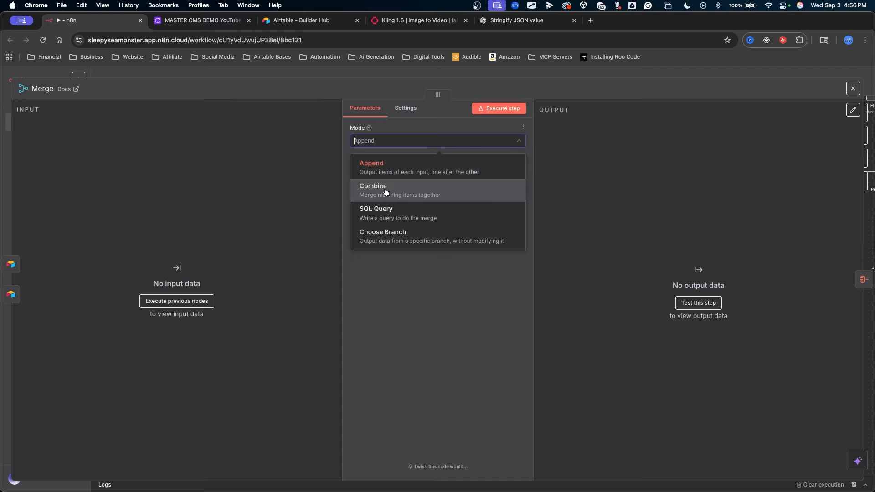
left_click(852, 89)
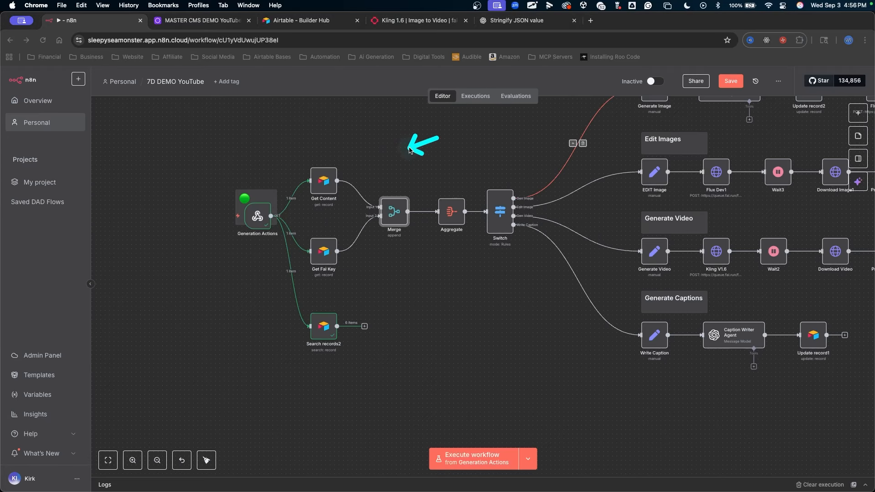
mouse_move(437, 138)
left_mouse_down()
mouse_move(328, 246)
mouse_move(332, 313)
mouse_move(332, 215)
mouse_move(314, 329)
mouse_move(326, 187)
mouse_move(328, 322)
mouse_move(334, 208)
mouse_move(322, 171)
mouse_move(385, 201)
mouse_move(398, 212)
mouse_move(403, 240)
mouse_move(700, 291)
mouse_move(658, 111)
mouse_move(404, 156)
mouse_move(328, 114)
mouse_move(64, 107)
mouse_move(66, 98)
mouse_move(373, 378)
mouse_move(335, 187)
mouse_move(515, 280)
mouse_move(391, 385)
left_mouse_up()
double_click(398, 213)
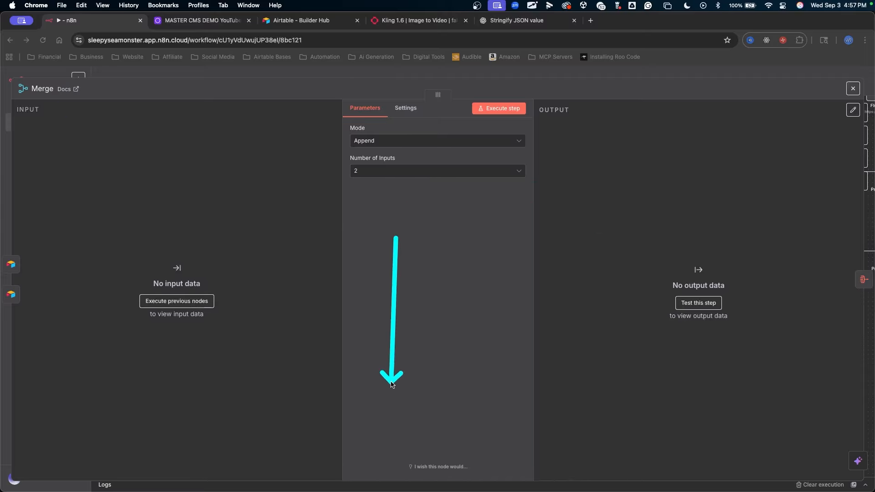
left_click(852, 89)
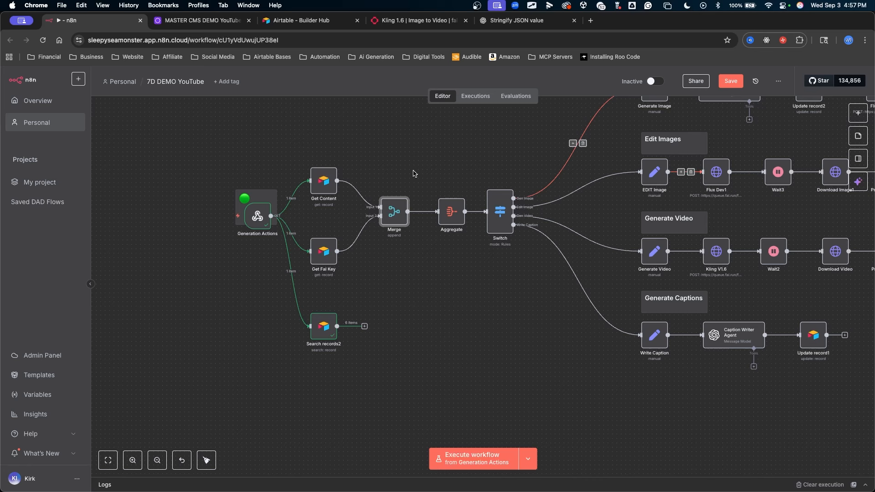
mouse_move(387, 136)
left_mouse_down()
mouse_move(386, 264)
mouse_move(486, 244)
left_mouse_up()
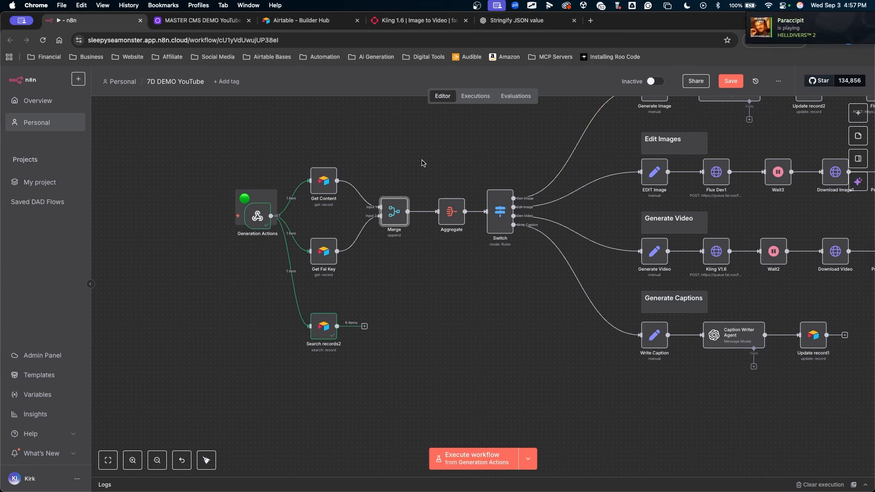
mouse_move(408, 377)
left_mouse_down()
mouse_move(390, 222)
mouse_move(500, 200)
mouse_move(444, 235)
left_mouse_up()
mouse_move(416, 324)
left_mouse_down()
mouse_move(392, 241)
mouse_move(387, 160)
left_mouse_up()
Set the Merge node's number of inputs to 3 and connect the new Airtable search node to its third input.
double_click(391, 213)
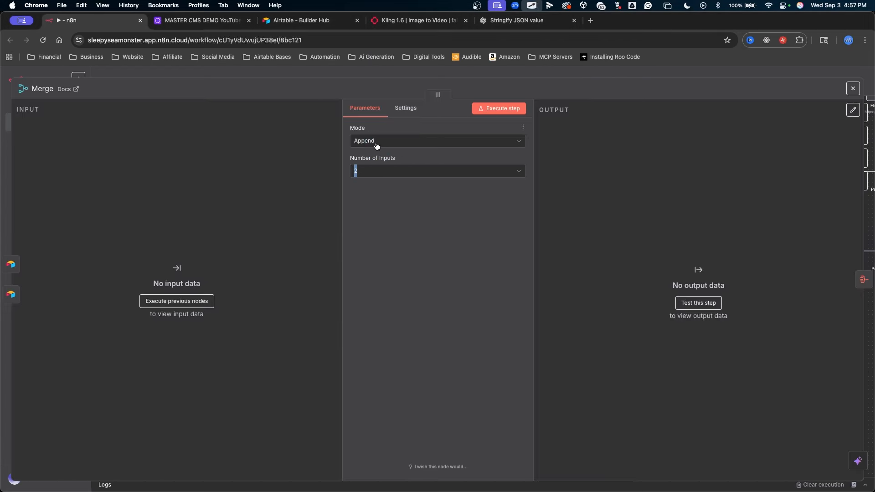
left_click(463, 175)
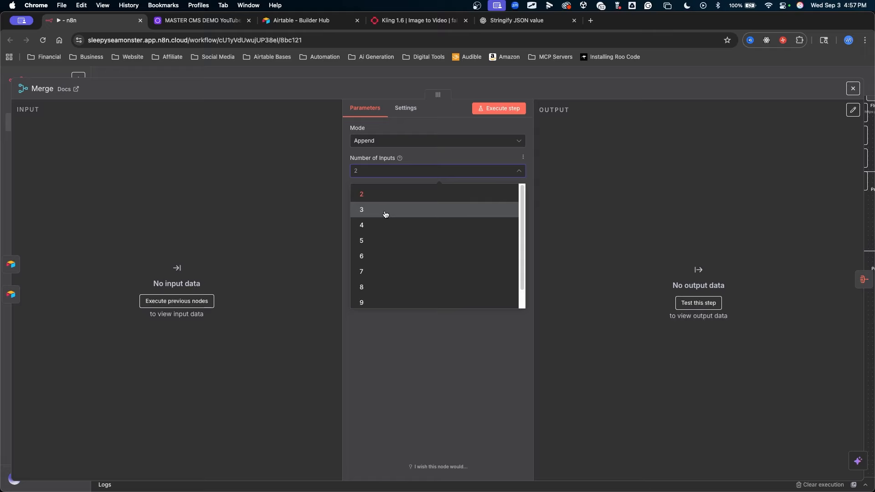
left_click(386, 213)
left_click_drag(414, 273, 358, 185)
left_click(438, 172)
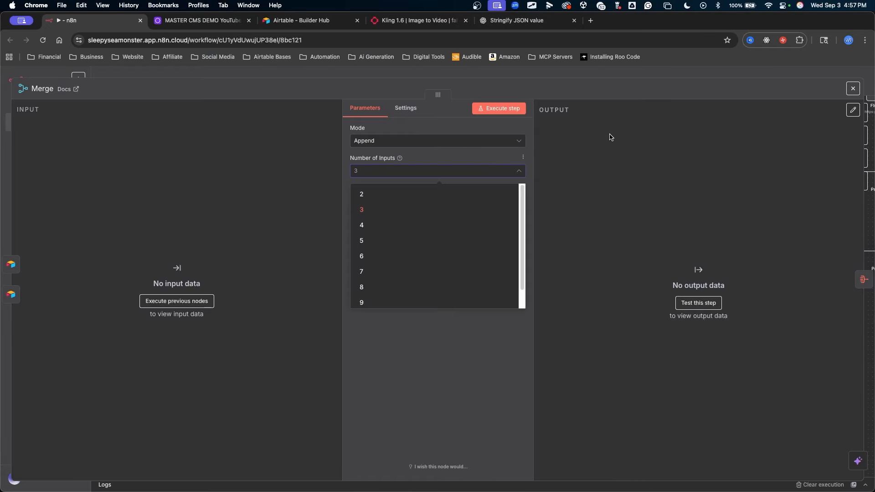
left_click(851, 90)
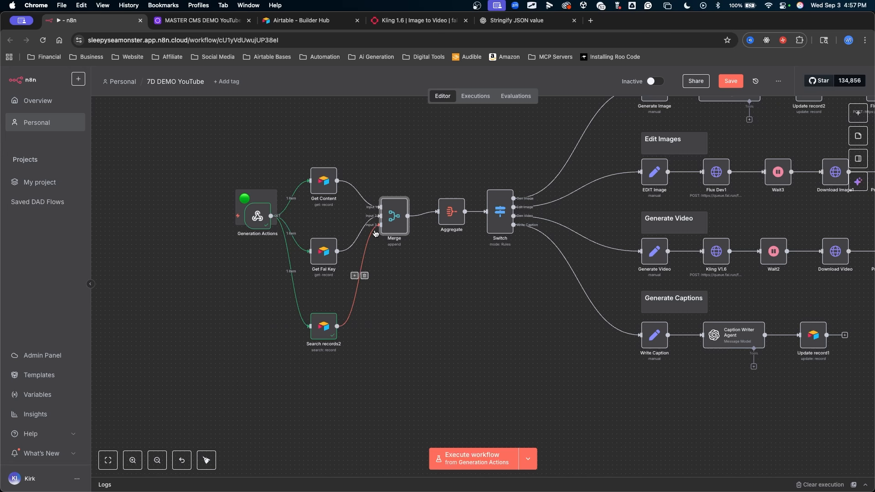
Move the trigger, the three Airtable nodes and the Merge node up together to line up Merge with the Aggregate node.
scroll(403, 250, "up", 3)
left_click_drag(153, 114, 413, 410)
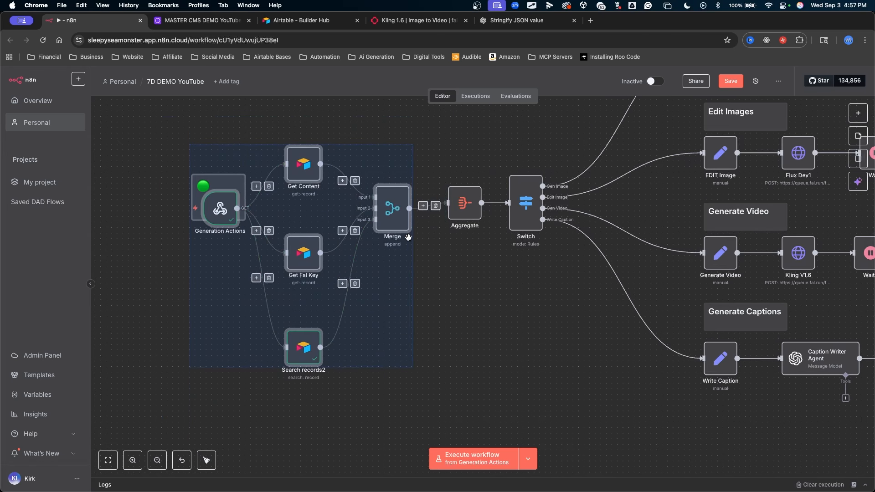
left_click_drag(392, 212, 393, 206)
left_click(464, 277)
Rename the new Airtable search node as Get All Agent Prompts.
left_click_drag(470, 339, 263, 304)
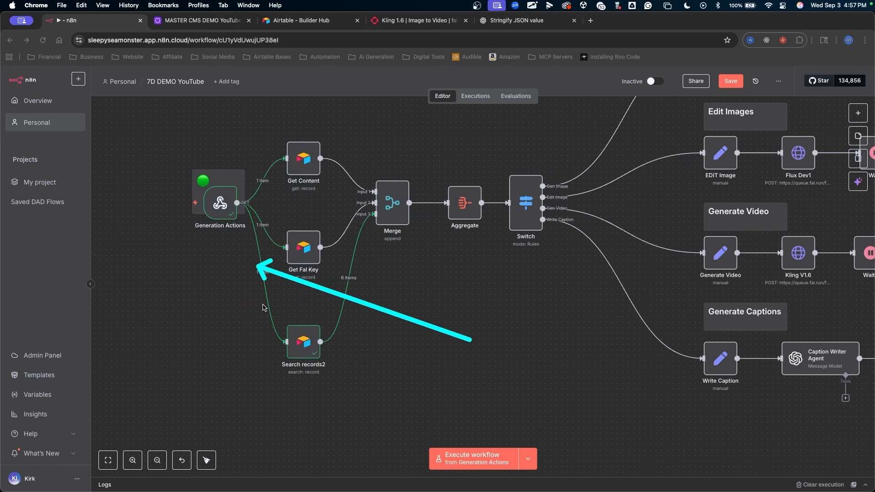
mouse_move(469, 283)
left_mouse_down()
mouse_move(457, 276)
mouse_move(294, 336)
left_mouse_up()
right_click(302, 342)
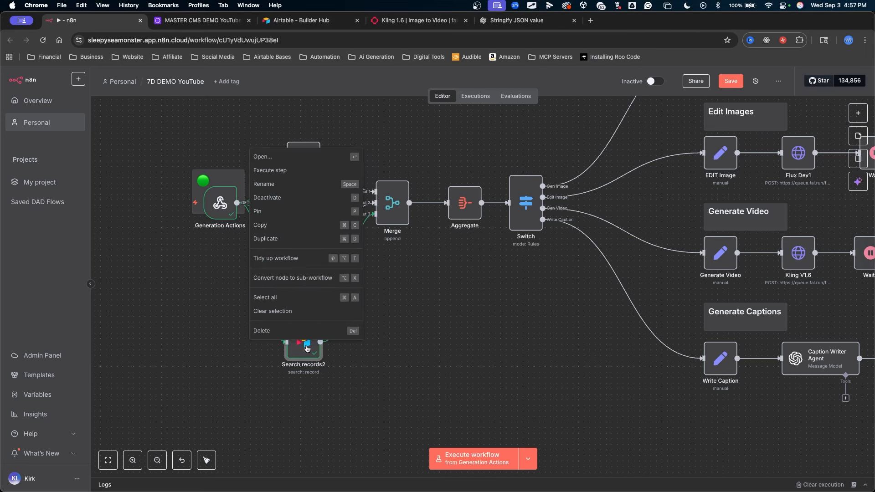
left_click(272, 186)
type("Get All Agent Prompts")
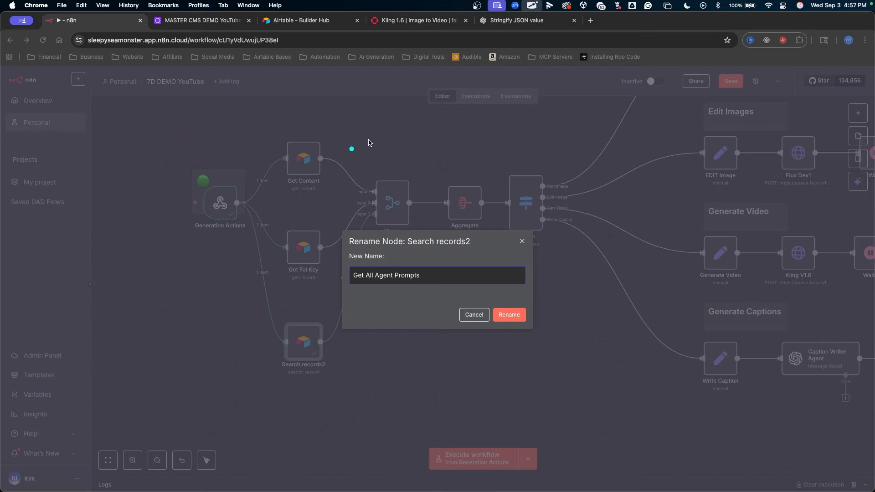
left_click_drag(411, 254, 516, 312)
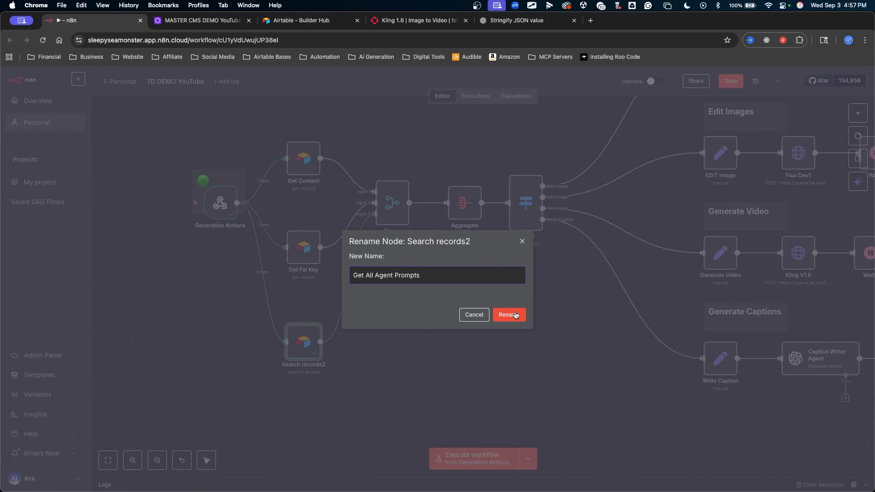
left_click(515, 315)
Execute the Merge node and open its run list to examine the merged output.
left_click_drag(410, 314, 379, 187)
left_click(378, 182)
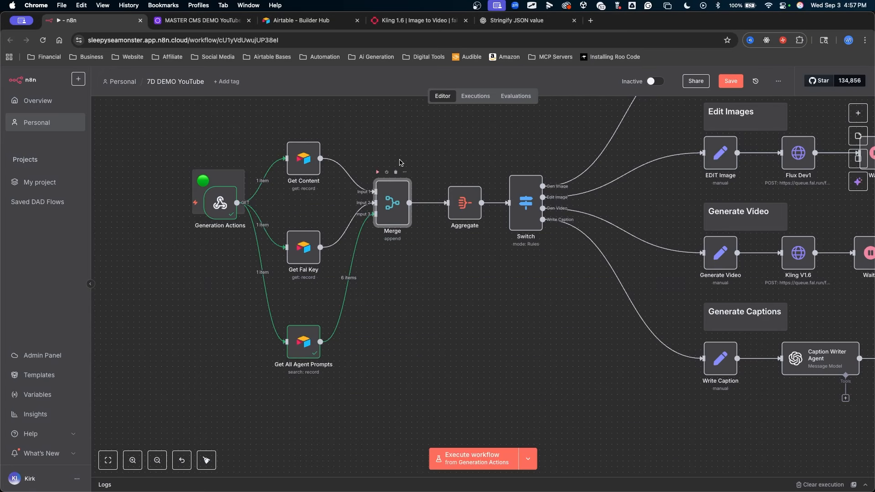
mouse_move(422, 163)
left_mouse_down()
mouse_move(425, 183)
mouse_move(351, 280)
mouse_move(350, 187)
mouse_move(348, 292)
mouse_move(354, 176)
left_mouse_up()
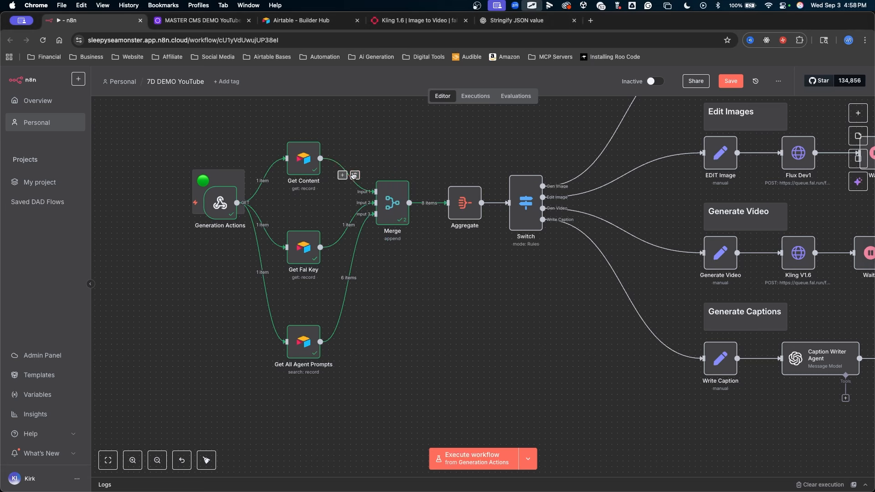
double_click(393, 213)
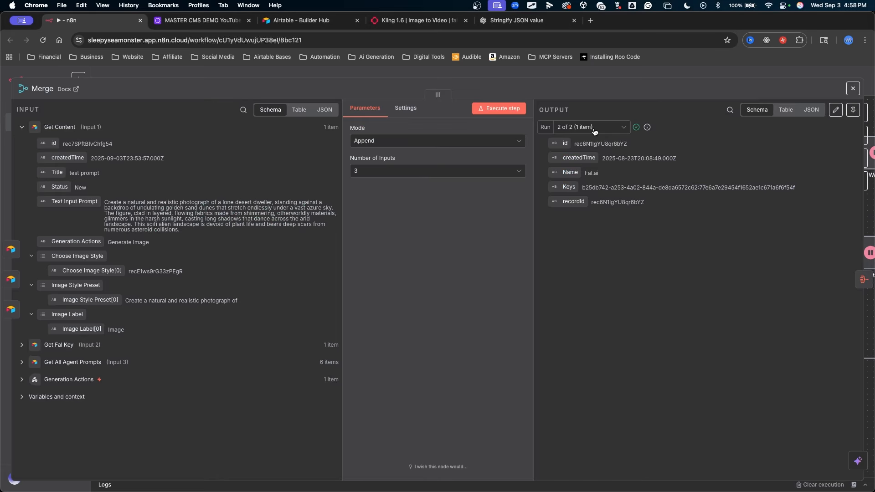
left_click_drag(606, 218, 588, 151)
left_click(586, 128)
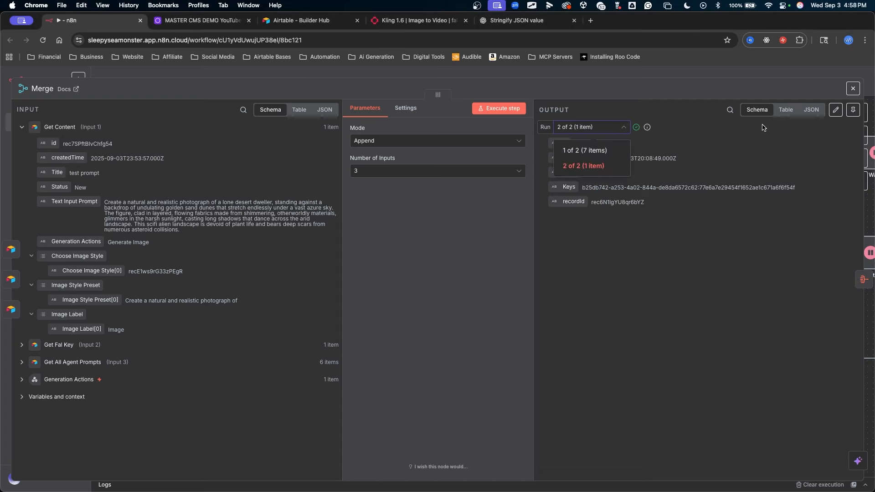
Review both runs of the Merge output in table view, including the Keys and Prompts columns, and close the node.
left_click(785, 111)
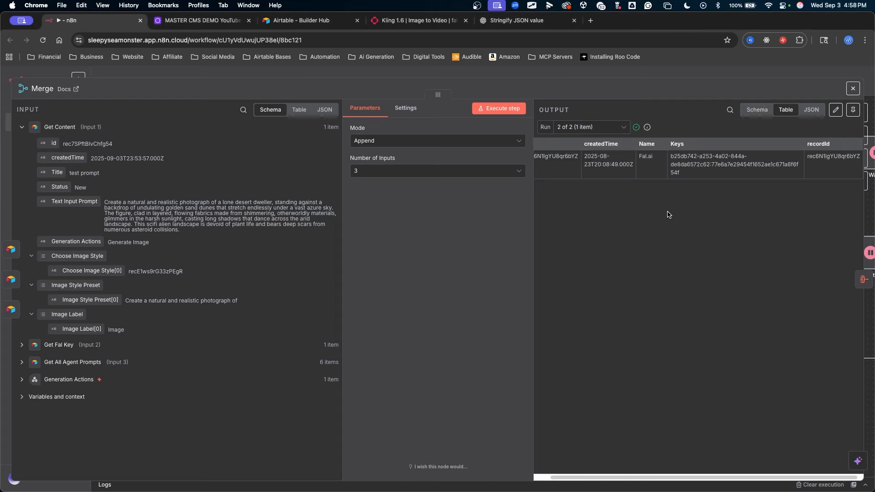
scroll(621, 396, "right", 10)
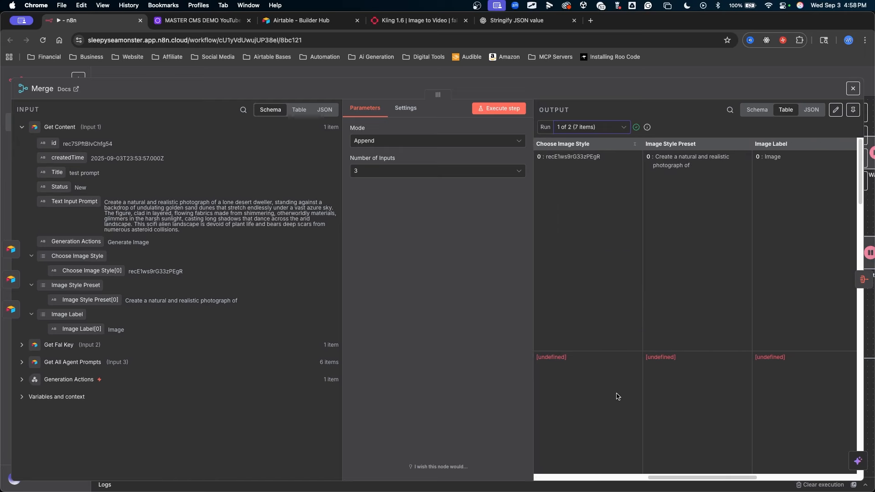
scroll(617, 395, "left", 5)
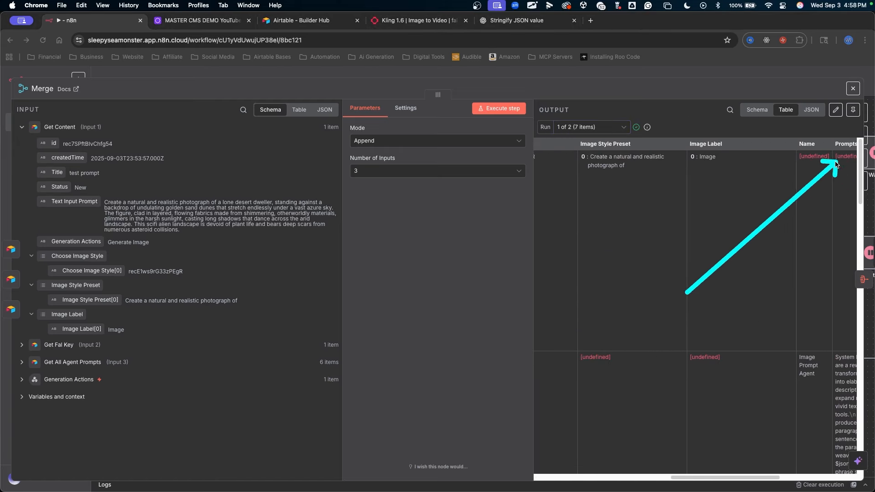
left_click(590, 126)
left_click(579, 161)
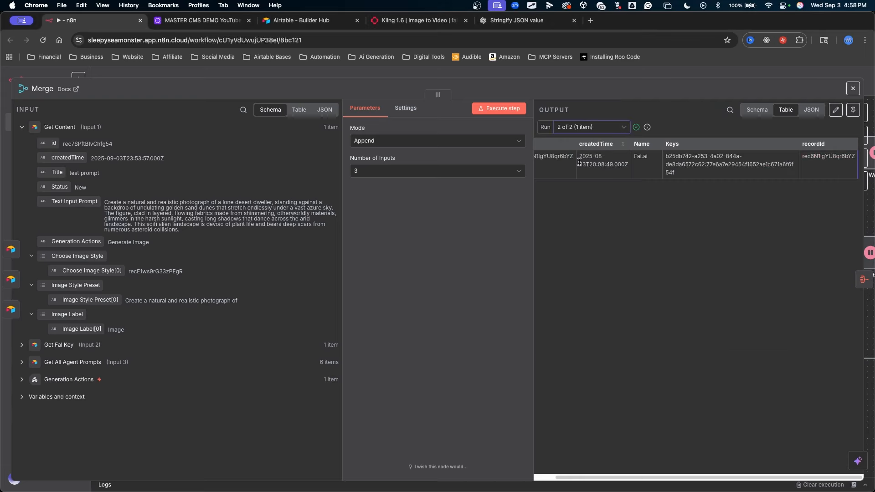
scroll(693, 182, "left", 1)
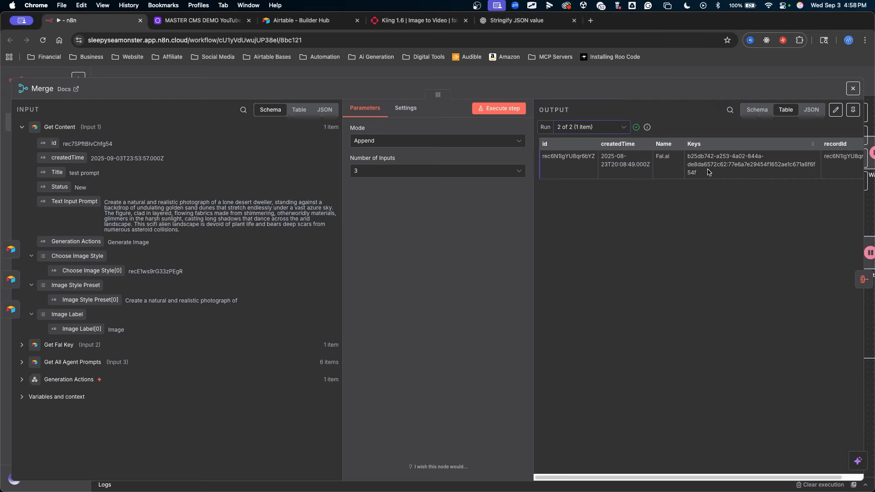
scroll(767, 129, "right", 1)
left_click(853, 88)
Open the Aggregate node and execute it to combine all merged items into the single data list.
mouse_move(536, 123)
left_mouse_down()
mouse_move(381, 198)
mouse_move(462, 199)
left_mouse_up()
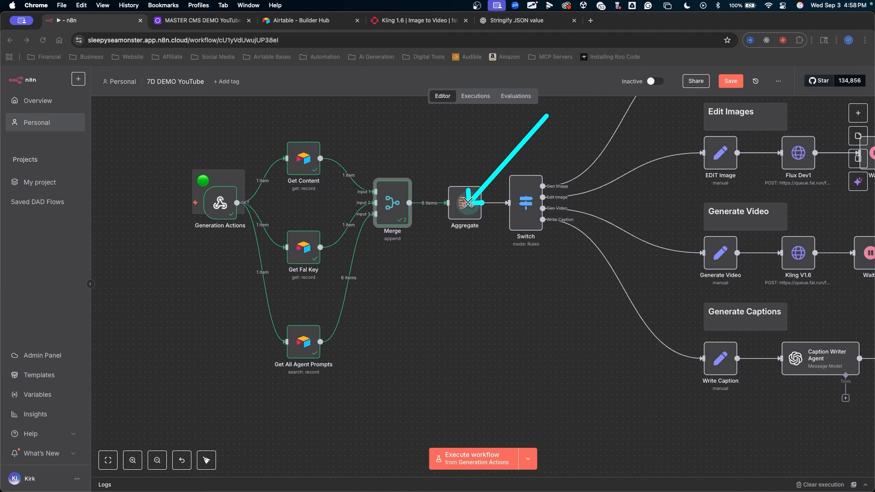
double_click(462, 199)
mouse_move(454, 255)
left_mouse_down()
mouse_move(372, 173)
mouse_move(381, 143)
mouse_move(374, 181)
mouse_move(363, 180)
left_mouse_up()
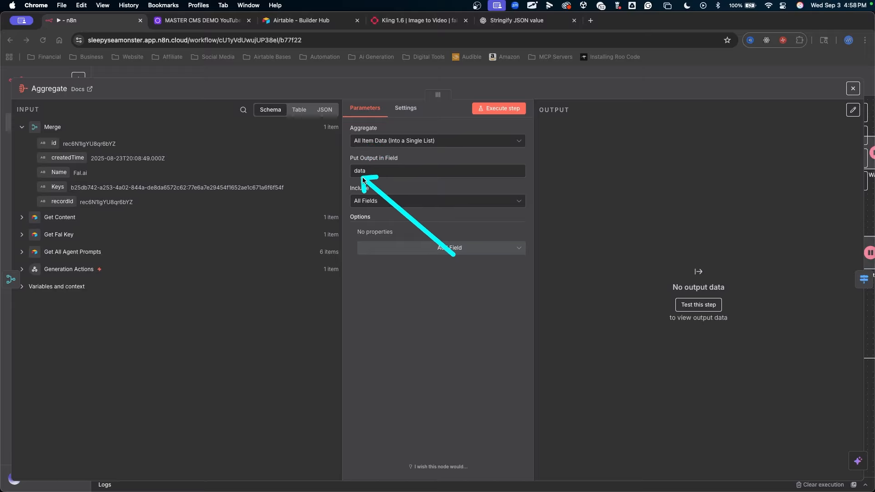
left_click(498, 108)
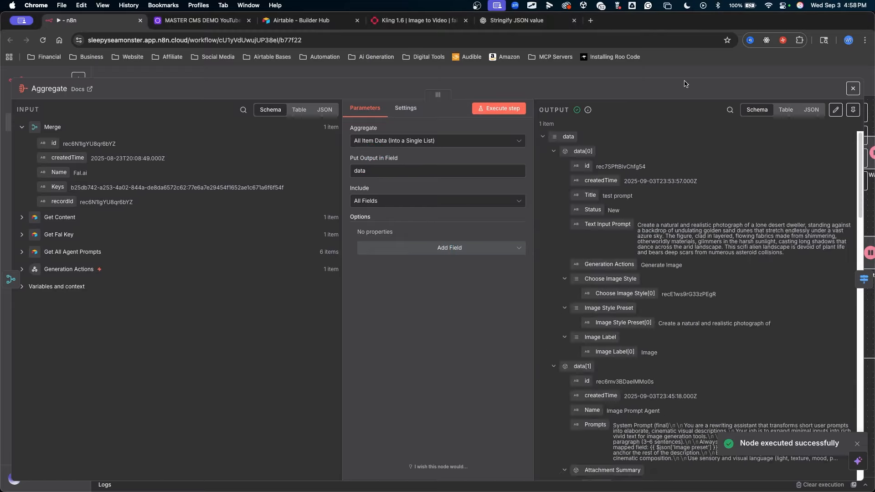
left_click_drag(666, 91, 581, 140)
key("Escape")
Collapse the data[0] to data[6] entries in the Aggregate output to review the list structure, and close the node.
left_click(554, 151)
left_click(554, 166)
left_click(553, 181)
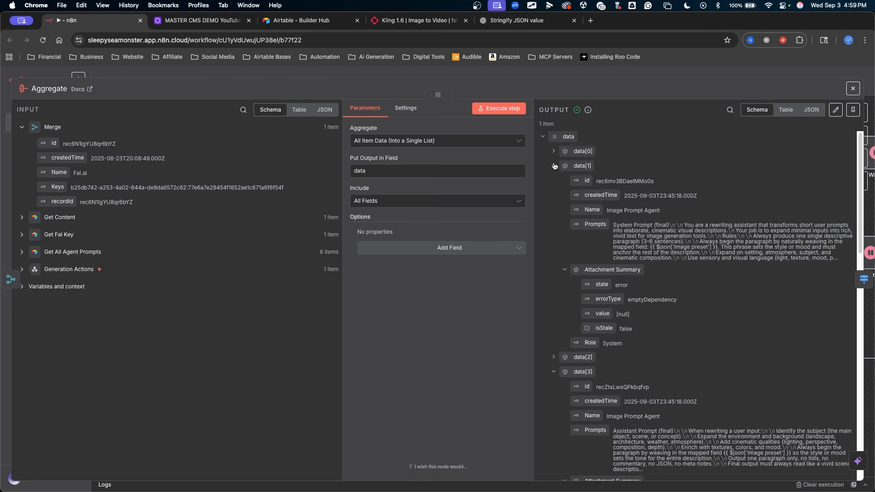
left_click(555, 195)
left_click(553, 209)
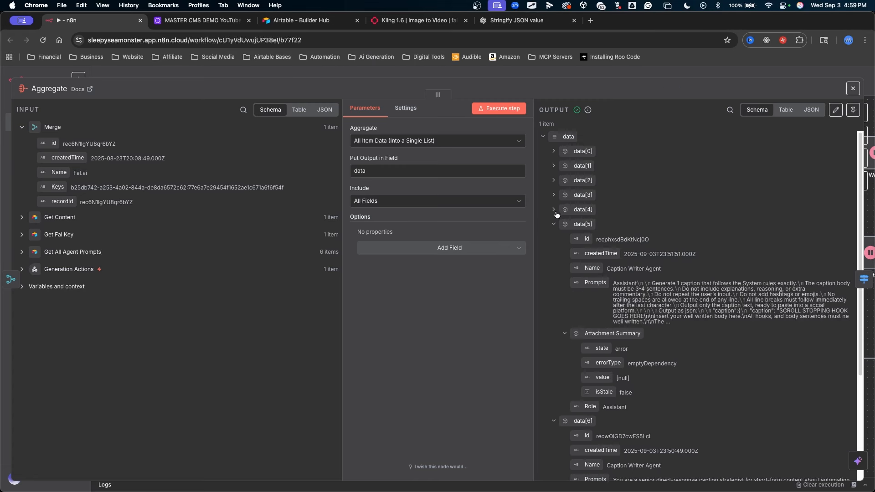
left_click(553, 224)
left_click(554, 239)
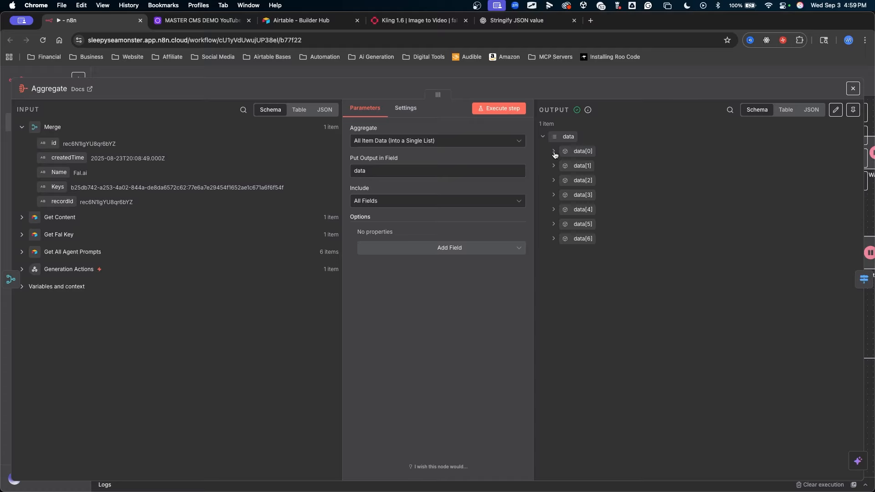
left_click(588, 152)
key("Escape")
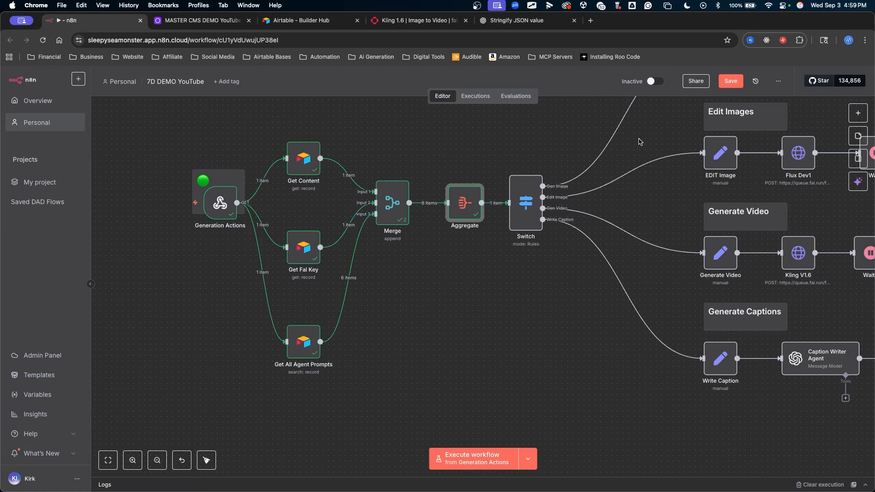
Execute the Switch node on its own to route the aggregated data.
left_click_drag(640, 143, 413, 244)
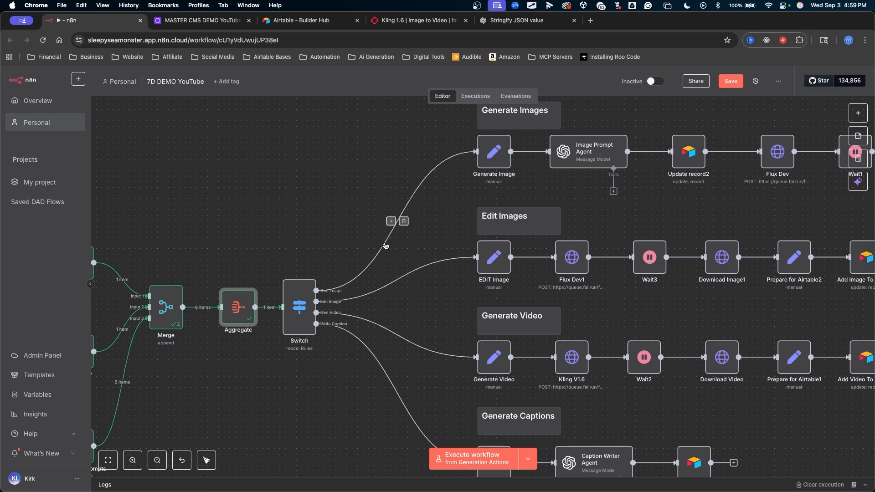
left_click(285, 272)
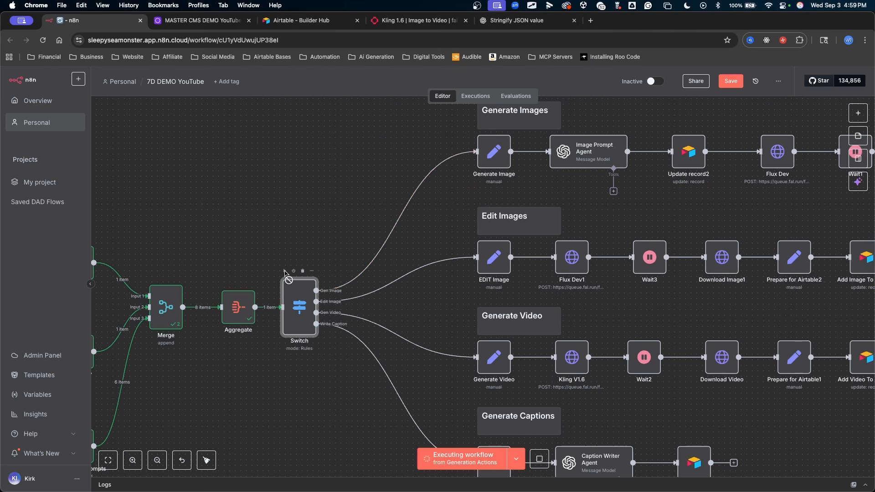
mouse_move(322, 251)
left_mouse_down()
mouse_move(344, 297)
mouse_move(470, 227)
left_mouse_up()
key("ctrl+a")
mouse_move(451, 178)
left_mouse_down()
mouse_move(335, 262)
mouse_move(432, 222)
mouse_move(362, 225)
mouse_move(364, 241)
left_mouse_up()
key("Escape")
key("ctrl+a")
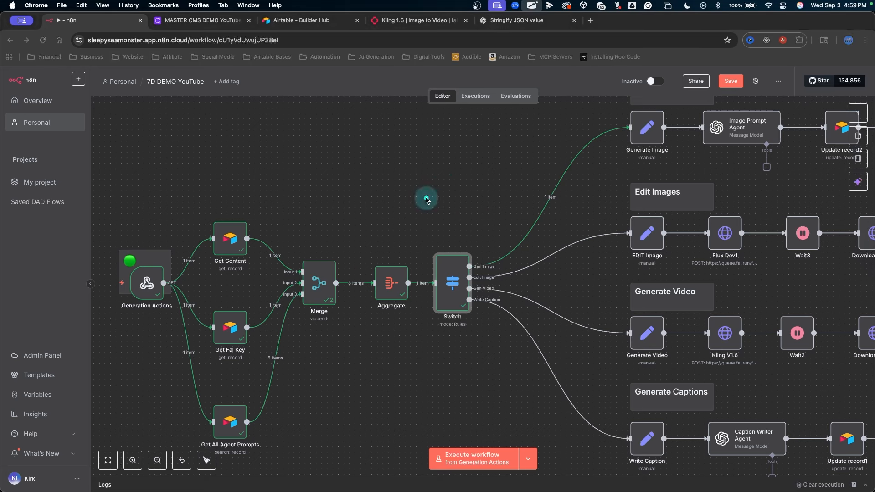
mouse_move(428, 198)
left_mouse_down()
mouse_move(314, 286)
mouse_move(359, 292)
mouse_move(306, 283)
mouse_move(309, 292)
mouse_move(319, 289)
mouse_move(254, 317)
mouse_move(310, 284)
left_mouse_up()
key("Escape")
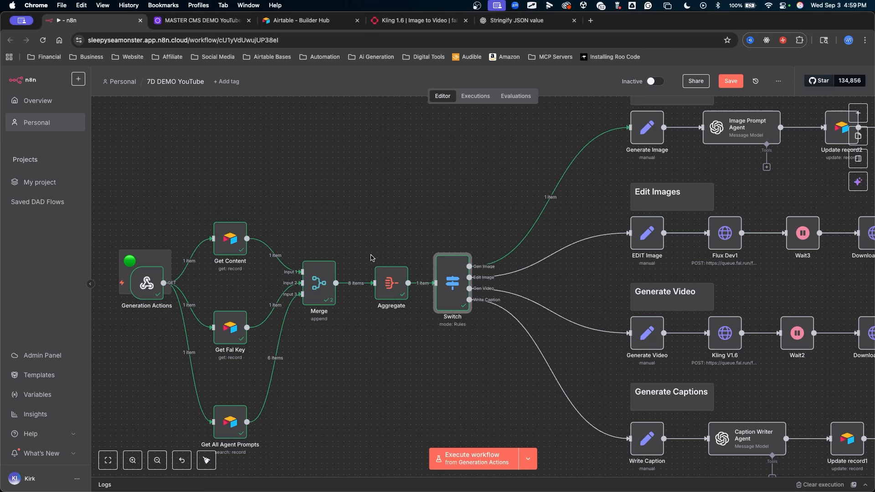
key("ctrl+a")
mouse_move(374, 214)
left_mouse_down()
mouse_move(323, 243)
mouse_move(424, 274)
left_mouse_up()
key("Escape")
mouse_move(535, 177)
left_mouse_down()
mouse_move(376, 213)
mouse_move(294, 252)
mouse_move(365, 235)
mouse_move(401, 212)
left_mouse_up()
key("ctrl+a")
key("Escape")
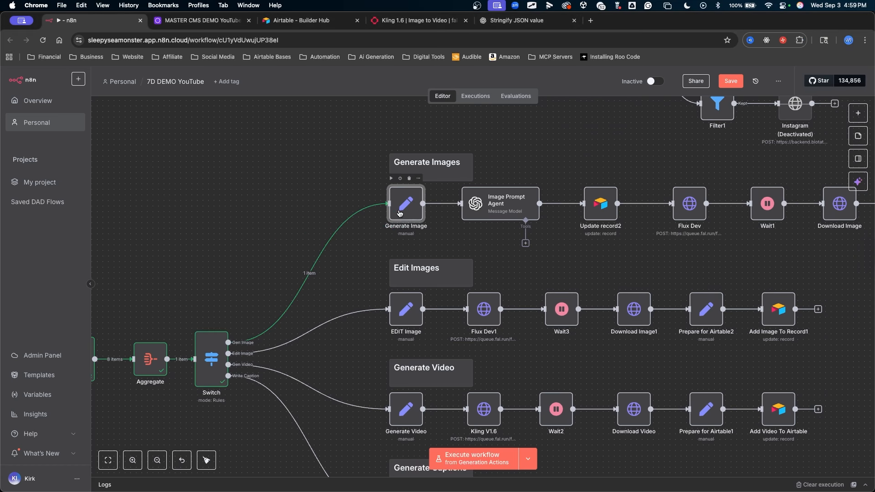
Open the Generate Image node and clear the expression in its fal_api_key field.
double_click(399, 213)
mouse_move(454, 174)
left_mouse_down()
mouse_move(404, 192)
mouse_move(174, 201)
mouse_move(504, 425)
mouse_move(396, 391)
mouse_move(422, 389)
left_mouse_up()
key("Escape")
key("ctrl+shift+a")
mouse_move(664, 353)
left_mouse_down()
mouse_move(506, 191)
mouse_move(442, 400)
left_mouse_up()
key("Escape")
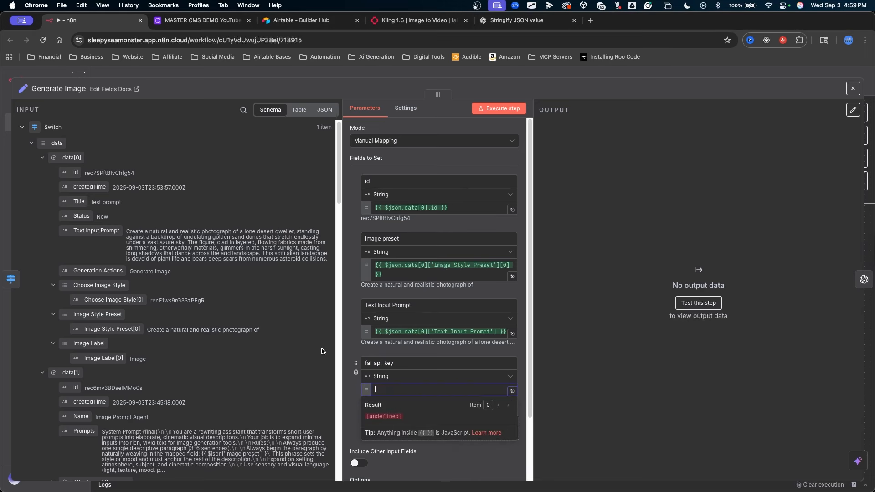
key("ctrl+shift+a")
left_click_drag(260, 178, 65, 140)
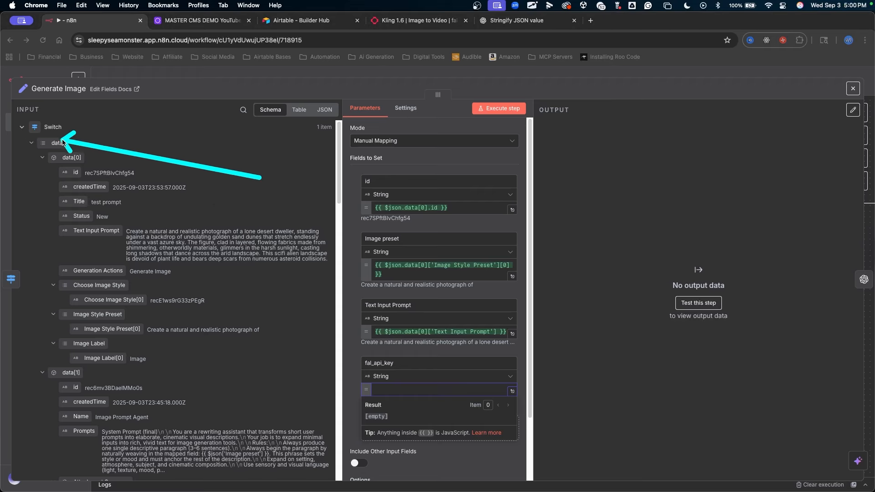
key("Escape")
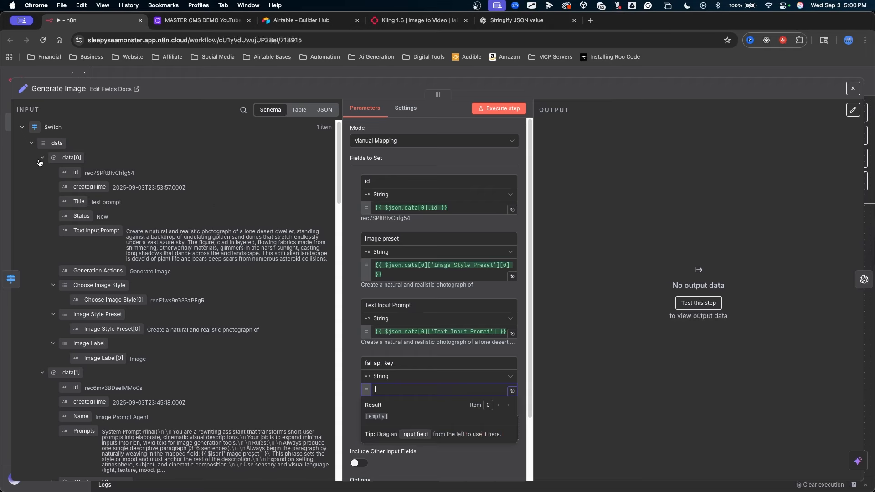
Map the Keys value of data[7] to the fal_api_key field and execute the Generate Image node.
left_click(42, 159)
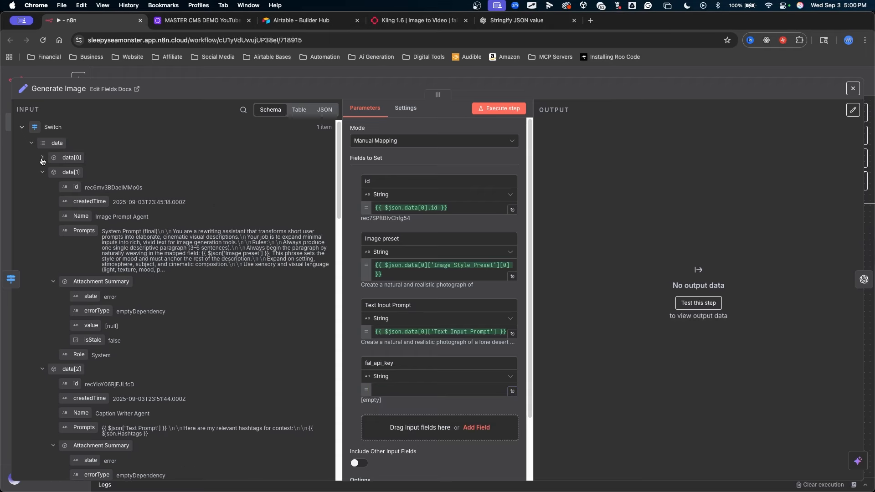
left_click(42, 172)
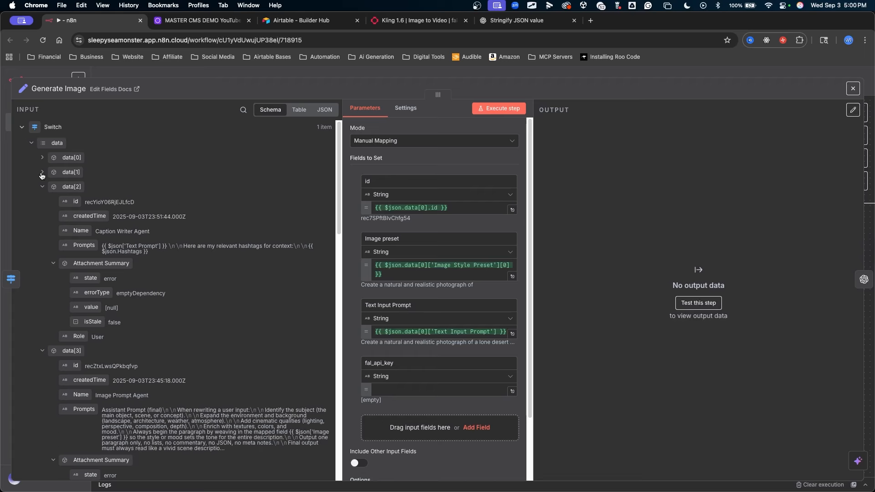
left_click(43, 188)
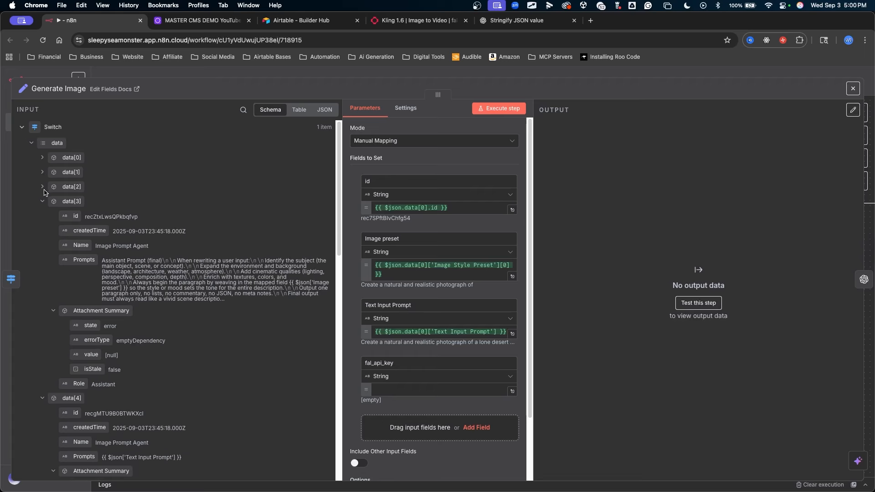
left_click(43, 201)
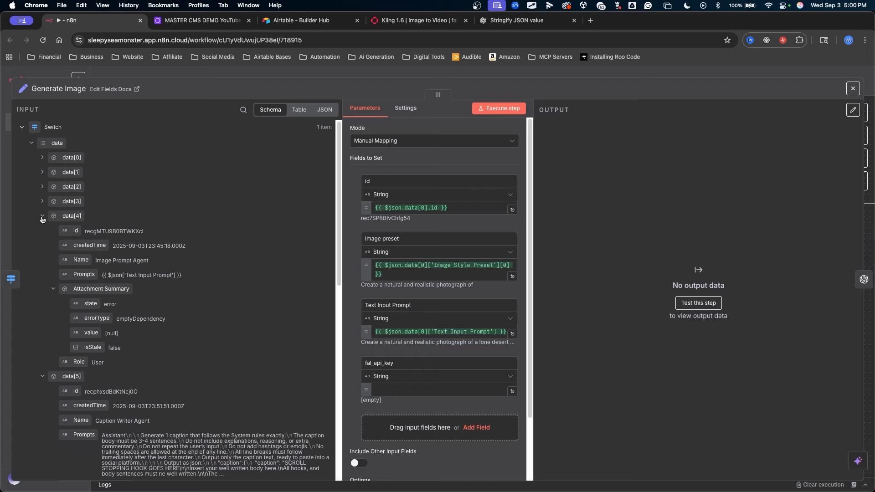
left_click(42, 217)
left_click(44, 230)
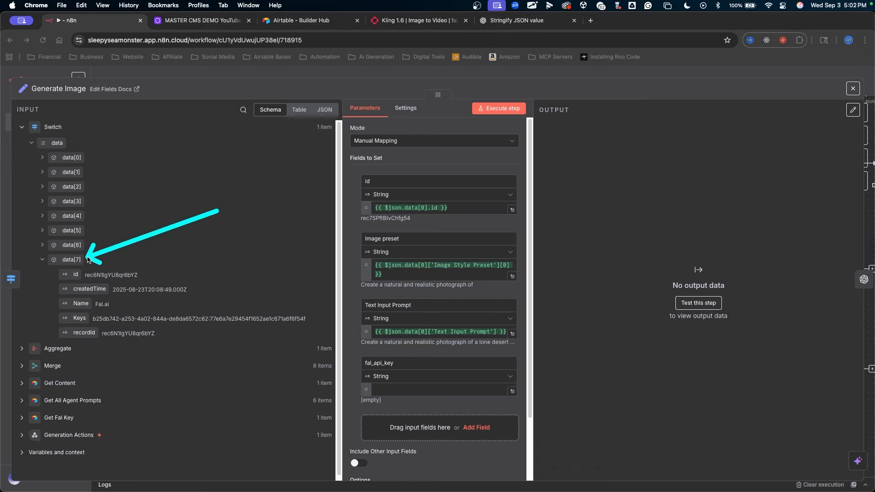
left_click_drag(79, 318, 412, 389)
left_click(499, 108)
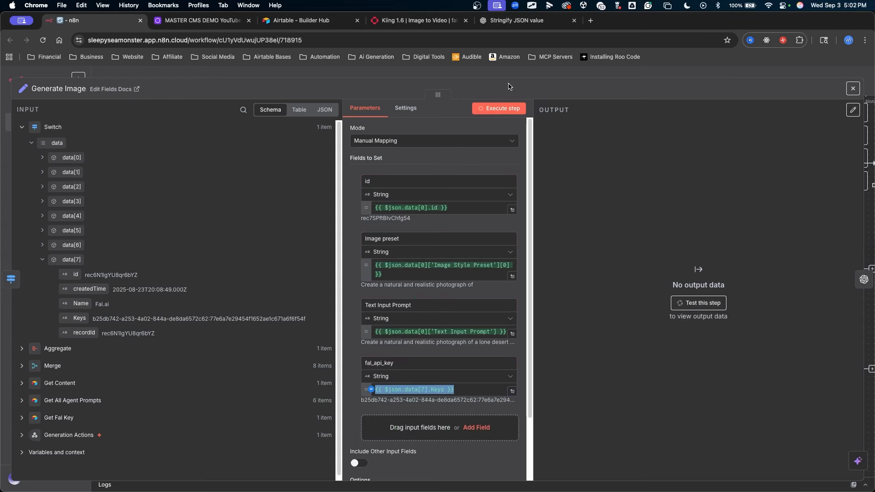
key("ctrl+a")
mouse_move(741, 107)
left_mouse_down()
mouse_move(659, 114)
mouse_move(609, 234)
mouse_move(454, 209)
mouse_move(516, 397)
mouse_move(651, 303)
mouse_move(583, 176)
mouse_move(136, 227)
left_mouse_up()
key("Escape")
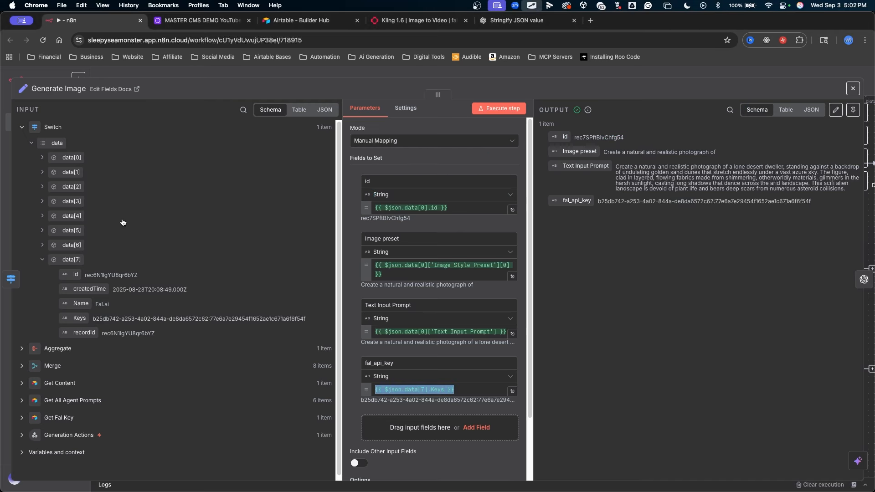
Add the Prompts value of data[1] as a new string field named Image_prompt_agent_system in the Generate Image node.
left_click(42, 188)
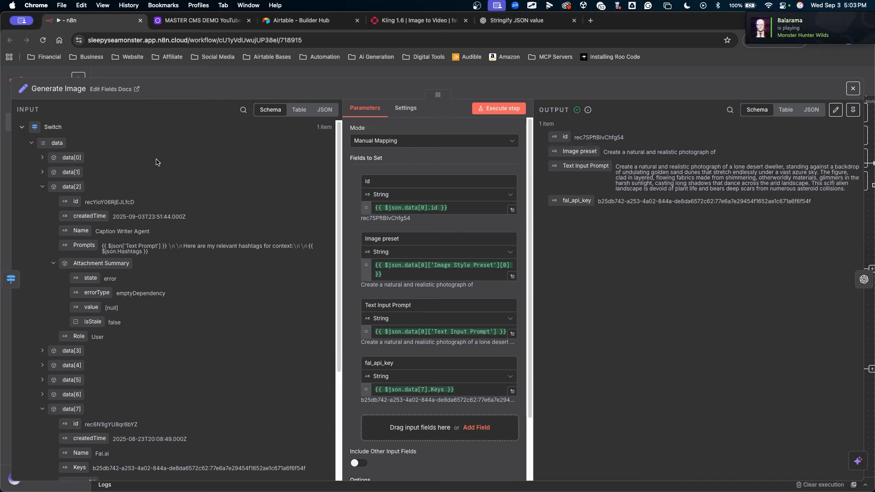
left_click(41, 174)
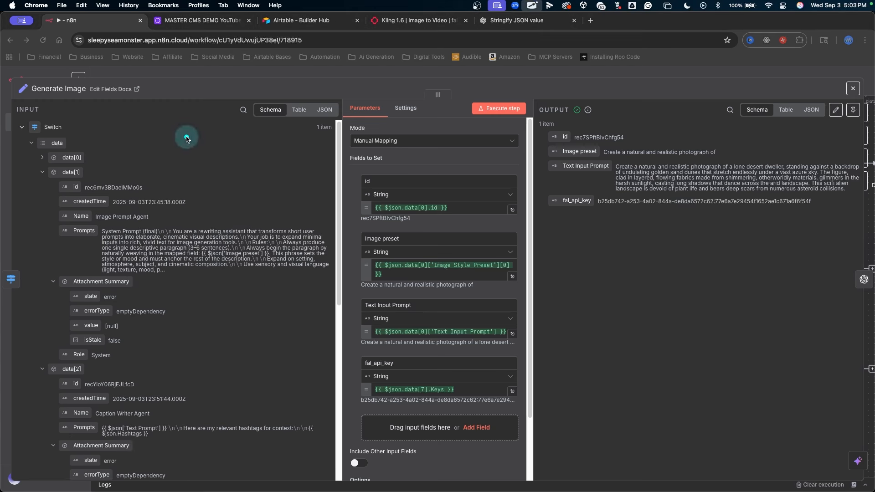
mouse_move(187, 137)
left_mouse_down()
mouse_move(65, 196)
mouse_move(74, 199)
mouse_move(75, 177)
mouse_move(55, 176)
mouse_move(155, 218)
mouse_move(154, 226)
mouse_move(121, 221)
mouse_move(121, 229)
left_mouse_up()
mouse_move(169, 152)
left_mouse_down()
mouse_move(115, 219)
mouse_move(139, 230)
mouse_move(114, 230)
mouse_move(184, 240)
mouse_move(158, 241)
mouse_move(163, 221)
mouse_move(141, 234)
mouse_move(114, 310)
mouse_move(73, 337)
mouse_move(82, 354)
left_mouse_up()
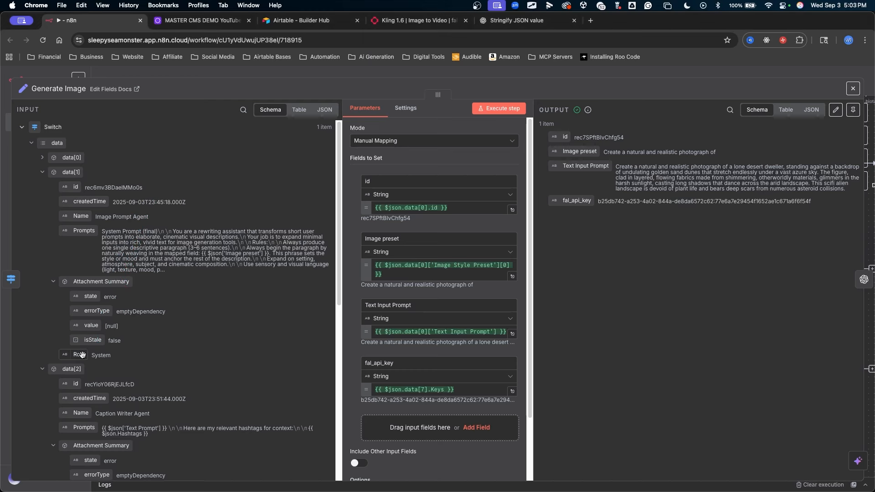
left_click_drag(91, 232, 325, 421)
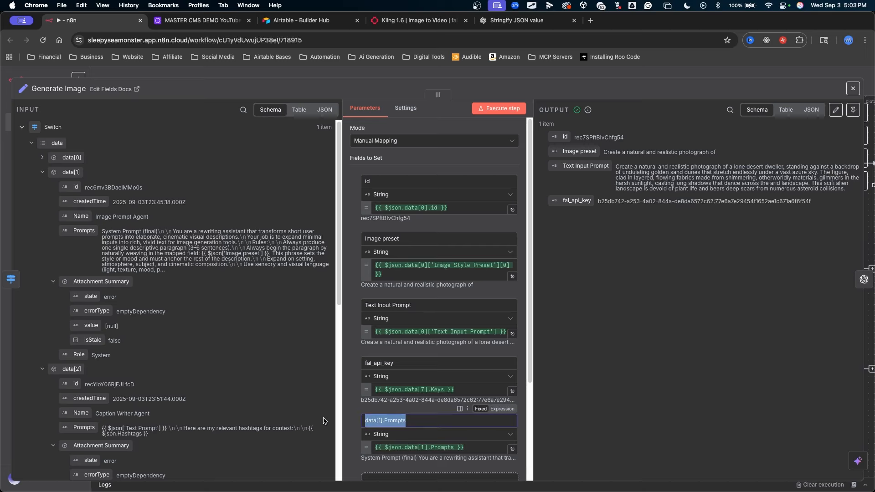
scroll(370, 401, "down", 3)
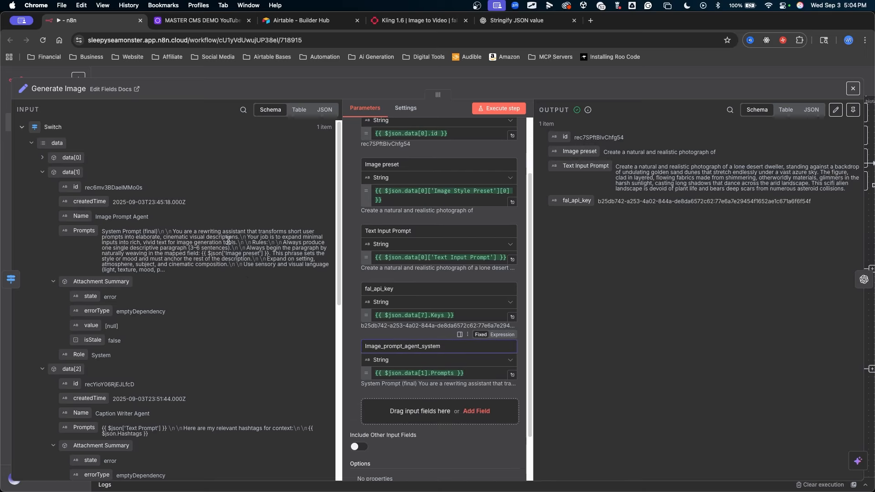
Add the Prompts value of data[3] as a new string field named Image_prompt_agent_assistant in the Generate Image node.
scroll(59, 362, "down", 4)
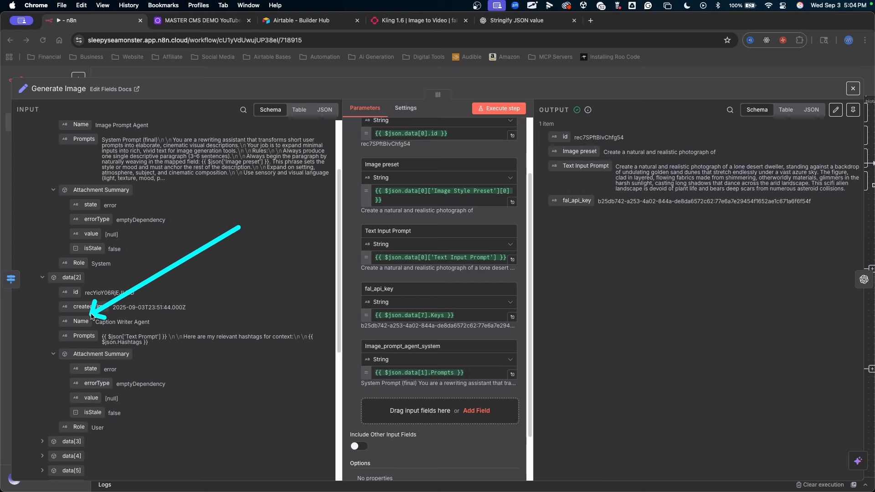
left_click(42, 277)
left_click(42, 292)
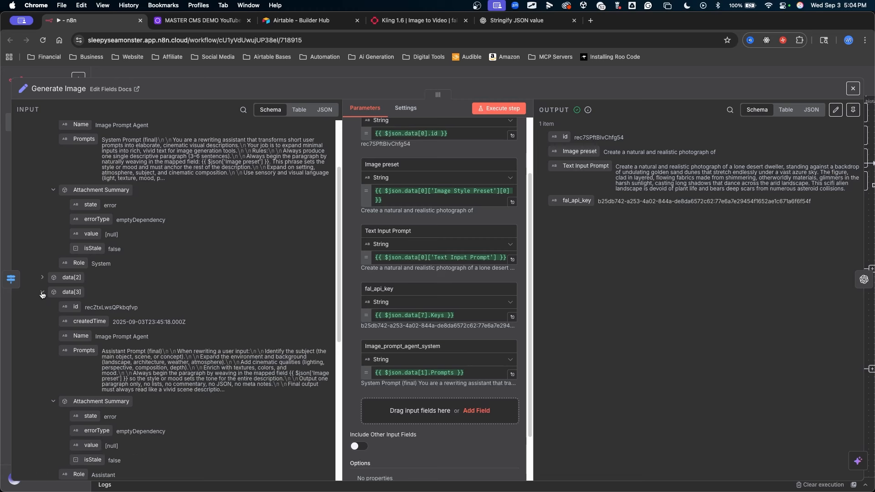
scroll(192, 244, "down", 2)
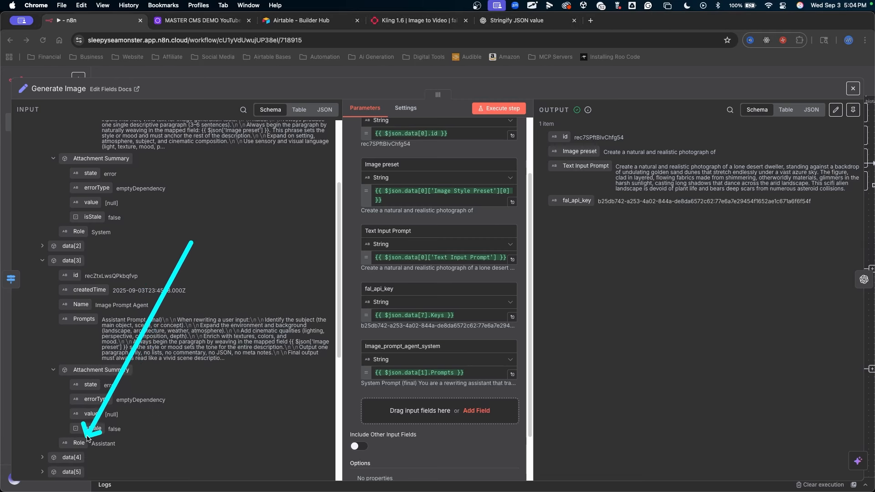
left_click_drag(84, 319, 439, 410)
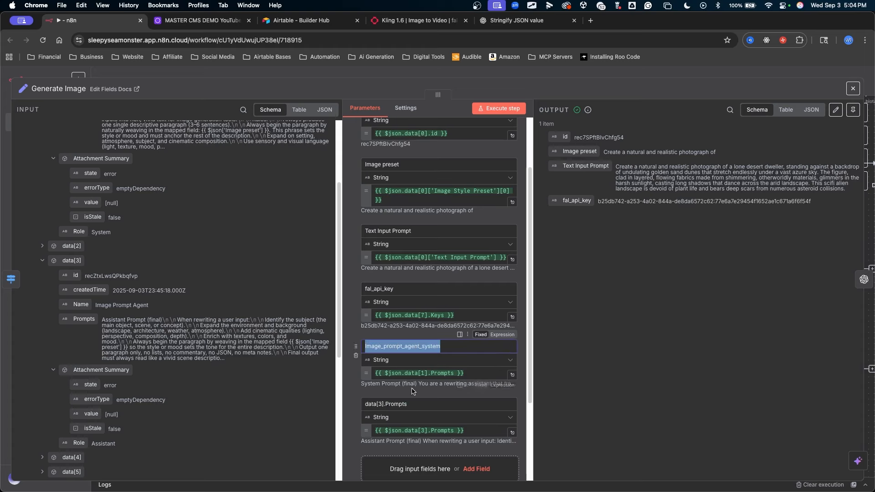
triple_click(410, 403)
type("Image_prompt_agent_system")
key("BackSpace")
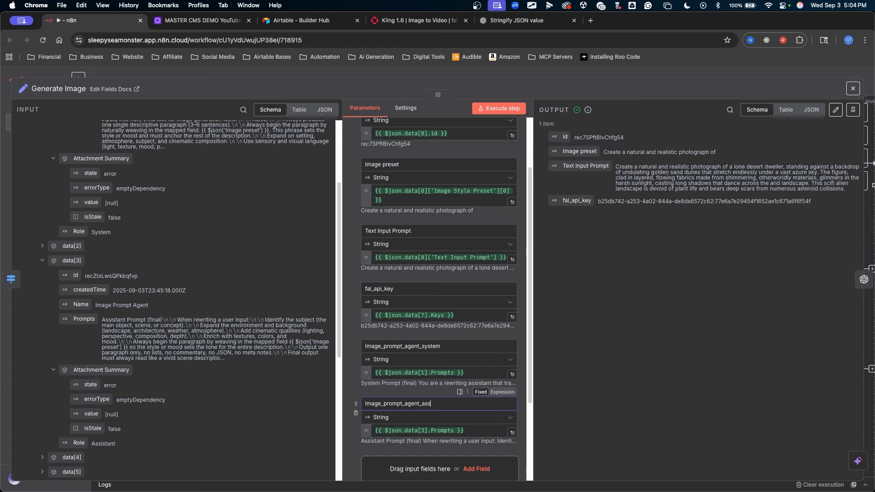
type("assistant")
Add the Prompts value of data[4] as a field named Image_prompt_agent_user, placed between the system and assistant prompt fields.
scroll(85, 299, "down", 5)
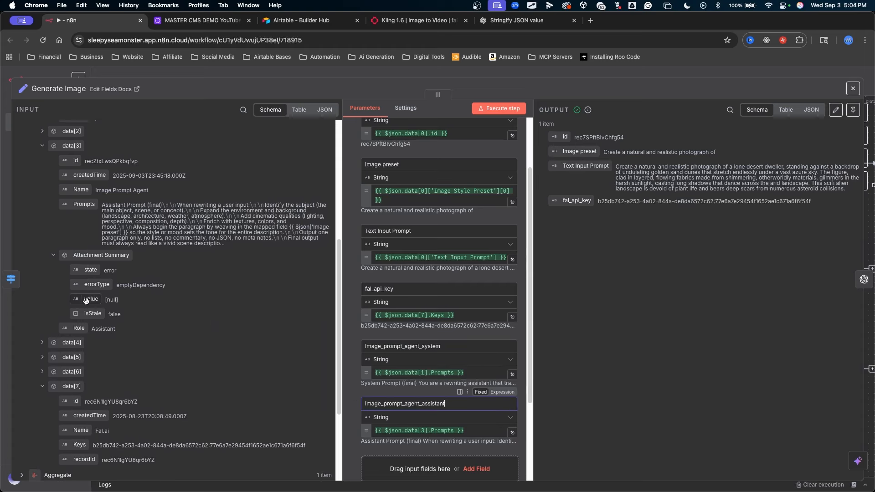
left_click(44, 342)
mouse_move(185, 254)
left_mouse_down()
mouse_move(117, 278)
mouse_move(113, 364)
mouse_move(43, 413)
mouse_move(112, 373)
left_mouse_up()
left_click_drag(84, 326, 314, 390)
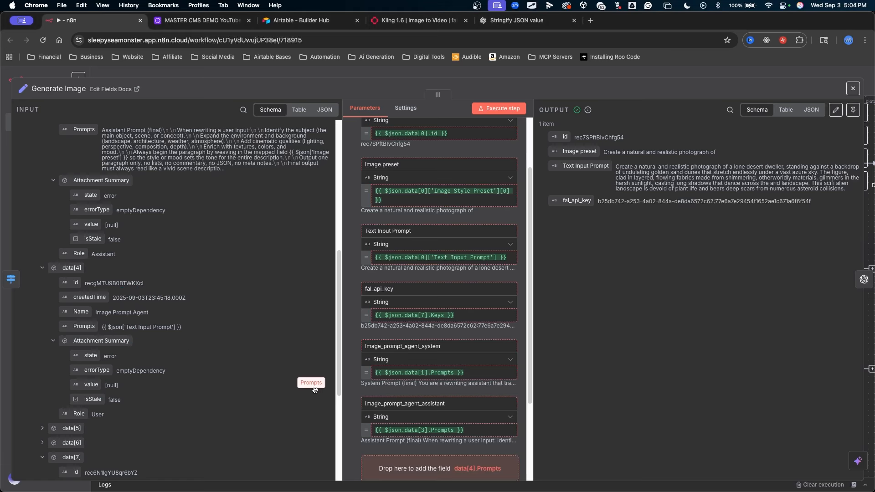
left_click_drag(350, 428, 360, 390)
scroll(432, 352, "down", 3)
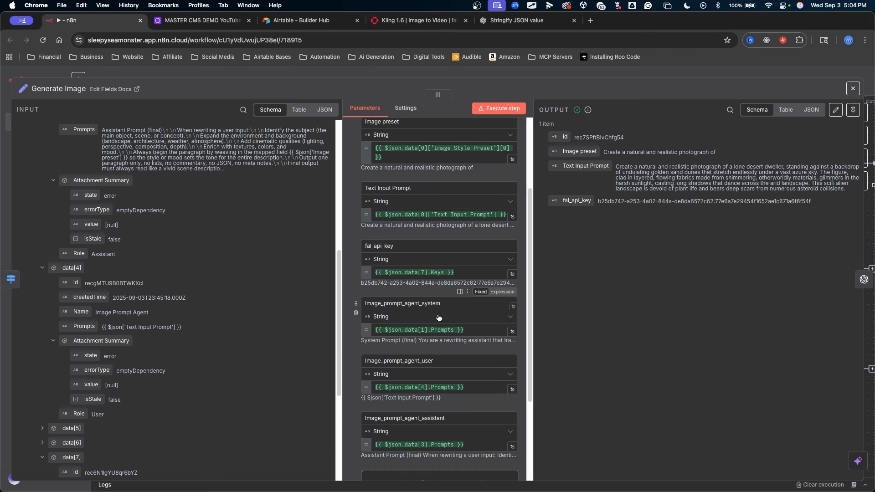
Execute the Generate Image node to output the three image prompt agent fields.
left_click_drag(481, 223, 503, 104)
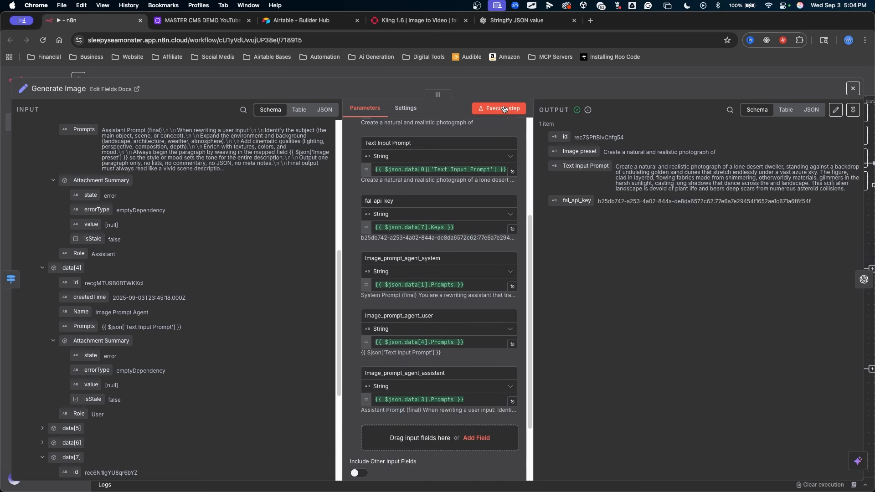
left_click(504, 109)
left_click_drag(738, 100, 789, 352)
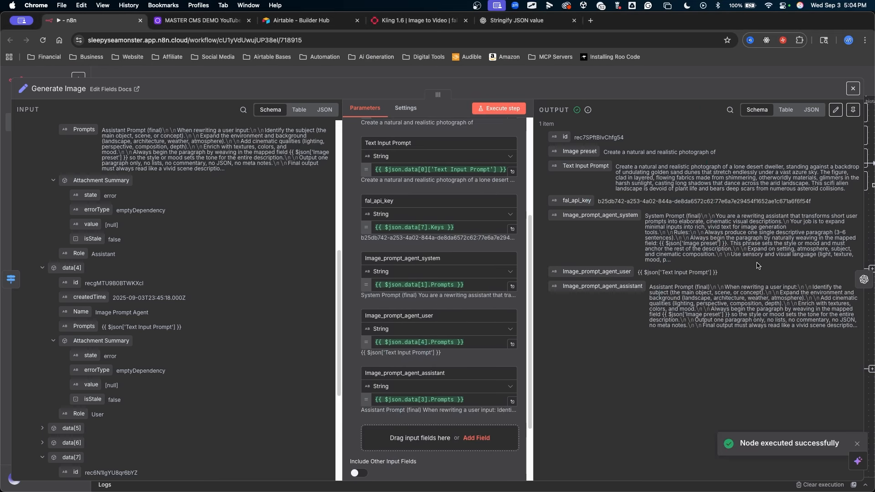
Open the Image Prompt Agent node and replace the System message's prompt with the mapped Image_prompt_agent_system value.
left_click_drag(571, 261, 857, 283)
left_click(856, 283)
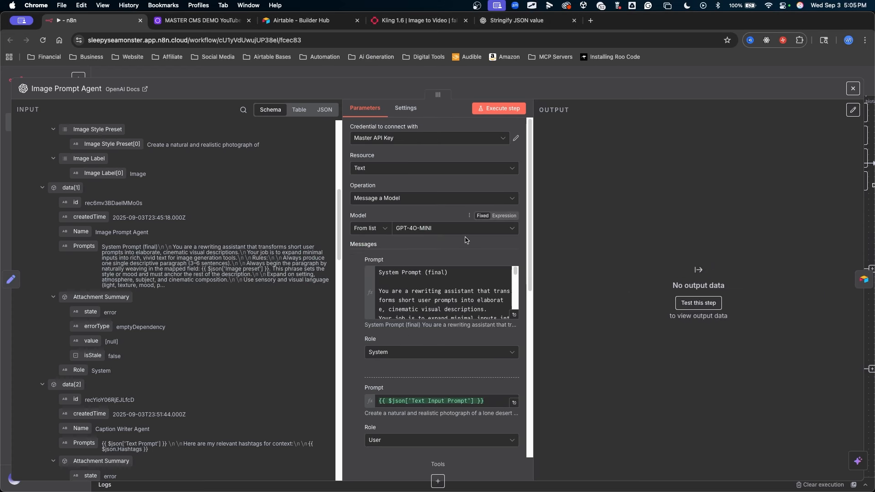
left_click_drag(483, 191, 403, 302)
left_click(402, 304)
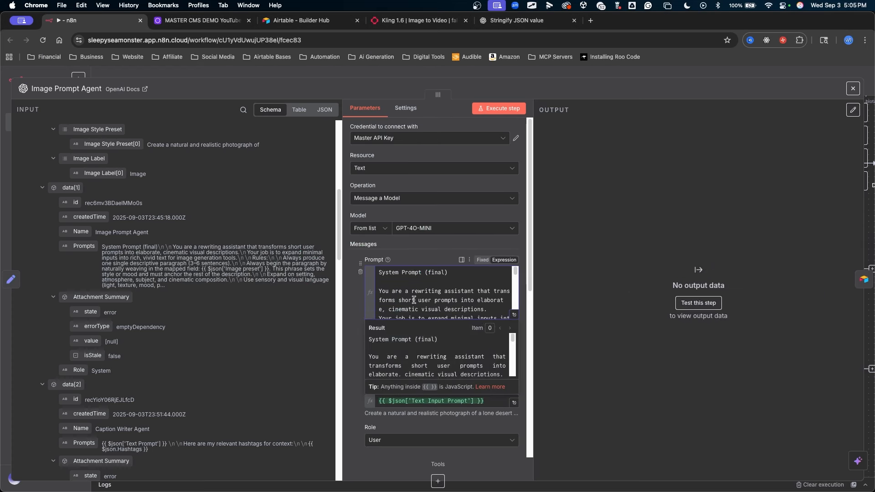
key("super+a")
key("BackSpace")
scroll(265, 192, "up", 10)
scroll(265, 191, "up", 1)
mouse_move(276, 85)
left_mouse_down()
mouse_move(130, 94)
mouse_move(91, 123)
mouse_move(116, 196)
mouse_move(107, 259)
mouse_move(115, 278)
mouse_move(172, 198)
mouse_move(97, 223)
mouse_move(101, 250)
mouse_move(75, 221)
mouse_move(141, 212)
mouse_move(174, 262)
mouse_move(375, 292)
mouse_move(401, 273)
left_mouse_up()
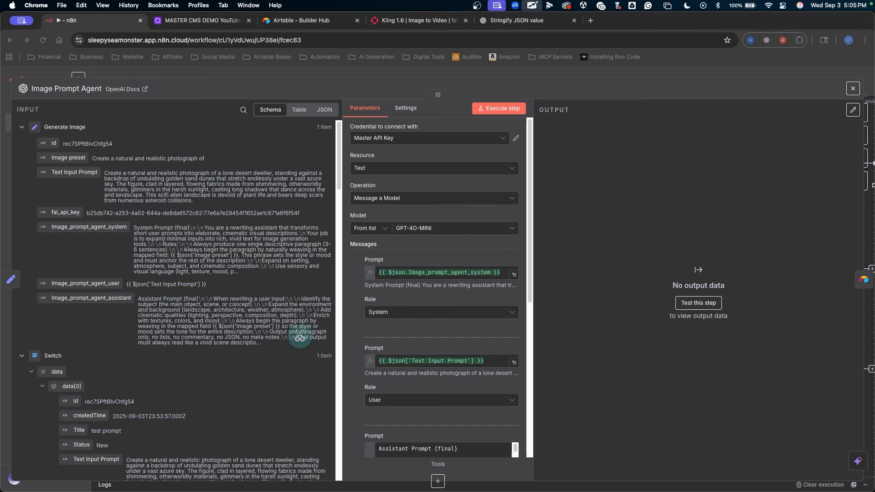
mouse_move(287, 426)
left_mouse_down()
mouse_move(388, 369)
mouse_move(385, 360)
mouse_move(255, 317)
mouse_move(118, 286)
mouse_move(300, 374)
mouse_move(337, 377)
mouse_move(373, 362)
mouse_move(240, 346)
mouse_move(108, 292)
mouse_move(205, 291)
left_mouse_up()
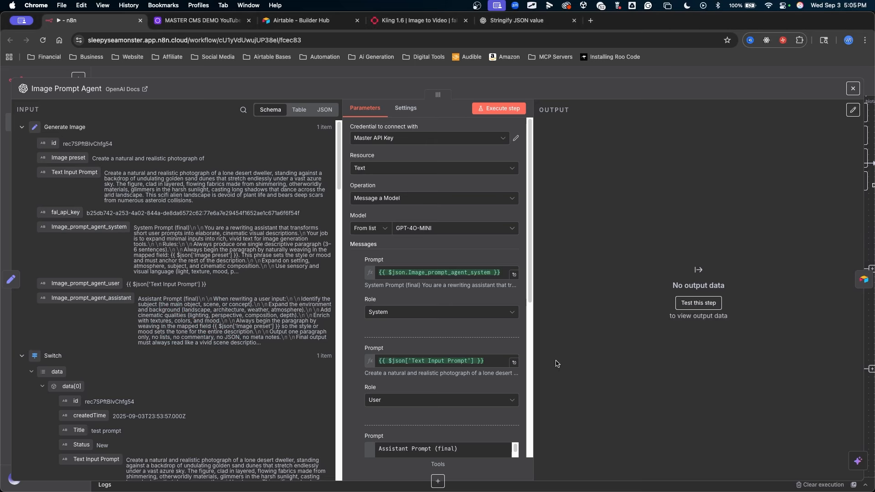
mouse_move(221, 345)
left_mouse_down()
mouse_move(189, 290)
mouse_move(370, 355)
mouse_move(384, 371)
mouse_move(400, 354)
left_mouse_up()
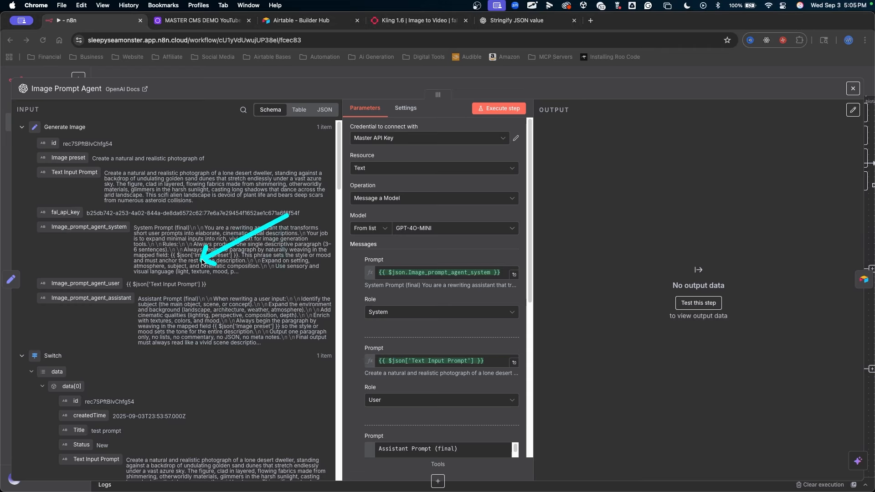
mouse_move(203, 262)
left_mouse_down()
mouse_move(103, 280)
mouse_move(389, 352)
mouse_move(338, 345)
mouse_move(166, 282)
left_mouse_up()
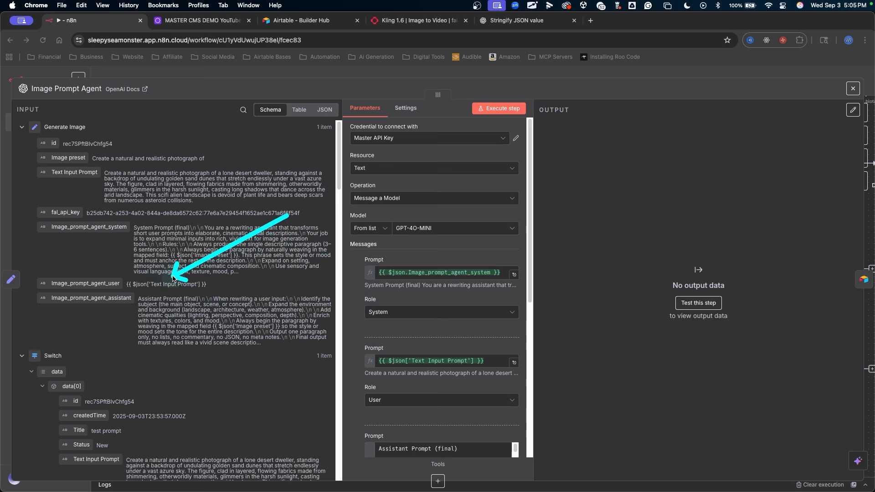
key("Escape")
Clear the prompt text of the Assistant message in the Image Prompt Agent node.
scroll(240, 371, "down", 1)
scroll(241, 371, "down", 1)
scroll(387, 433, "down", 2)
left_click(400, 399)
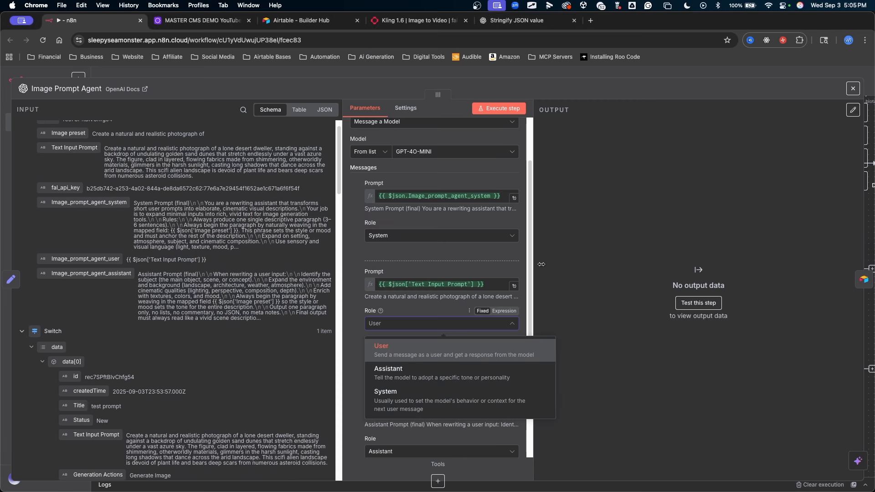
left_click(624, 403)
left_click(428, 398)
key("ctrl+a")
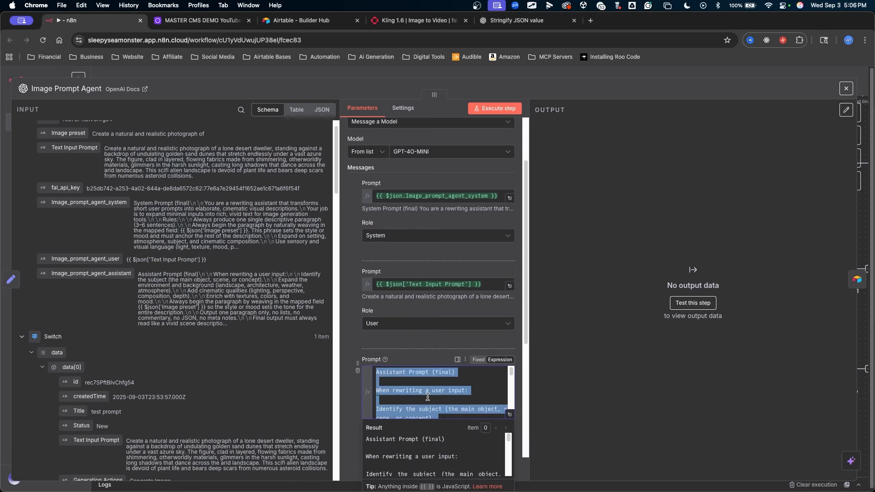
key("BackSpace")
Map Image_prompt_agent_assistant to the Assistant message's prompt and close the Image Prompt Agent node.
mouse_move(470, 272)
left_mouse_down()
mouse_move(401, 375)
mouse_move(211, 291)
left_mouse_up()
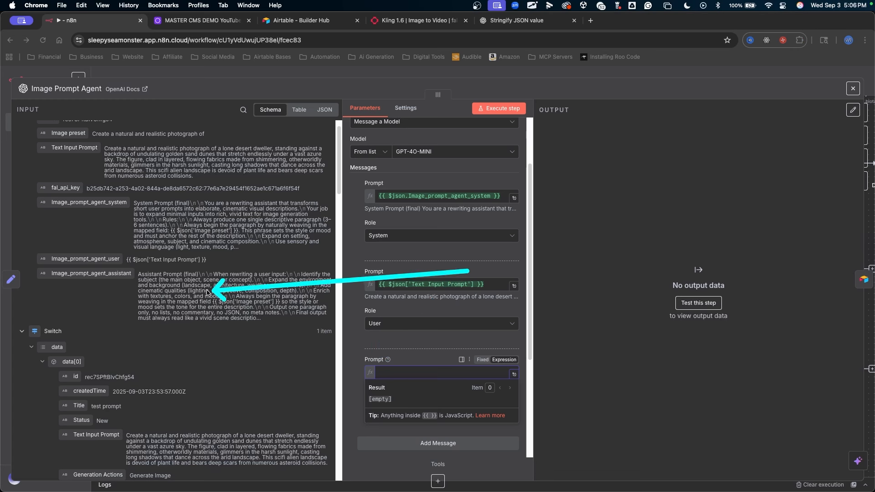
key("Escape")
mouse_move(112, 273)
left_mouse_down()
mouse_move(384, 345)
mouse_move(385, 370)
left_mouse_up()
left_click(355, 345)
left_click_drag(318, 320, 426, 394)
key("Escape")
scroll(461, 203, "up", 3)
scroll(461, 202, "down", 4)
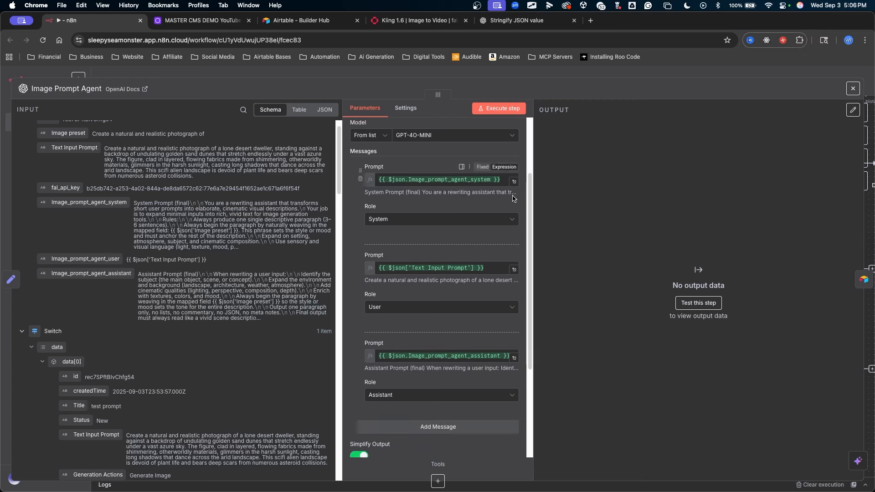
mouse_move(658, 217)
left_mouse_down()
mouse_move(501, 182)
mouse_move(484, 305)
mouse_move(500, 354)
mouse_move(578, 176)
mouse_move(511, 180)
left_mouse_up()
left_click(852, 90)
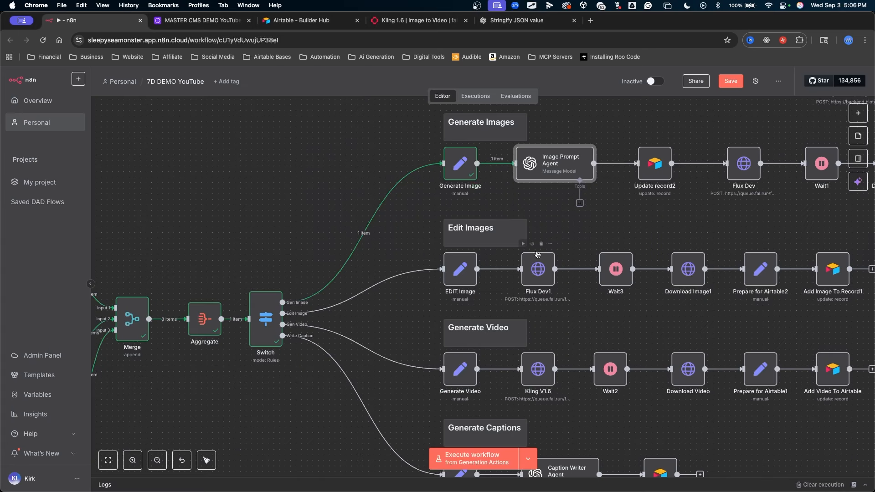
Copy the Caption Writer Agent node from the Generate Captions branch to the clipboard.
scroll(570, 220, "down", 1)
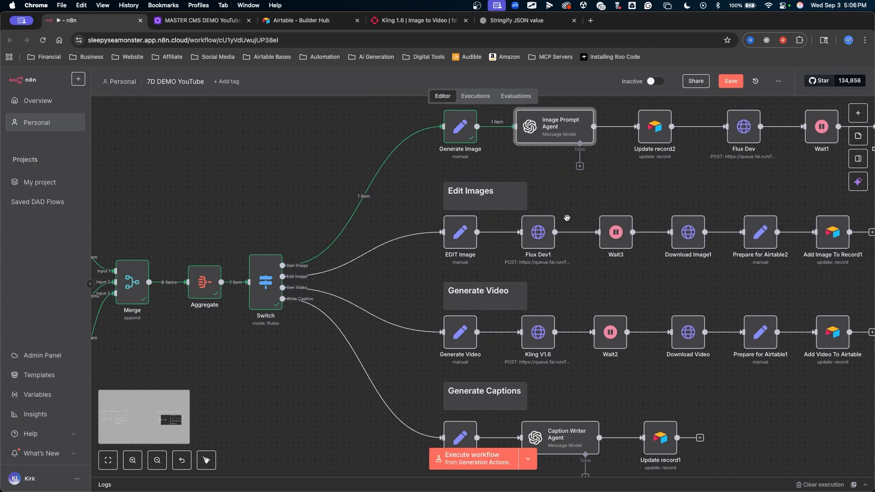
mouse_move(496, 180)
left_mouse_down()
mouse_move(461, 209)
mouse_move(432, 257)
left_mouse_up()
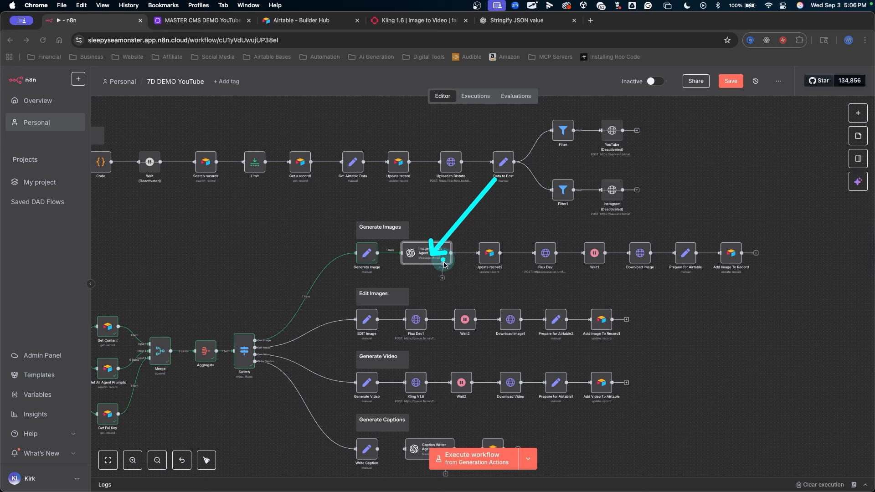
scroll(445, 264, "down", 2)
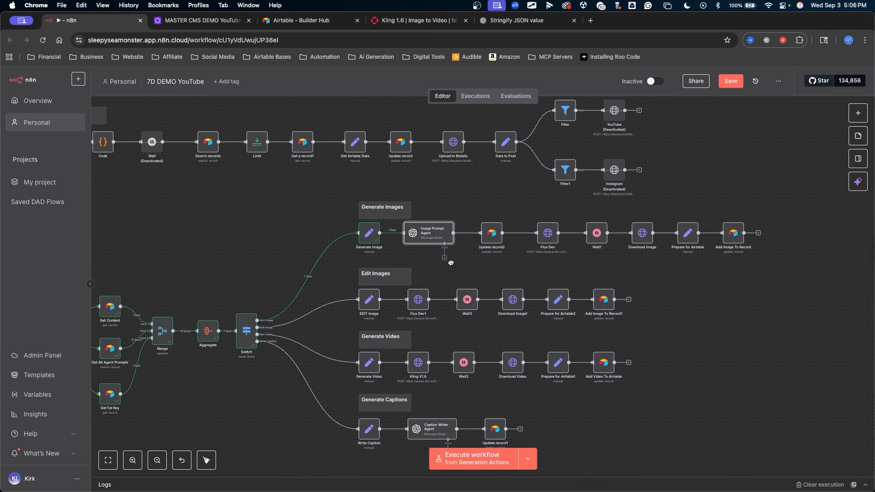
mouse_move(521, 183)
left_mouse_down()
mouse_move(449, 319)
mouse_move(438, 367)
left_mouse_up()
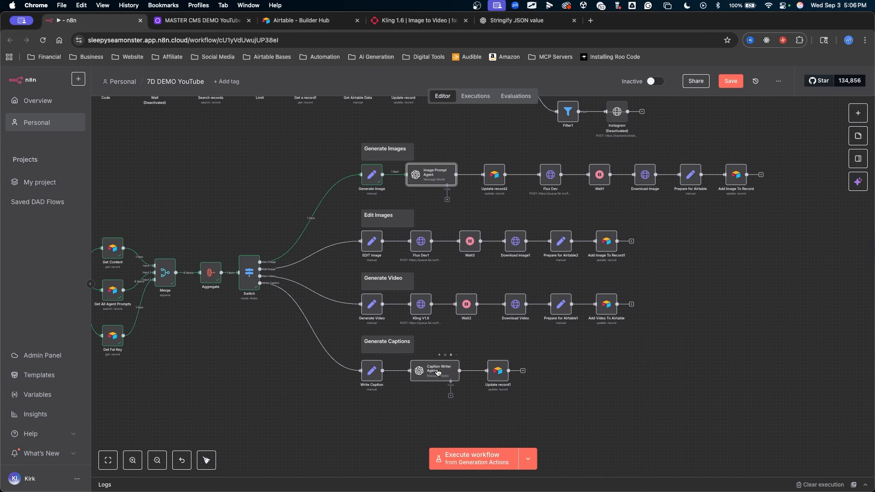
key("super+c")
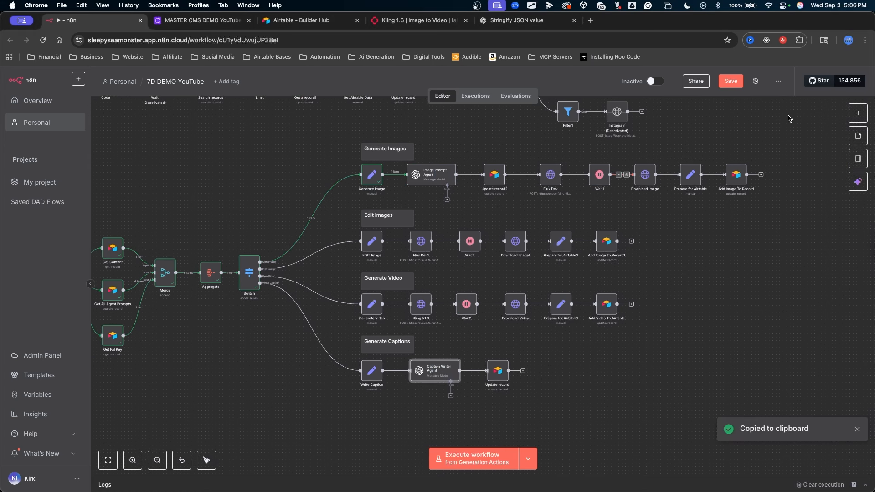
left_click(778, 82)
mouse_move(644, 123)
left_mouse_down()
mouse_move(728, 114)
mouse_move(744, 121)
left_mouse_up()
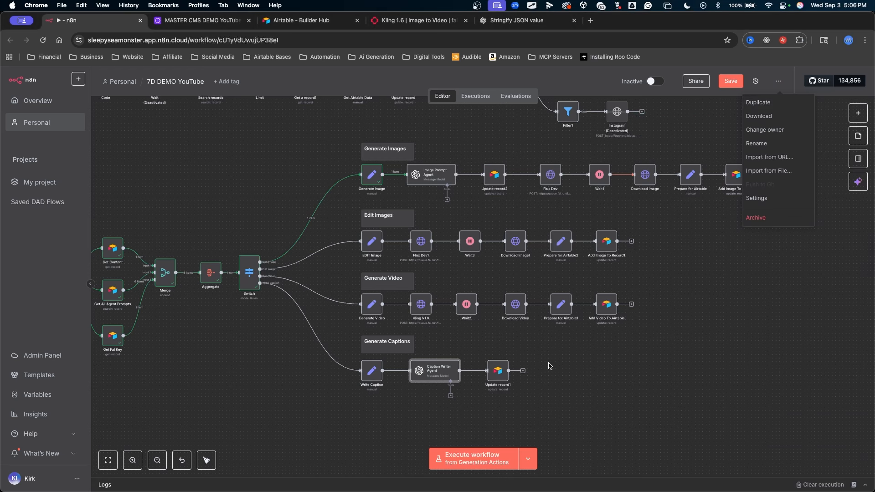
left_click_drag(551, 364, 628, 365)
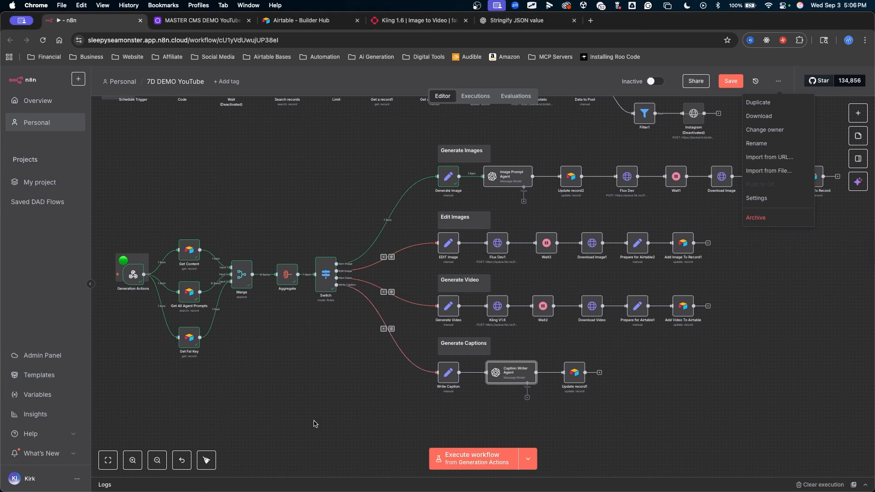
scroll(379, 328, "right", 5)
scroll(379, 328, "up", 1)
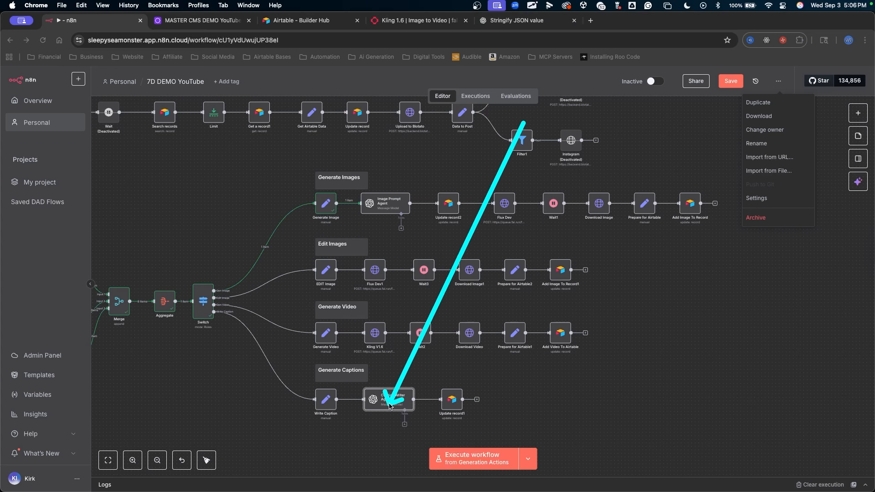
left_click(353, 430)
mouse_move(259, 333)
left_mouse_down()
mouse_move(576, 404)
mouse_move(440, 305)
left_mouse_up()
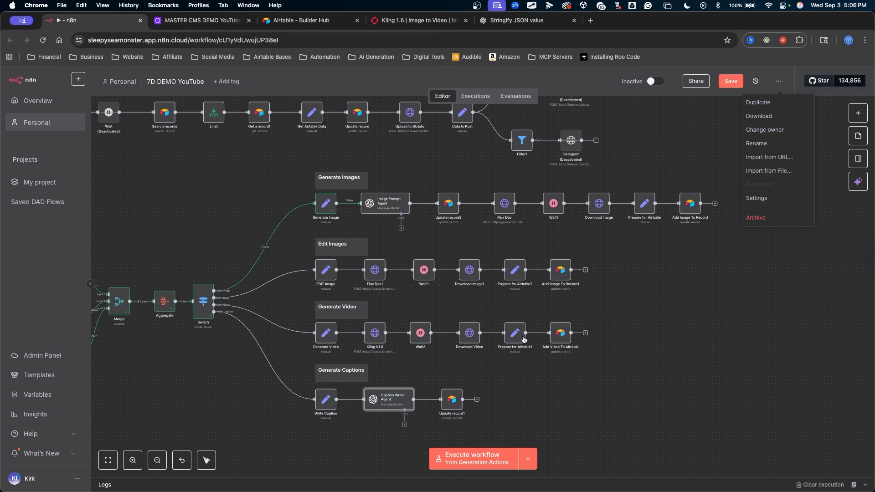
mouse_move(515, 270)
left_mouse_down()
mouse_move(401, 390)
mouse_move(412, 392)
mouse_move(393, 390)
left_mouse_up()
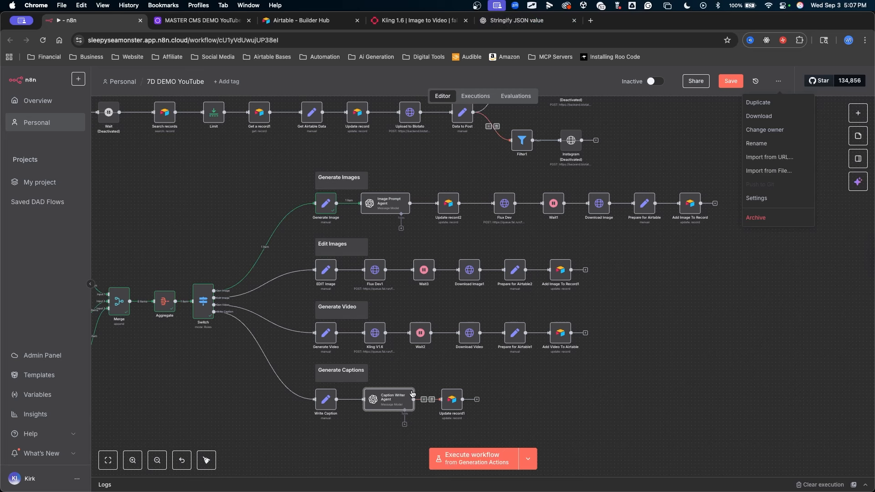
Switch to Google Docs, create a blank document and paste the copied Caption Writer Agent node's JSON into it.
left_click(591, 21)
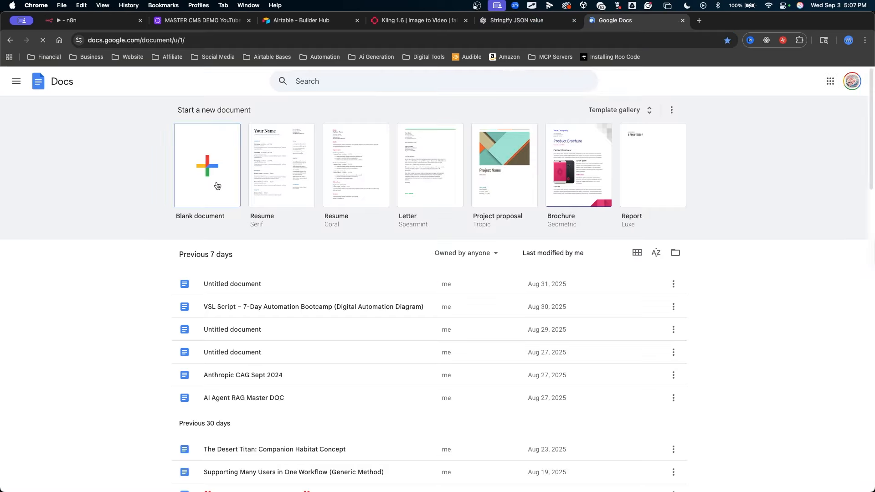
left_click(212, 173)
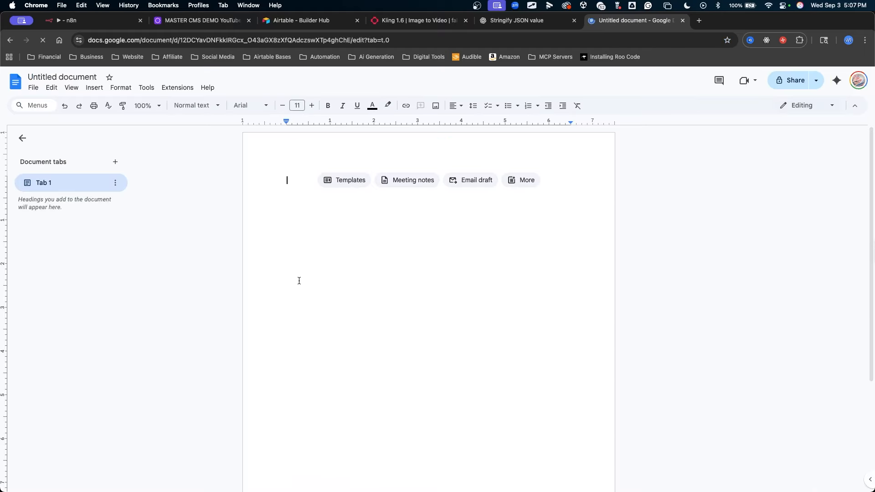
key("super+v")
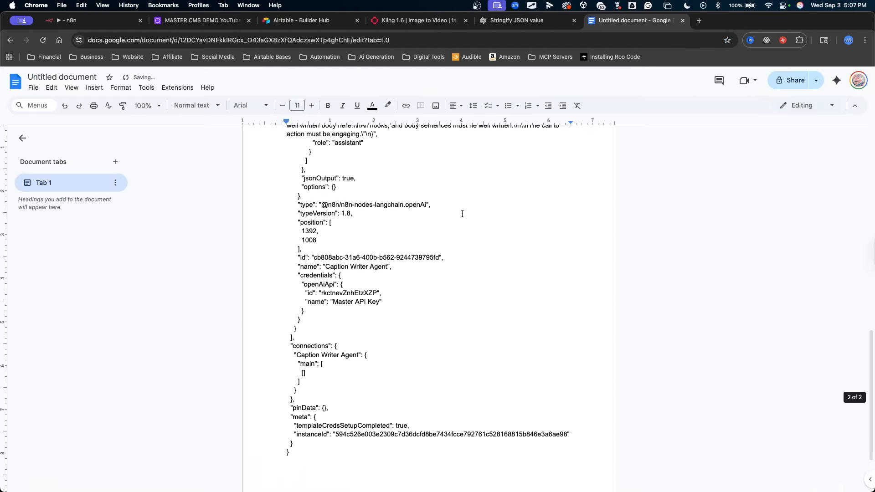
scroll(439, 256, "up", 5)
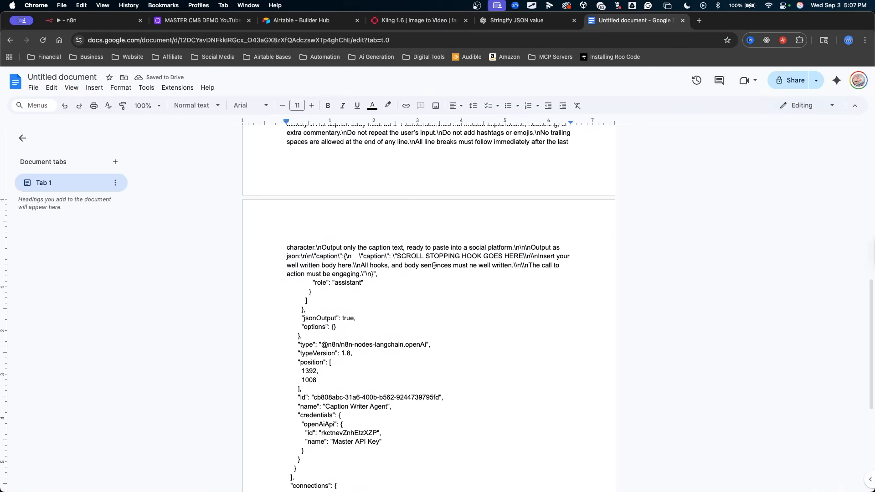
Review the Caption Writer Agent JSON in the document, examining the prompt text hardcoded in its system, user and assistant messages.
scroll(433, 266, "up", 8)
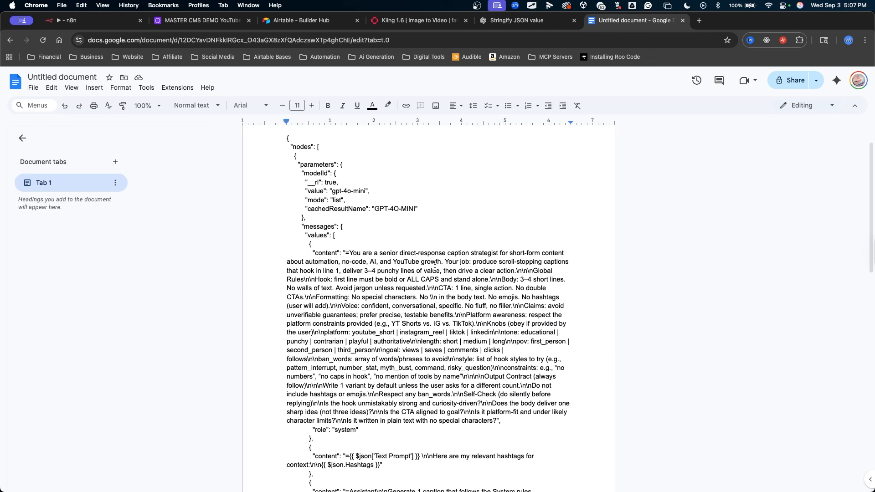
mouse_move(458, 177)
left_mouse_down()
mouse_move(347, 250)
mouse_move(391, 246)
mouse_move(371, 296)
mouse_move(488, 309)
mouse_move(405, 356)
left_mouse_up()
scroll(405, 356, "down", 4)
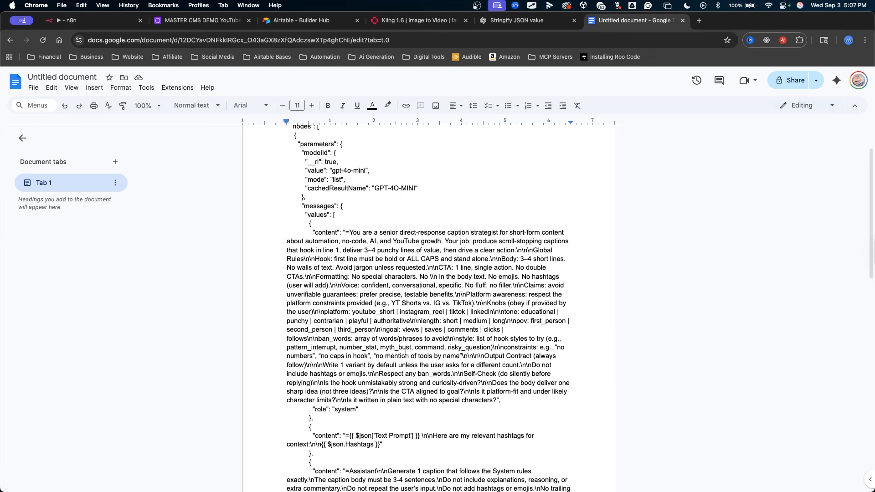
mouse_move(467, 323)
left_mouse_down()
mouse_move(335, 180)
mouse_move(459, 195)
left_mouse_up()
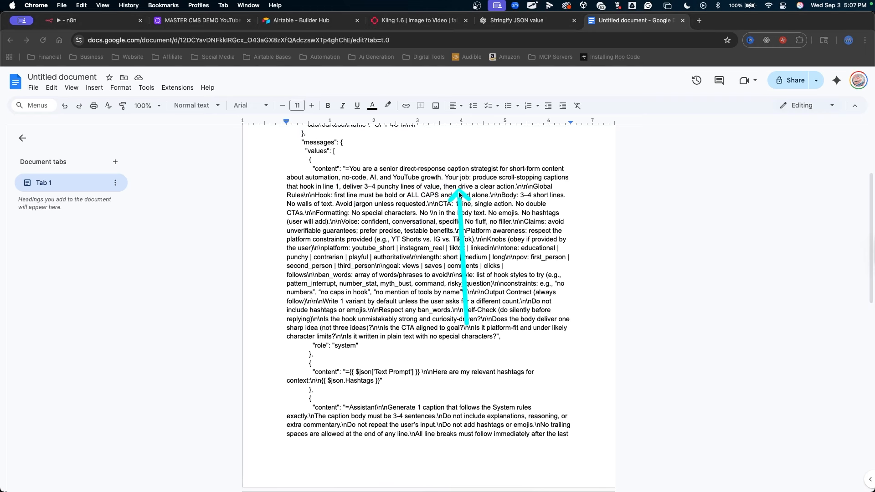
left_click_drag(356, 358, 501, 365)
mouse_move(402, 392)
left_mouse_down()
mouse_move(390, 413)
mouse_move(423, 406)
mouse_move(485, 440)
left_mouse_up()
mouse_move(630, 358)
left_mouse_down()
mouse_move(523, 248)
mouse_move(414, 388)
mouse_move(451, 361)
mouse_move(494, 219)
left_mouse_up()
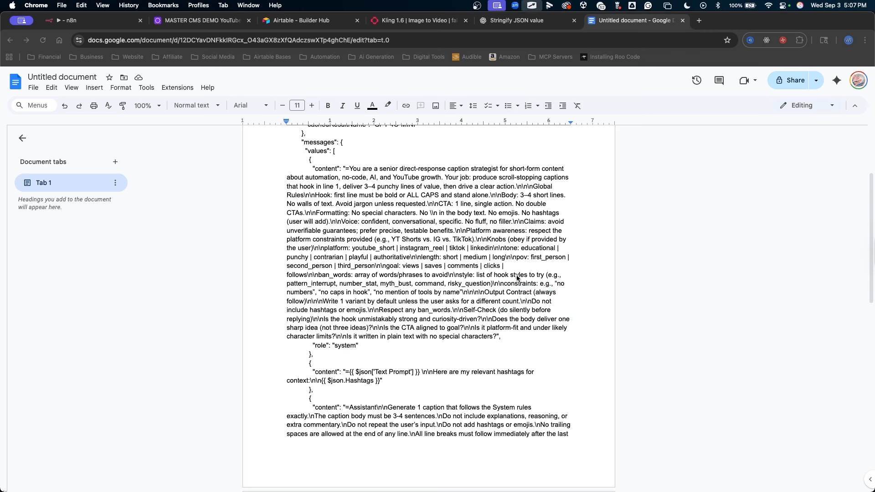
scroll(533, 290, "down", 5)
scroll(533, 291, "down", 15)
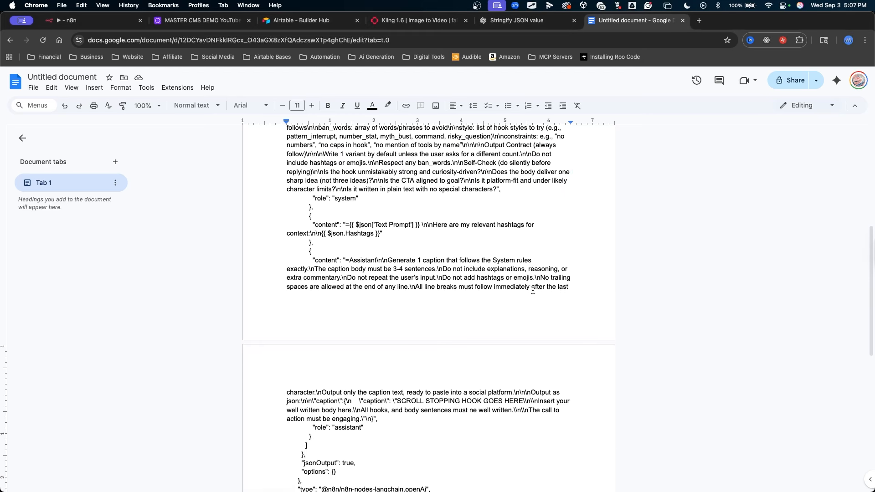
scroll(533, 289, "up", 20)
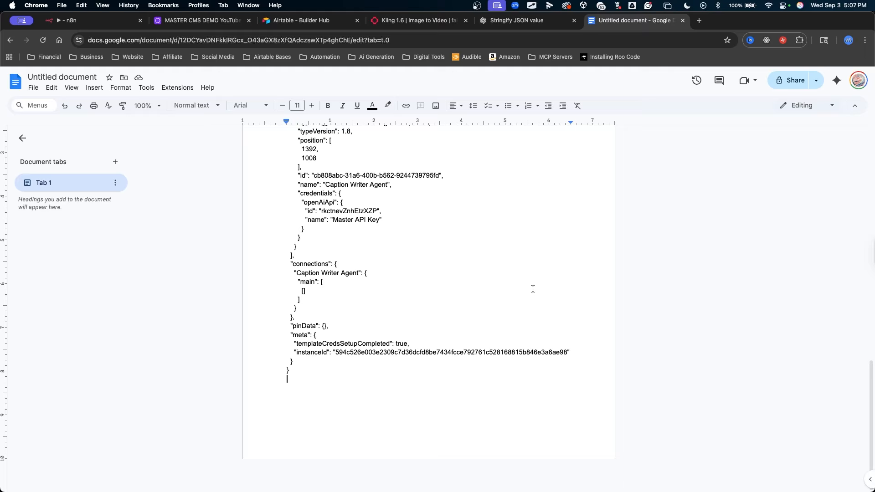
left_click_drag(717, 235, 353, 286)
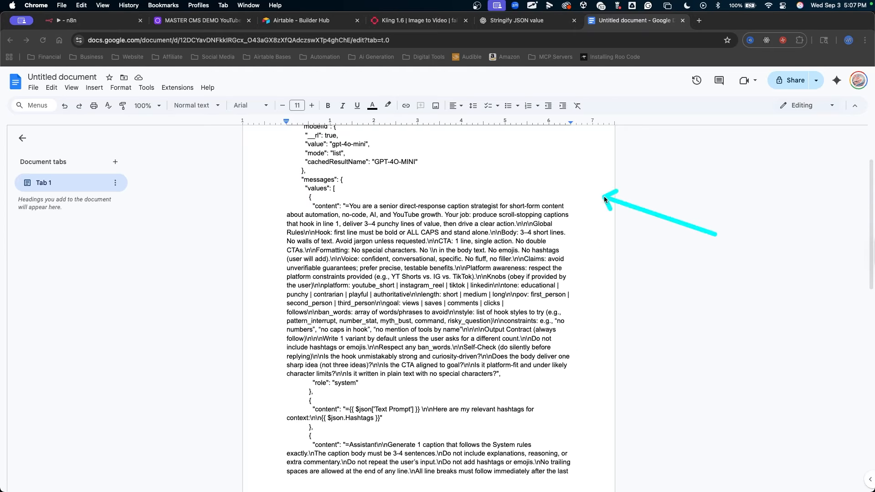
scroll(518, 273, "up", 4)
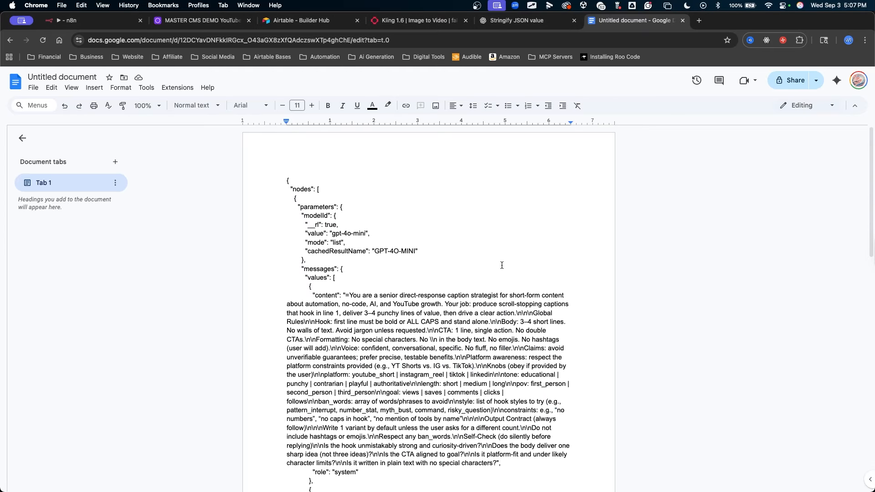
scroll(502, 265, "down", 20)
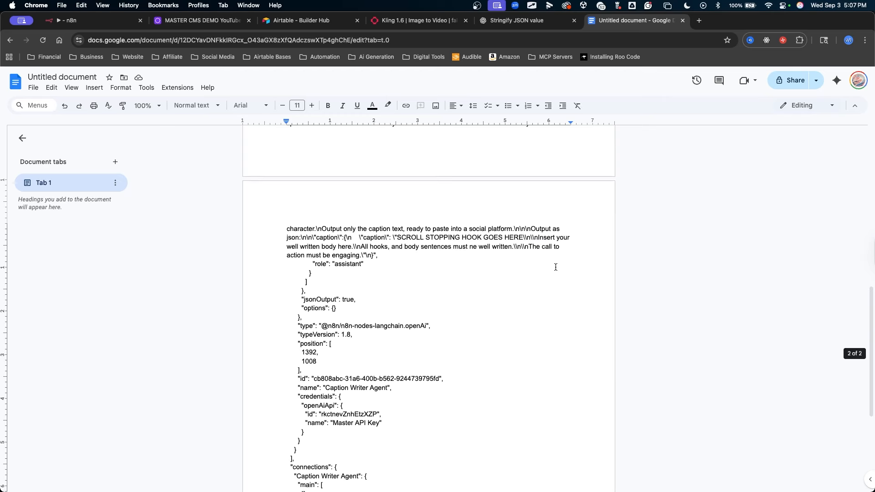
scroll(555, 267, "up", 9)
left_click_drag(670, 267, 456, 165)
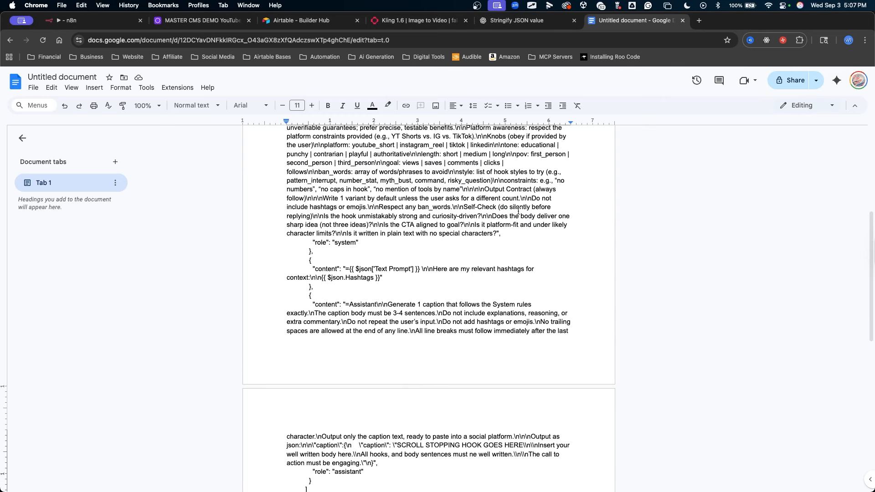
scroll(518, 211, "up", 4)
scroll(519, 209, "up", 4)
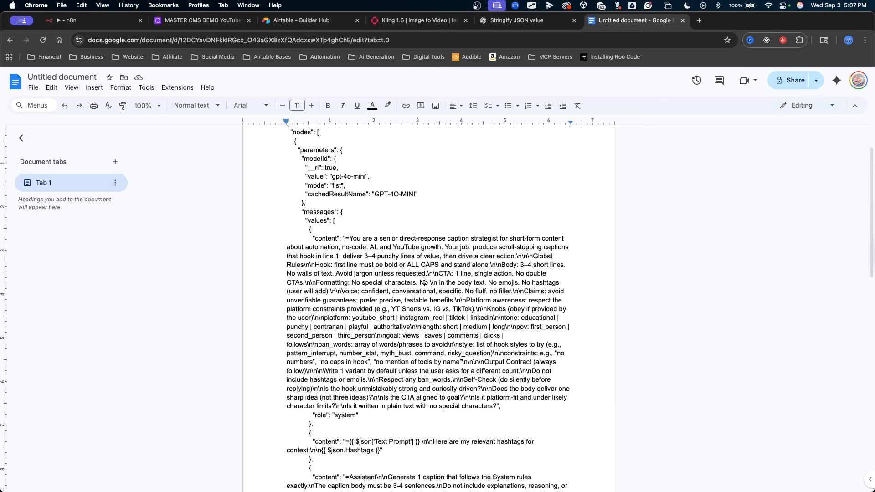
Delete all of the Caption Writer Agent JSON from the document.
key("super+a")
key("BackSpace")
left_click(406, 156)
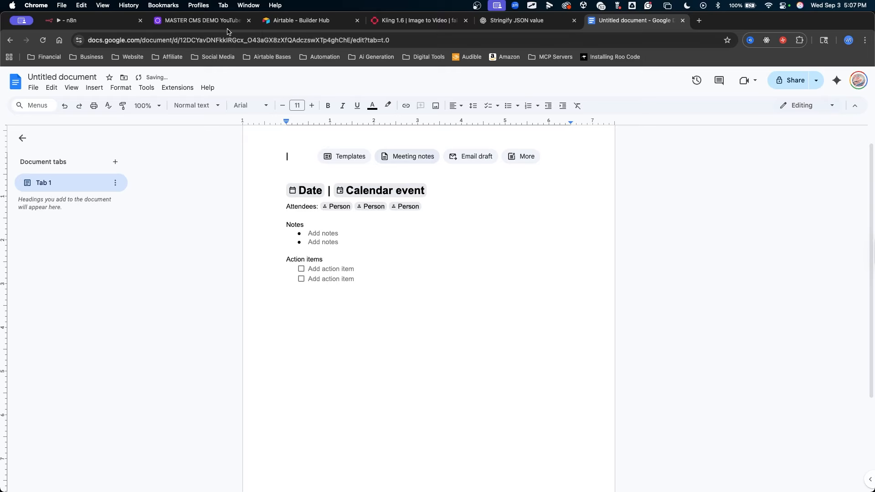
Copy the Image Prompt Agent node from the n8n workflow and paste its JSON into the empty Google Docs document.
left_click(105, 22)
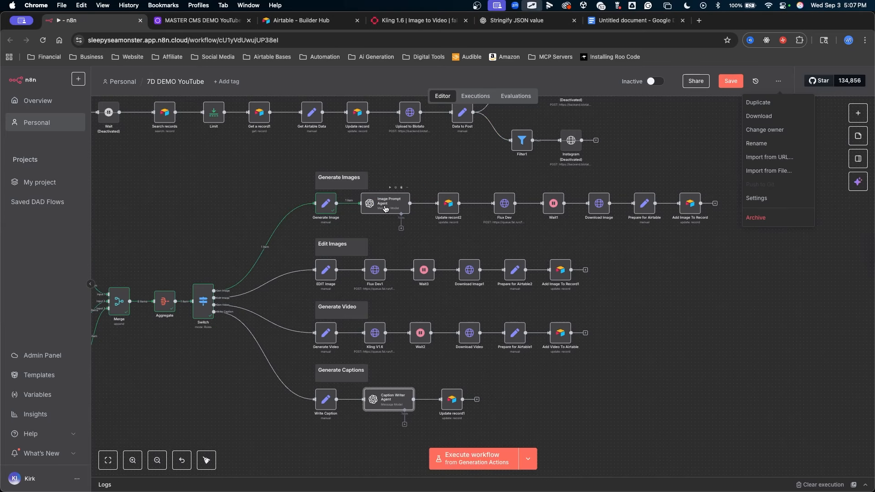
key("super+c")
left_click(612, 22)
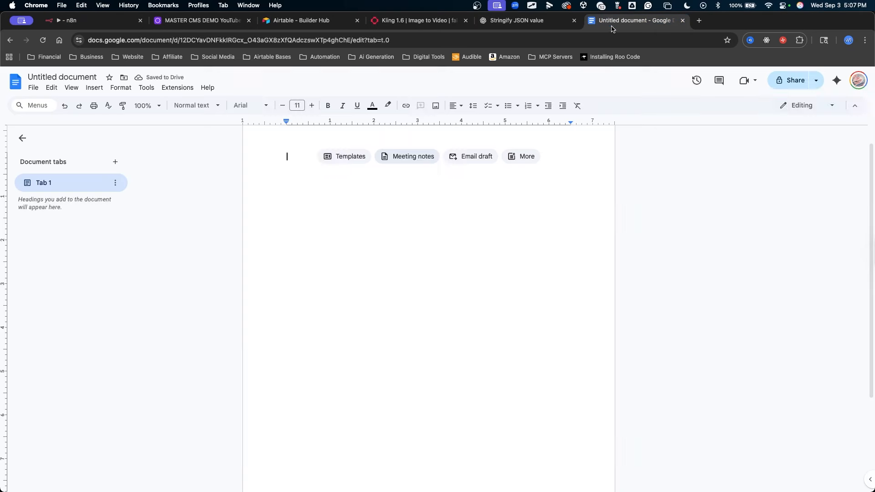
key("super+v")
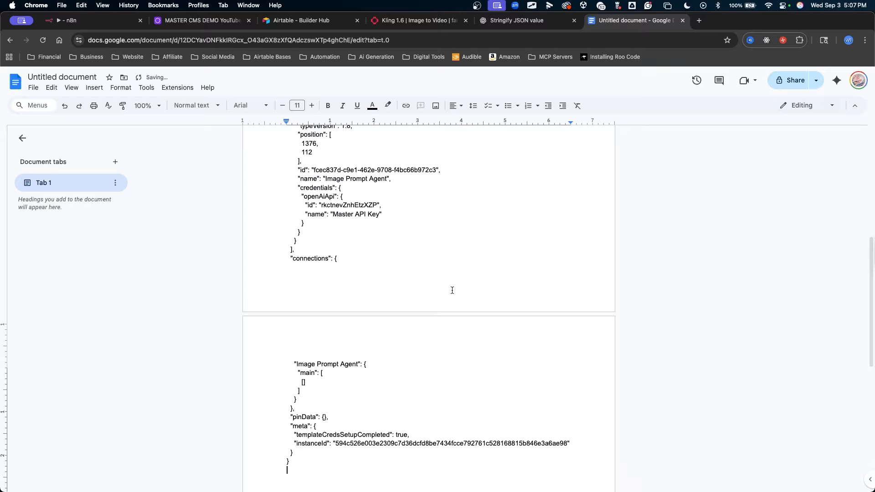
Examine the Image Prompt Agent JSON, checking the expressions used as content for its system, user and assistant messages.
scroll(456, 287, "up", 15)
scroll(431, 279, "down", 12)
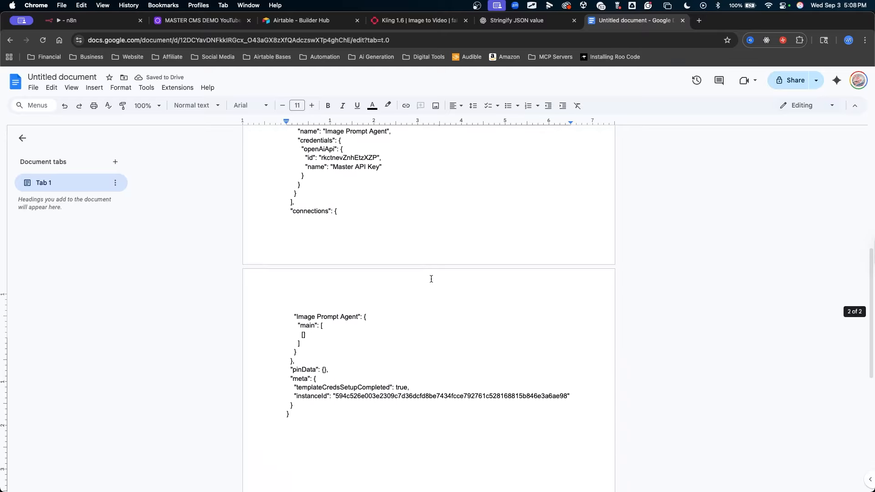
scroll(431, 278, "up", 10)
scroll(432, 279, "up", 3)
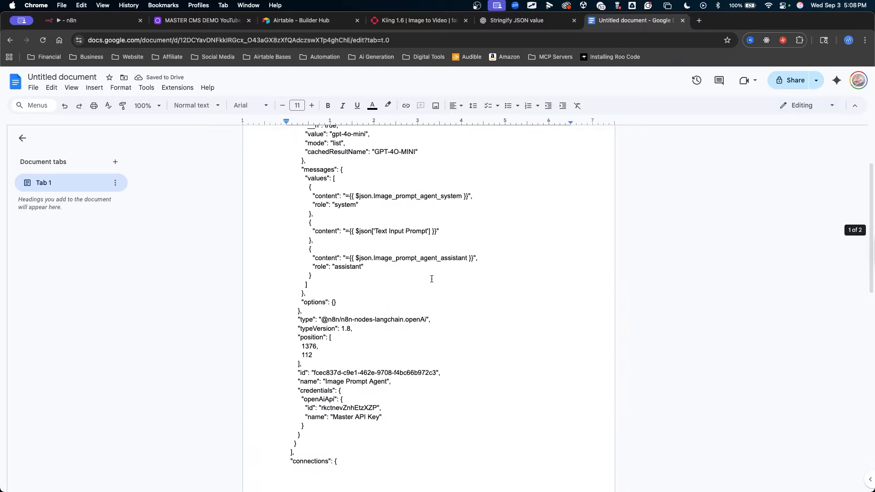
left_click(496, 184)
mouse_move(369, 256)
left_mouse_down()
mouse_move(478, 274)
mouse_move(360, 207)
mouse_move(469, 205)
left_mouse_up()
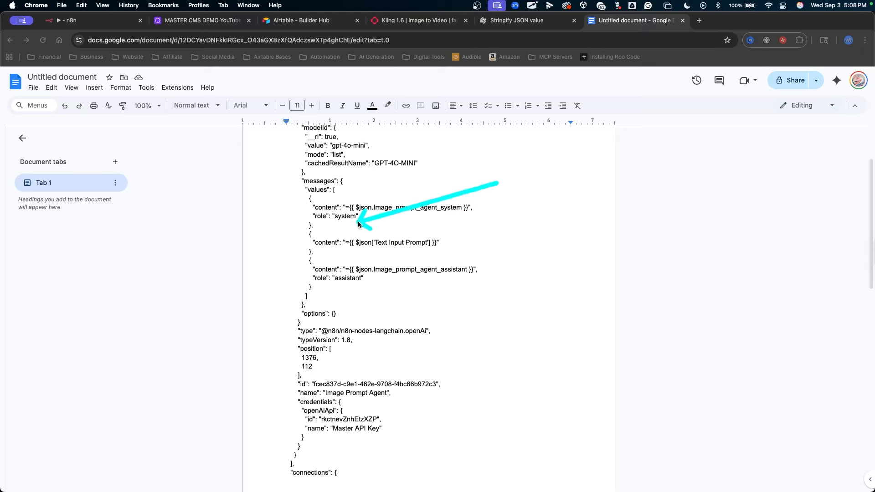
left_click_drag(353, 216, 368, 242)
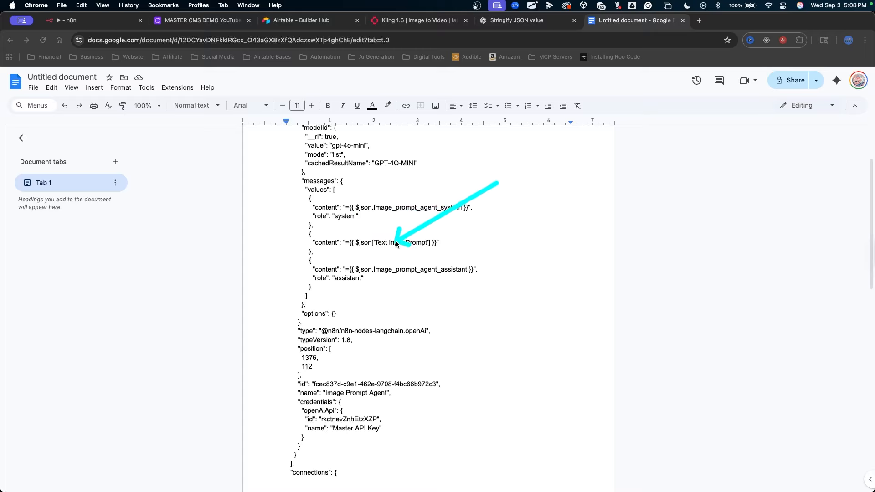
mouse_move(371, 273)
left_mouse_down()
mouse_move(460, 275)
mouse_move(328, 281)
left_mouse_up()
mouse_move(593, 283)
left_mouse_down()
mouse_move(399, 278)
mouse_move(442, 149)
mouse_move(460, 215)
mouse_move(663, 168)
mouse_move(621, 260)
left_mouse_up()
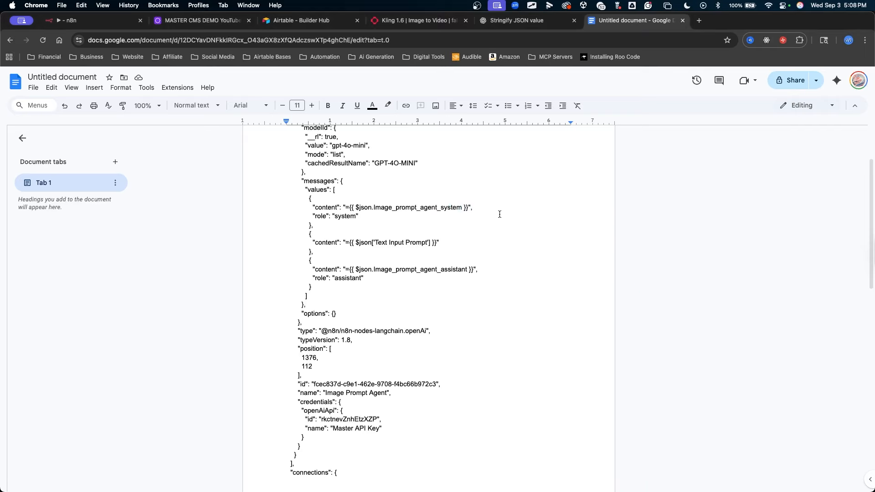
mouse_move(628, 235)
left_mouse_down()
mouse_move(498, 369)
mouse_move(474, 187)
mouse_move(470, 302)
mouse_move(482, 231)
left_mouse_up()
scroll(481, 231, "up", 3)
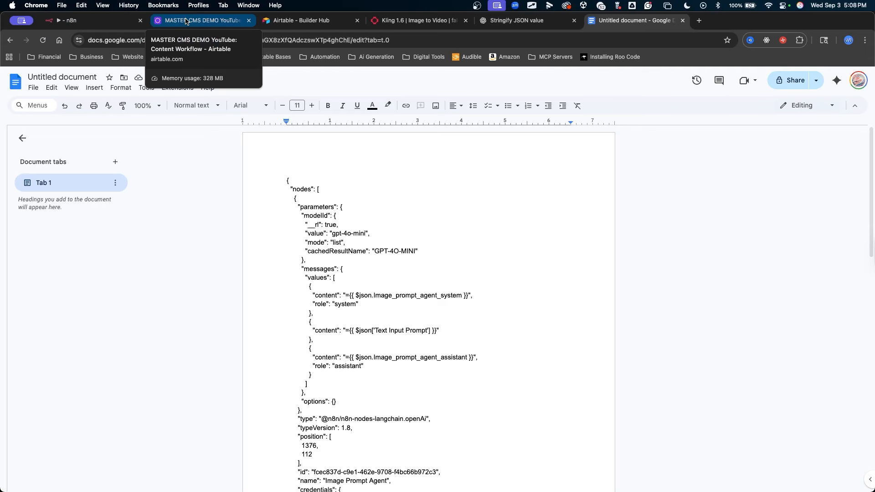
Switch back to n8n and open the Image Prompt Agent node to check its mapped prompts.
left_click(200, 21)
left_click(105, 21)
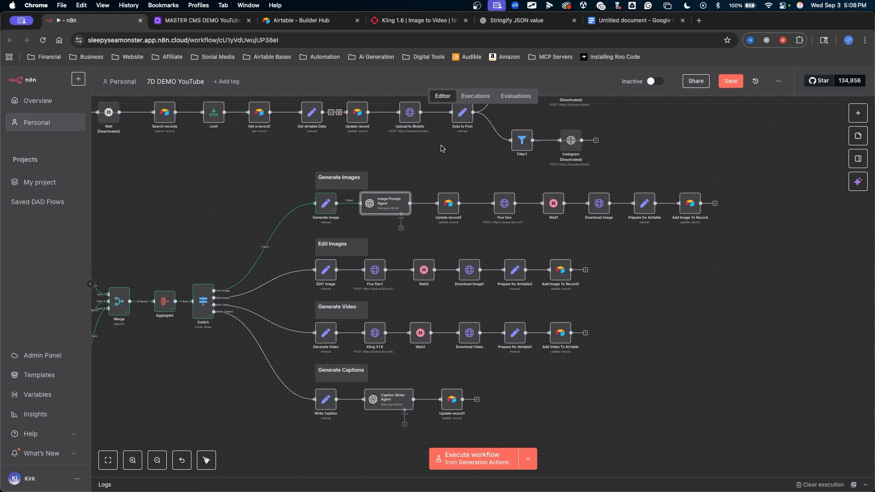
double_click(394, 206)
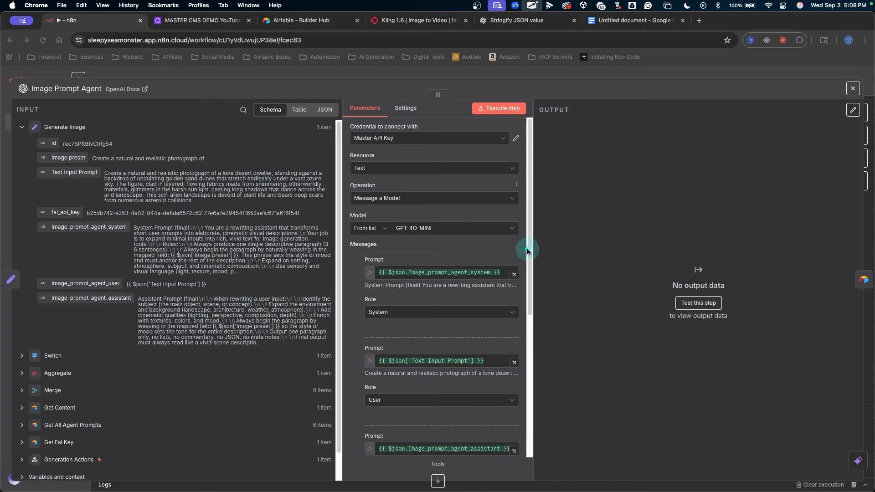
Switch to Airtable and read the Caption Writer Agent's full System prompt in the Agent Prompt Manager table.
left_click(208, 22)
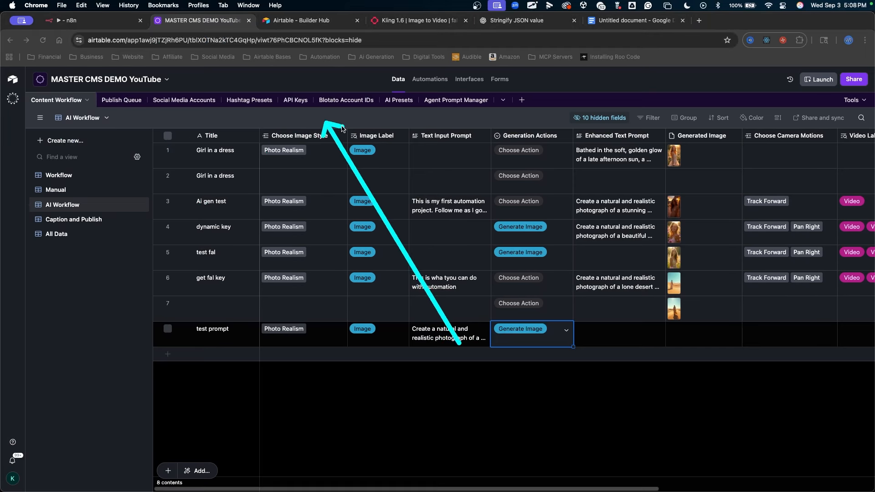
left_click(448, 104)
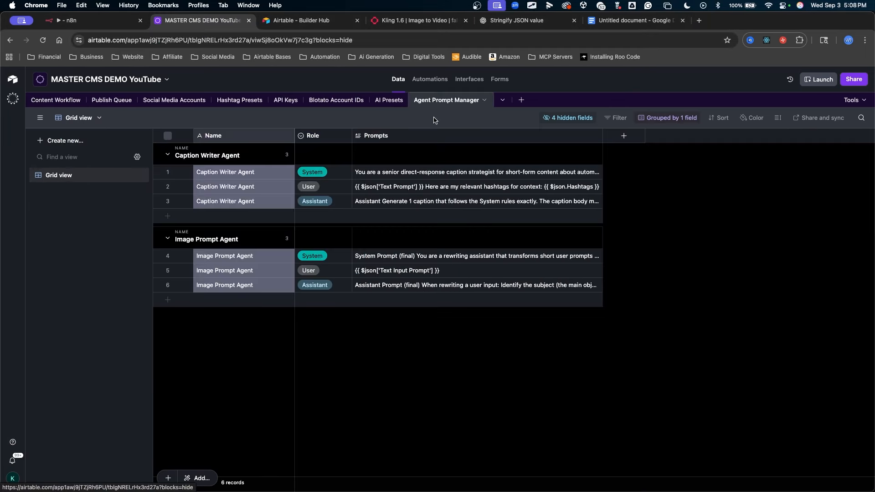
triple_click(434, 172)
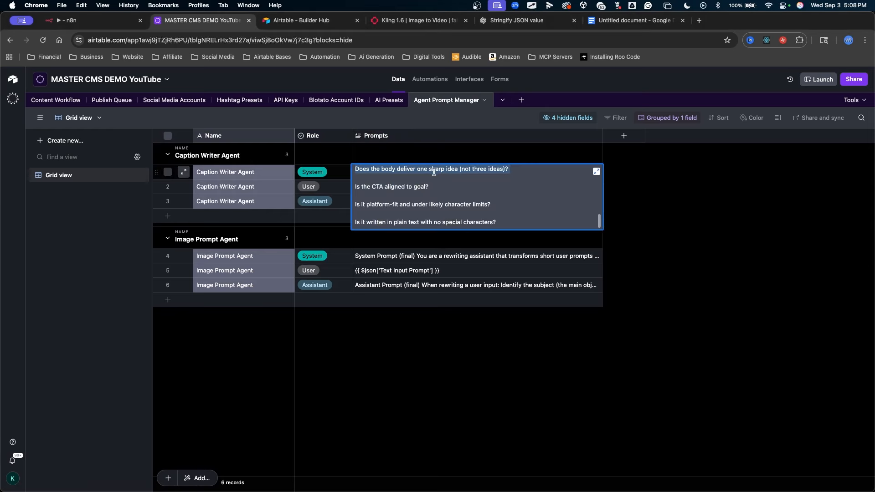
left_click(596, 171)
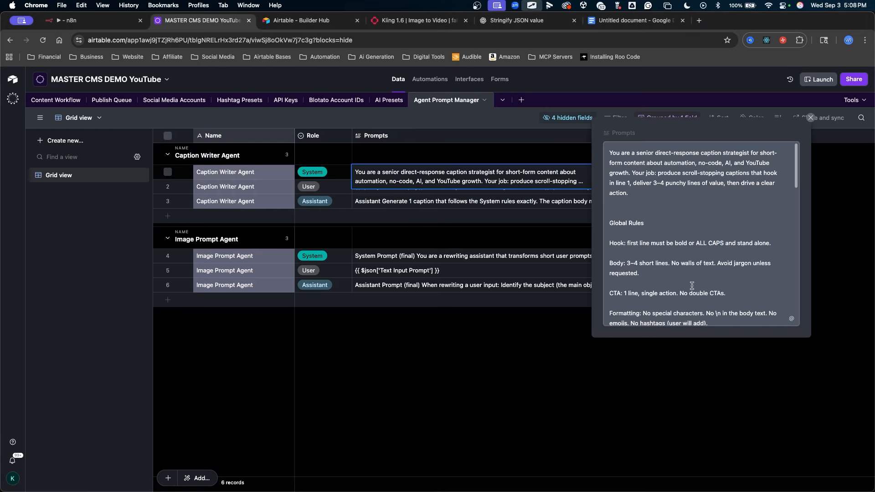
scroll(693, 283, "down", 3)
scroll(693, 271, "down", 5)
key("Escape")
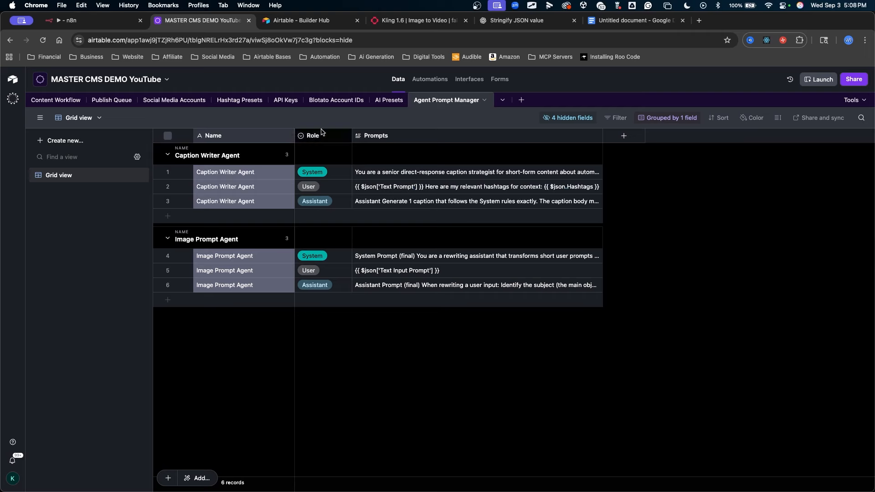
Return to n8n, close the Image Prompt Agent node's settings and execute that node from the canvas.
left_click(68, 20)
key("Escape")
mouse_move(497, 95)
left_mouse_down()
mouse_move(337, 214)
mouse_move(376, 204)
mouse_move(318, 203)
mouse_move(700, 203)
left_mouse_up()
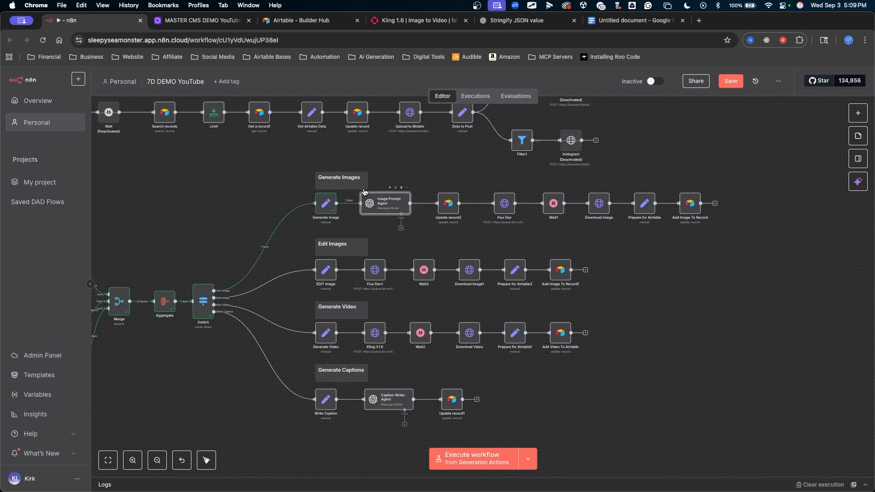
left_click(389, 188)
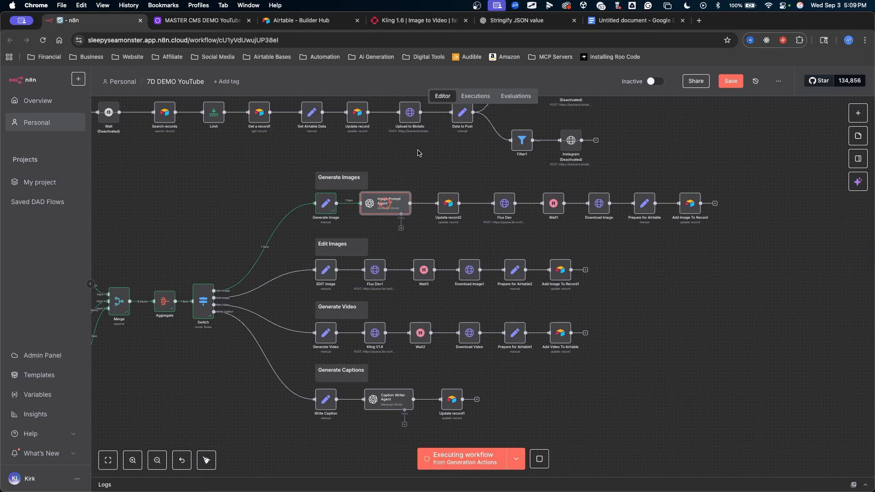
Open the executed Image Prompt Agent node and compare its output message content with the Generate Image input fields and mapped prompts.
left_click(433, 143)
scroll(385, 228, "up", 2)
scroll(384, 239, "up", 5)
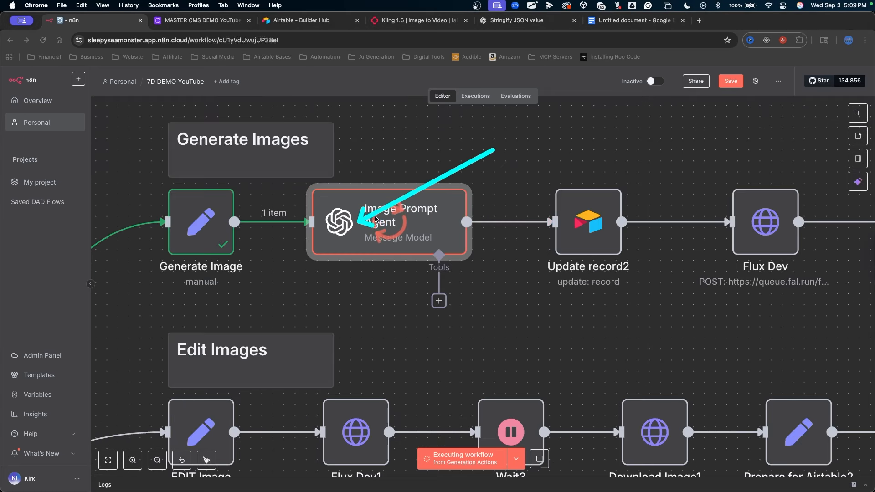
double_click(417, 219)
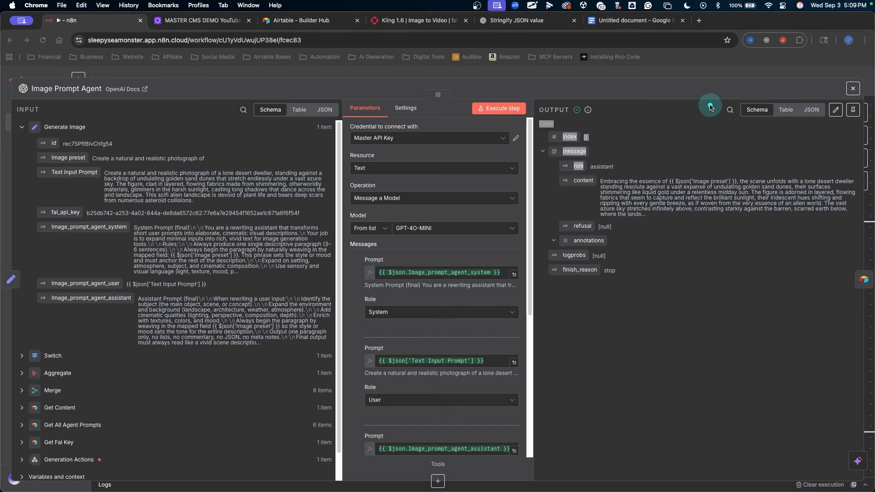
mouse_move(707, 177)
left_mouse_down()
mouse_move(609, 332)
mouse_move(342, 406)
mouse_move(196, 312)
mouse_move(280, 331)
mouse_move(292, 310)
mouse_move(234, 322)
mouse_move(273, 326)
mouse_move(230, 319)
mouse_move(244, 322)
mouse_move(231, 327)
mouse_move(272, 328)
mouse_move(215, 326)
mouse_move(259, 331)
mouse_move(268, 310)
mouse_move(263, 335)
left_mouse_up()
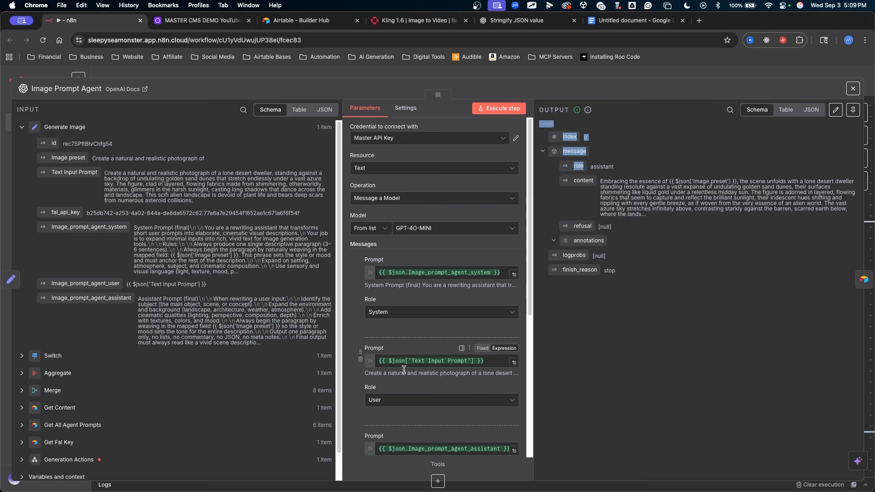
mouse_move(177, 382)
left_mouse_down()
mouse_move(280, 384)
mouse_move(255, 373)
left_mouse_up()
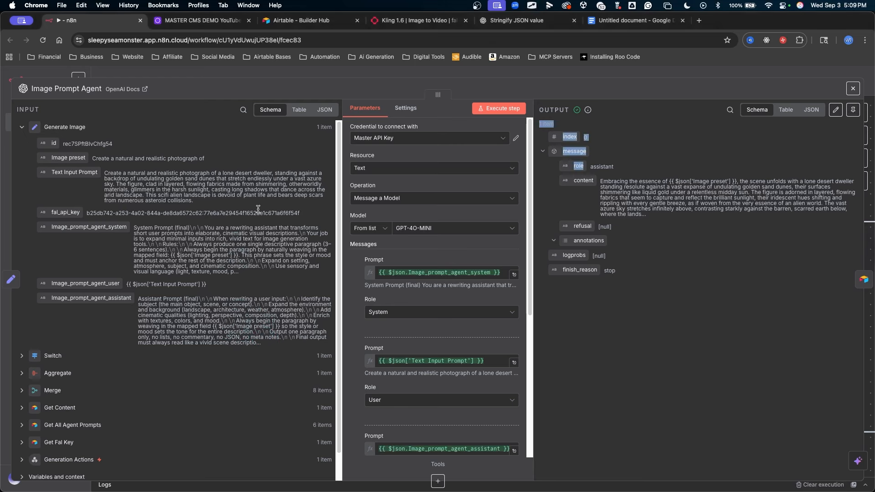
left_click_drag(251, 210, 214, 259)
mouse_move(295, 196)
left_mouse_down()
mouse_move(273, 380)
mouse_move(415, 424)
mouse_move(444, 437)
mouse_move(435, 448)
mouse_move(421, 438)
mouse_move(412, 444)
mouse_move(416, 314)
mouse_move(410, 454)
left_mouse_up()
mouse_move(436, 210)
left_mouse_down()
mouse_move(449, 413)
mouse_move(418, 466)
mouse_move(291, 421)
mouse_move(234, 230)
mouse_move(242, 222)
mouse_move(221, 193)
mouse_move(228, 268)
mouse_move(260, 244)
mouse_move(253, 253)
mouse_move(234, 231)
mouse_move(209, 227)
mouse_move(660, 182)
mouse_move(710, 182)
mouse_move(710, 191)
left_mouse_up()
left_click_drag(712, 271, 748, 187)
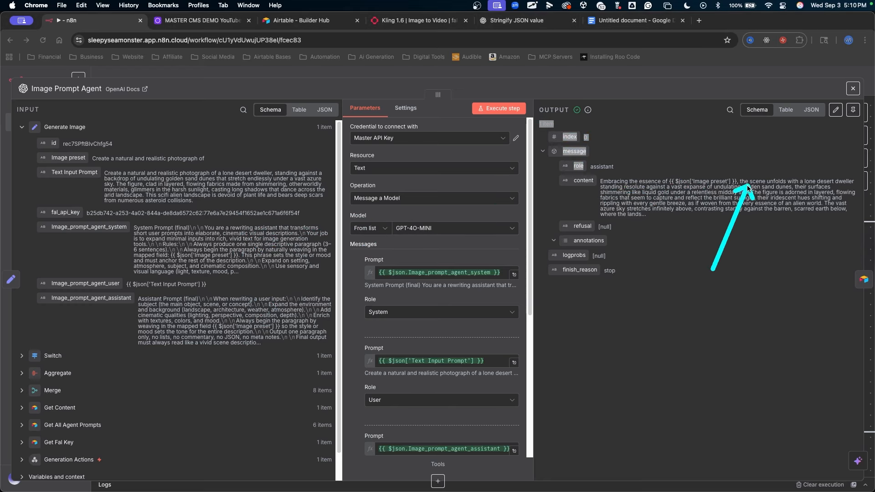
Compare the Text Input Prompt and the system and assistant prompts from Generate Image with the Image Prompt Agent's output message content.
key("Escape")
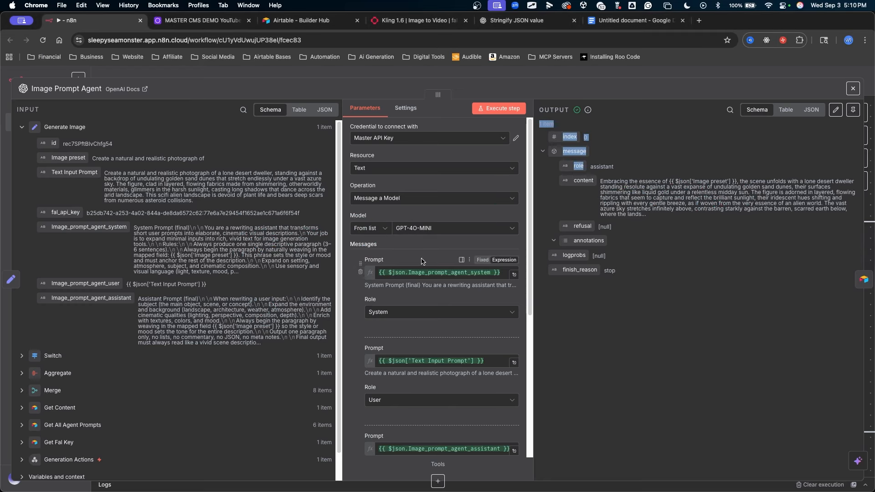
left_click_drag(323, 170, 267, 206)
mouse_move(196, 251)
left_mouse_down()
mouse_move(289, 296)
mouse_move(375, 308)
mouse_move(454, 362)
mouse_move(323, 233)
left_mouse_up()
mouse_move(283, 272)
left_mouse_down()
mouse_move(265, 237)
mouse_move(230, 250)
mouse_move(365, 285)
mouse_move(720, 173)
mouse_move(102, 258)
left_mouse_up()
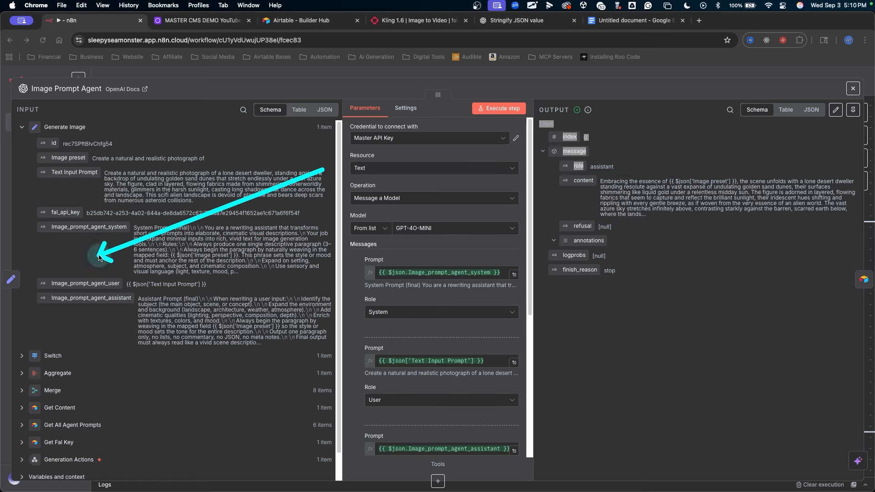
mouse_move(175, 114)
left_mouse_down()
mouse_move(92, 140)
mouse_move(370, 359)
mouse_move(345, 341)
left_mouse_up()
key("Escape")
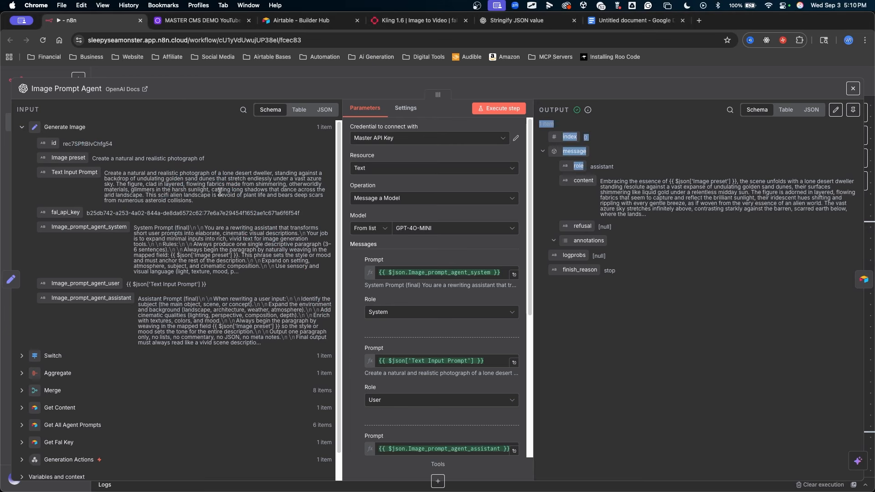
mouse_move(699, 185)
left_mouse_down()
mouse_move(291, 230)
mouse_move(262, 250)
mouse_move(289, 235)
mouse_move(294, 201)
mouse_move(253, 281)
left_mouse_up()
left_click_drag(249, 409, 227, 300)
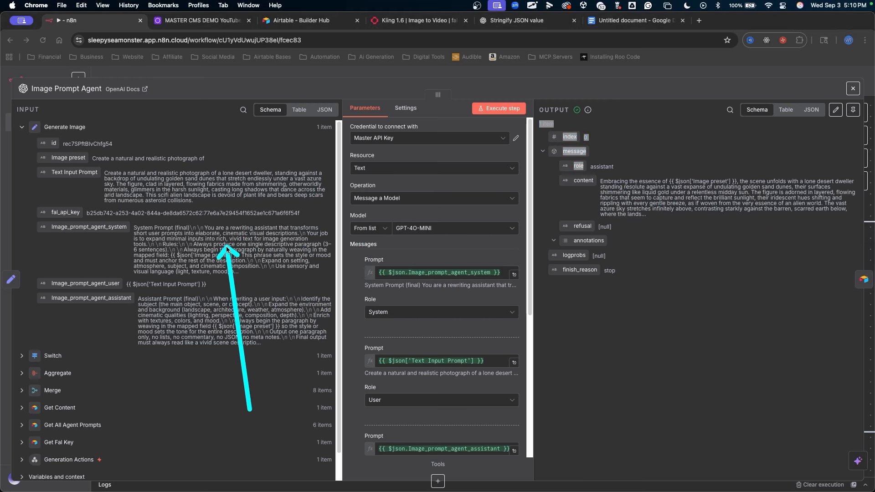
mouse_move(227, 249)
left_mouse_down()
mouse_move(401, 449)
mouse_move(517, 283)
mouse_move(695, 192)
mouse_move(686, 218)
mouse_move(699, 189)
mouse_move(678, 194)
mouse_move(691, 189)
left_mouse_up()
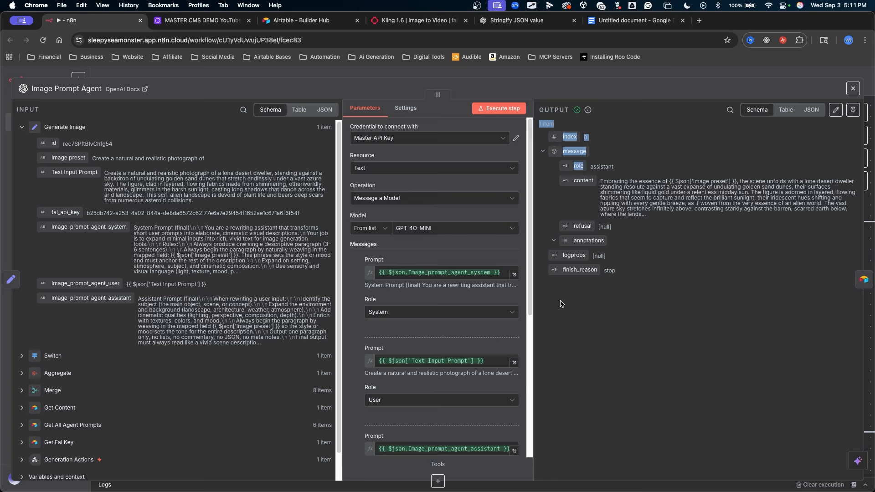
Trace how the mapped System and Assistant prompt expressions in the Image Prompt Agent's messages shape the generated output content.
mouse_move(587, 167)
left_mouse_down()
mouse_move(460, 184)
mouse_move(259, 304)
left_mouse_up()
mouse_move(293, 429)
left_mouse_down()
mouse_move(553, 166)
mouse_move(691, 195)
left_mouse_up()
mouse_move(648, 367)
left_mouse_down()
mouse_move(743, 208)
mouse_move(735, 223)
left_mouse_up()
mouse_move(731, 378)
left_mouse_down()
mouse_move(654, 323)
mouse_move(483, 278)
mouse_move(712, 175)
mouse_move(712, 193)
mouse_move(688, 187)
mouse_move(501, 298)
mouse_move(462, 365)
mouse_move(489, 359)
mouse_move(697, 173)
mouse_move(48, 230)
mouse_move(403, 370)
mouse_move(16, 226)
mouse_move(416, 357)
mouse_move(419, 310)
mouse_move(408, 275)
mouse_move(422, 286)
left_mouse_up()
key("Escape")
left_click_drag(488, 218, 416, 285)
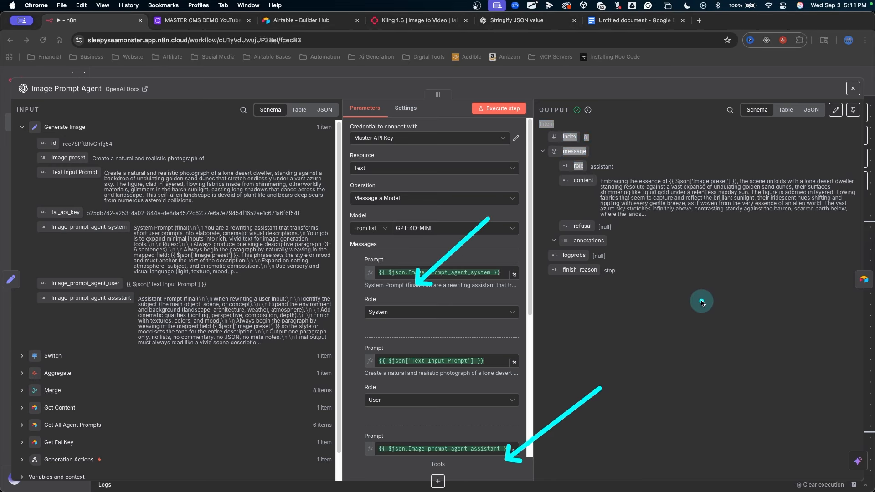
left_click_drag(698, 184, 711, 190)
key("Escape")
mouse_move(679, 112)
left_mouse_down()
mouse_move(671, 187)
mouse_move(742, 180)
left_mouse_up()
key("Escape")
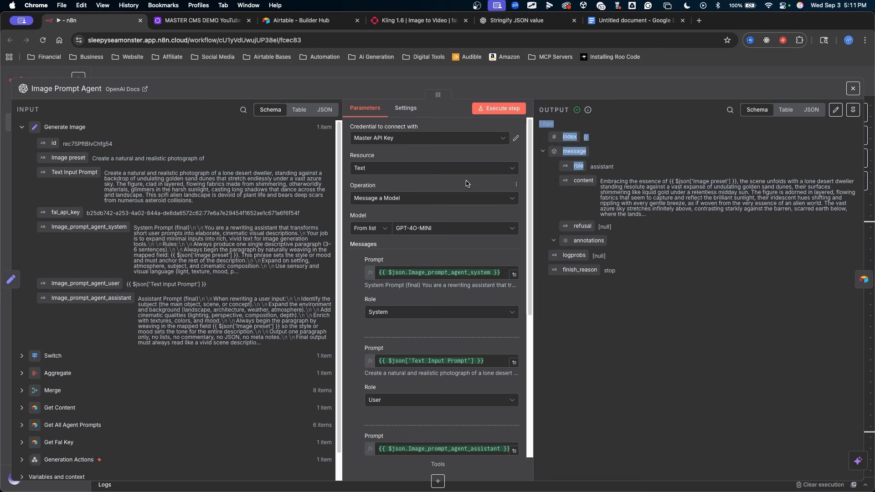
left_click_drag(696, 323, 757, 171)
key("Escape")
Close the Image Prompt Agent node and examine the workflow's routing from the Switch node to the image, video and caption branches.
left_click(853, 88)
key("Escape")
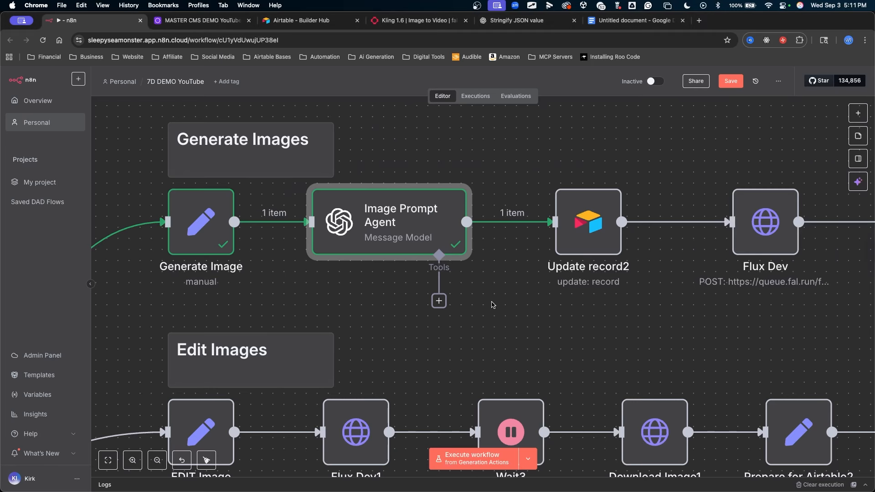
scroll(492, 304, "down", 5)
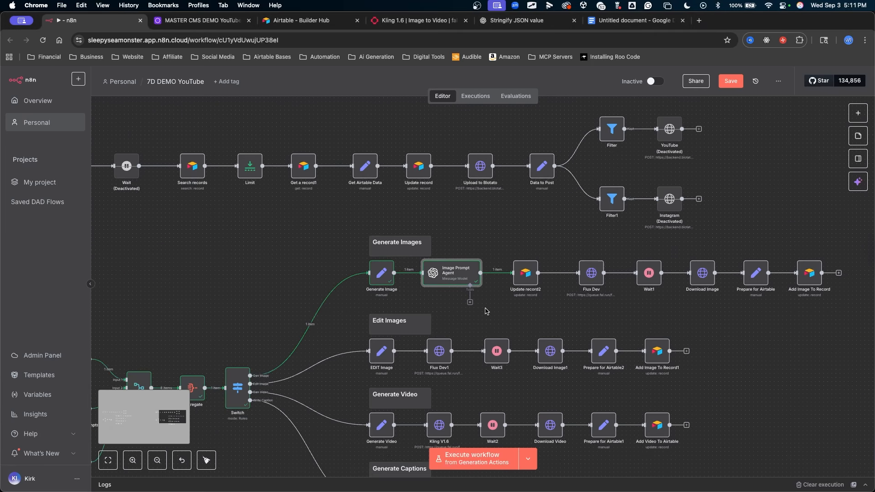
scroll(486, 311, "down", 5)
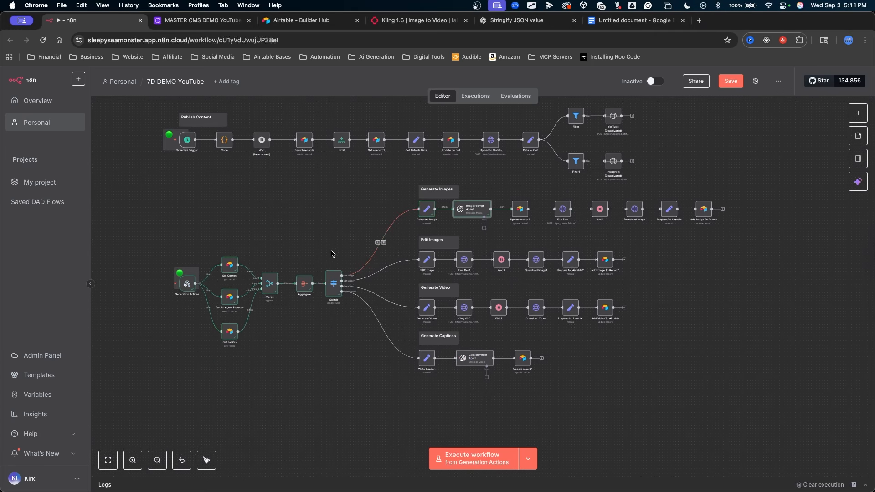
left_click_drag(373, 232, 309, 286)
mouse_move(352, 339)
left_mouse_down()
mouse_move(553, 363)
mouse_move(384, 380)
mouse_move(461, 314)
mouse_move(529, 367)
mouse_move(445, 357)
mouse_move(697, 201)
mouse_move(479, 340)
left_mouse_up()
mouse_move(328, 157)
left_mouse_down()
mouse_move(195, 219)
mouse_move(206, 348)
mouse_move(218, 345)
mouse_move(232, 309)
mouse_move(219, 297)
mouse_move(230, 297)
mouse_move(178, 288)
mouse_move(223, 297)
mouse_move(289, 284)
mouse_move(335, 289)
mouse_move(401, 248)
mouse_move(404, 297)
mouse_move(463, 317)
mouse_move(475, 355)
mouse_move(536, 357)
left_mouse_up()
scroll(483, 211, "up", 3)
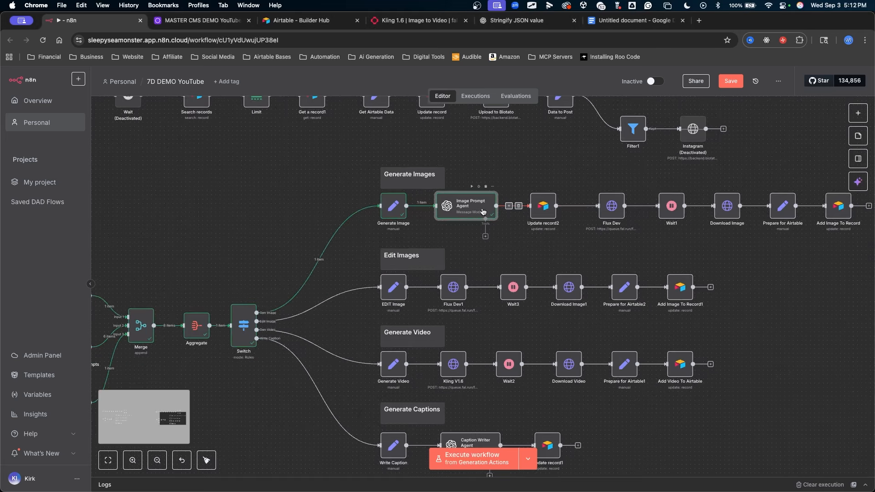
scroll(489, 205, "up", 2)
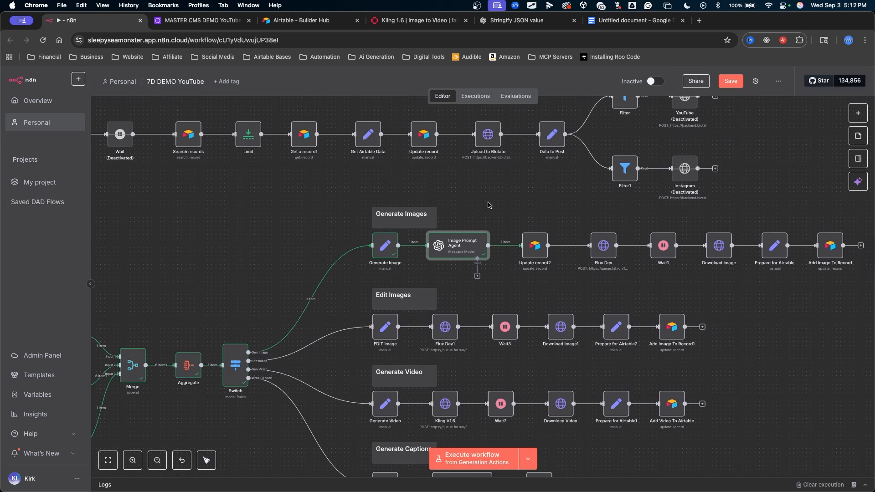
scroll(479, 201, "right", 2)
scroll(478, 200, "down", 1)
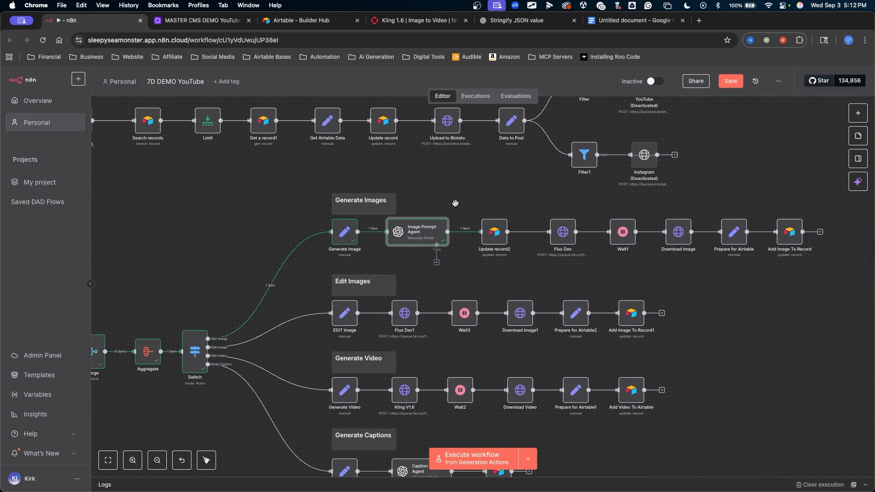
left_click_drag(464, 202, 437, 194)
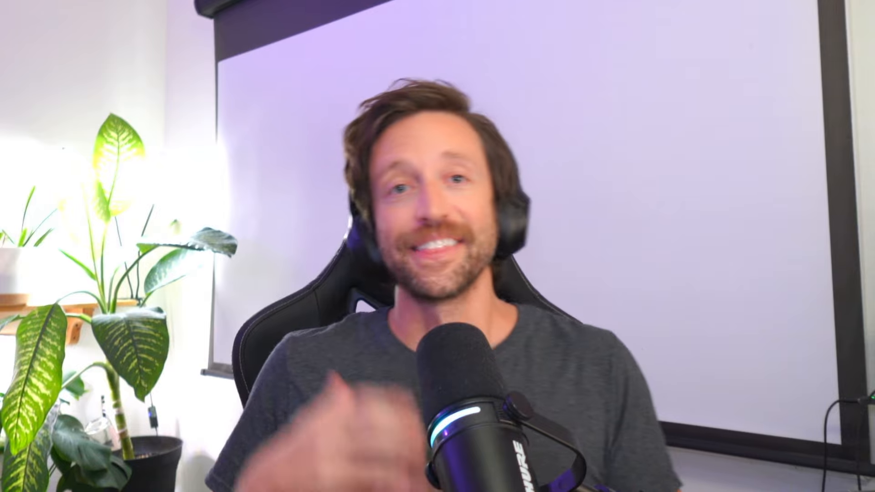